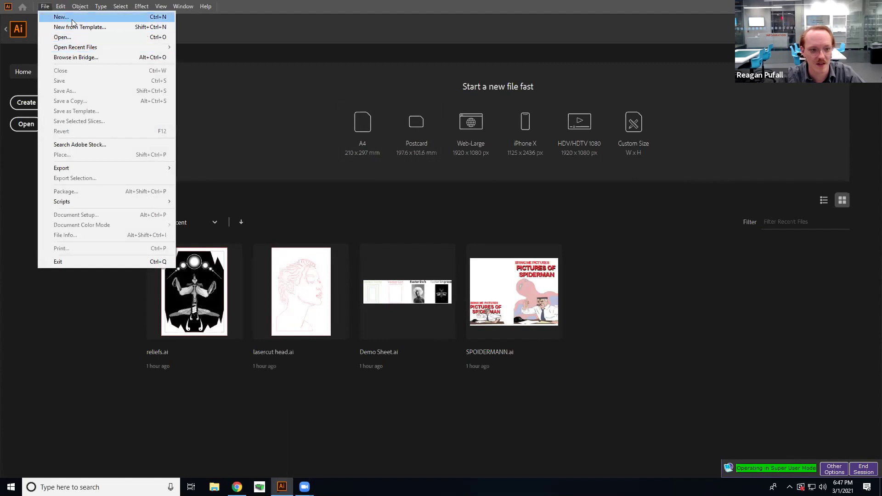
# - Start a new document and browse the preset categories, settling on the Print presets
pyautogui.click(77, 17)
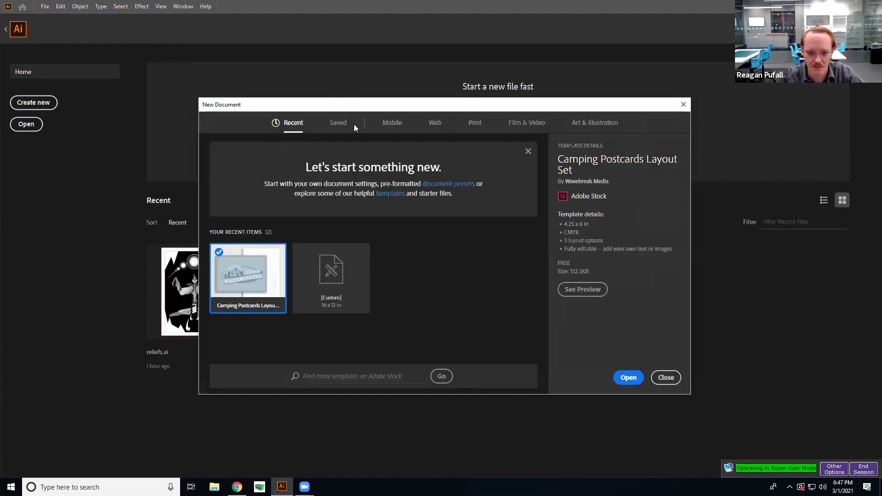
pyautogui.click(393, 123)
pyautogui.click(436, 125)
pyautogui.click(476, 126)
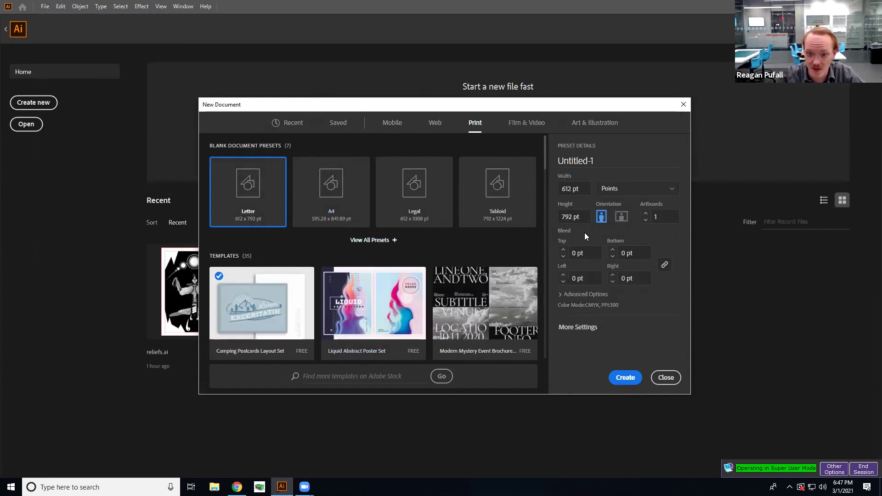
# - Name the new document Laser Cutter Demo
pyautogui.click(575, 156)
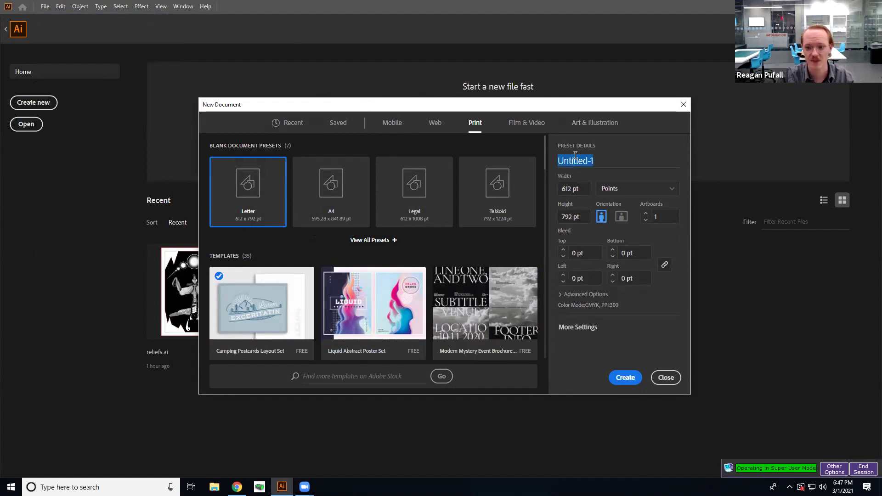
pyautogui.write('Las')
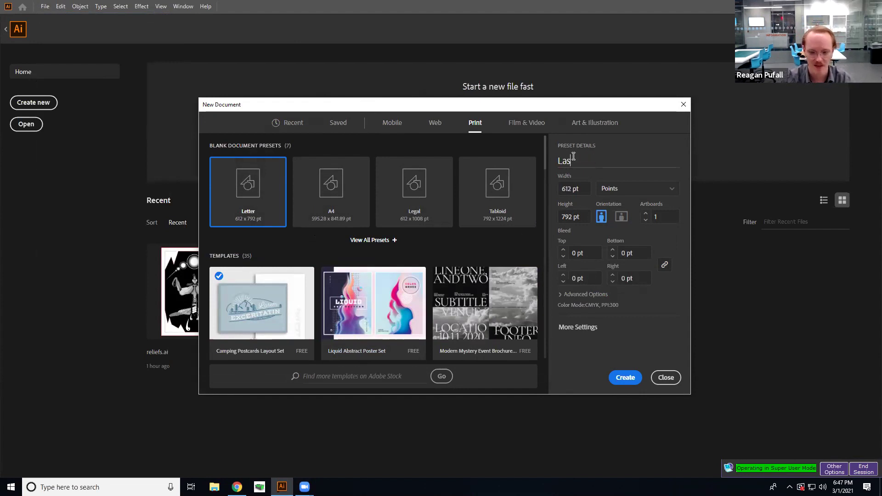
pyautogui.write('er Cutter Deom')
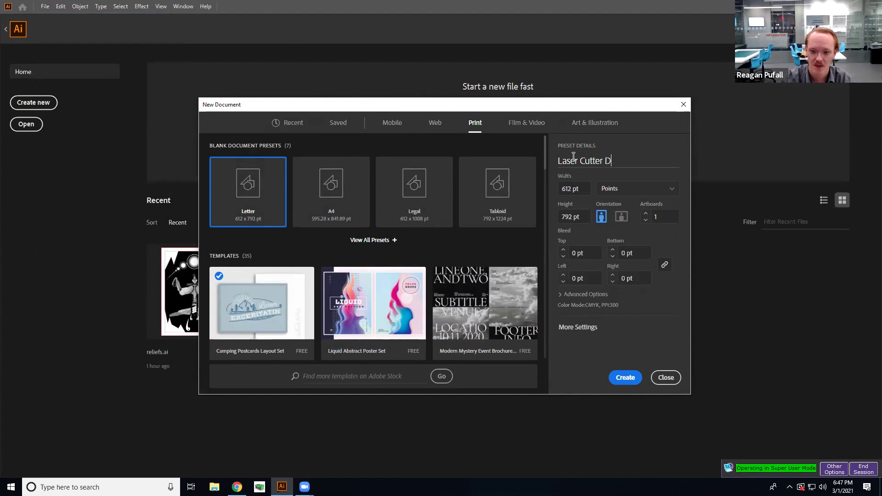
pyautogui.press('BackSpace')
pyautogui.press('BackSpace')
pyautogui.write('mo')
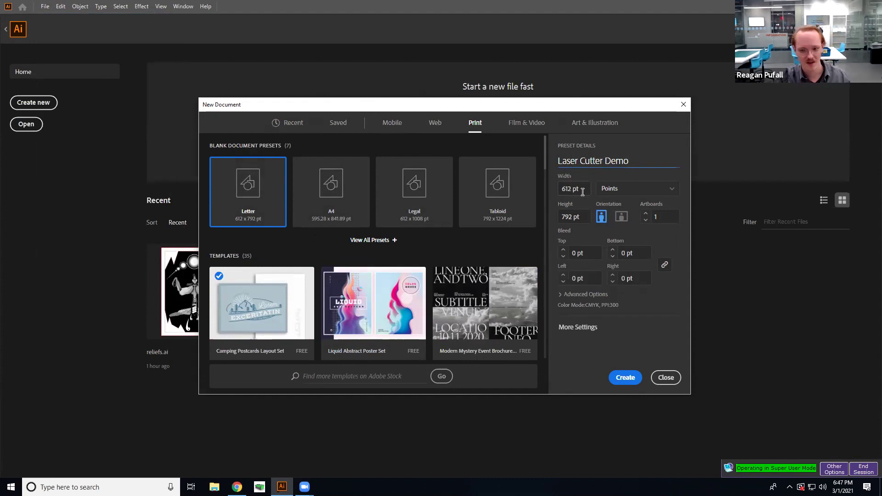
# - Set the new document's units to inches and its page size to 12 in wide by 16 in high
pyautogui.click(623, 195)
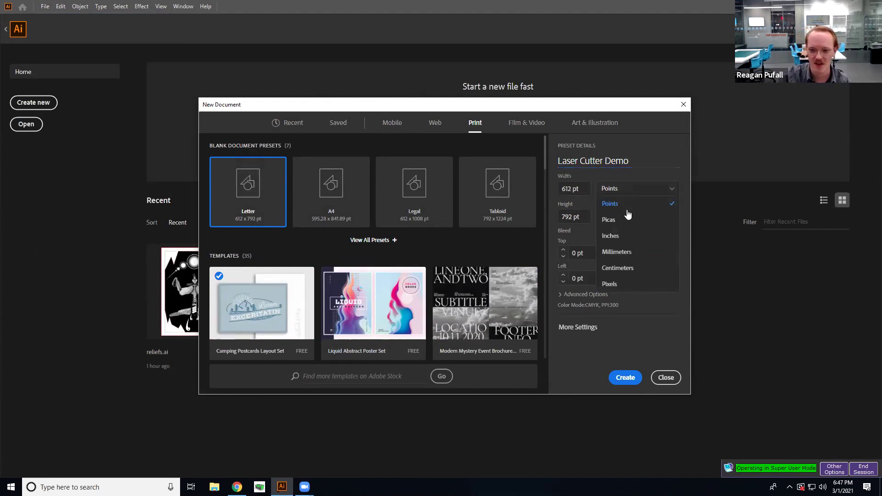
pyautogui.click(628, 239)
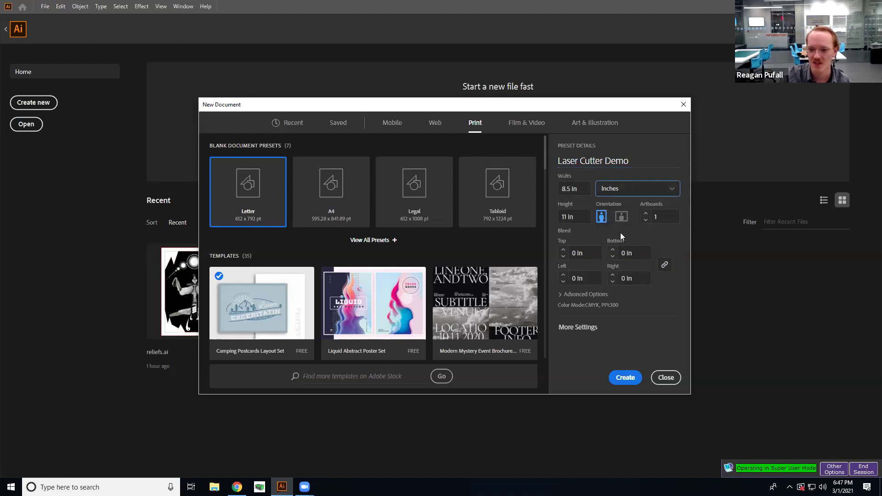
pyautogui.click(576, 189)
pyautogui.press('Tab')
pyautogui.write('19')
pyautogui.write('6')
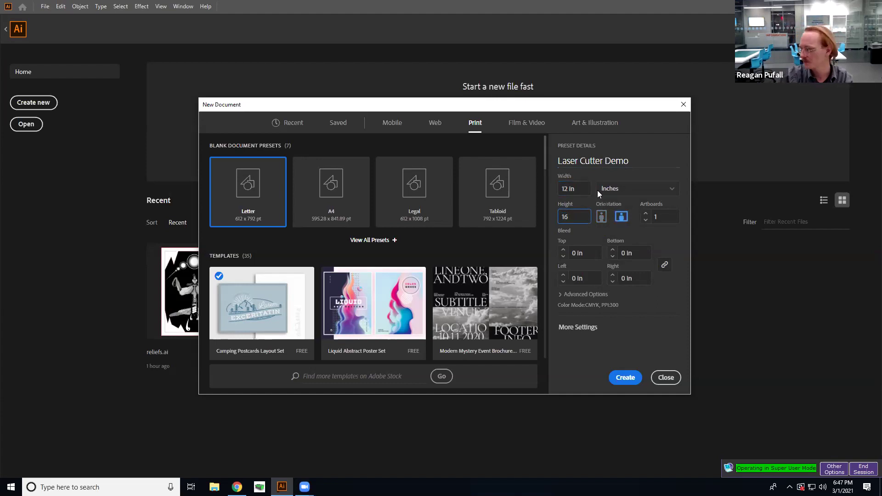
# - Set the page size to 11 in wide by 16 in high
pyautogui.click(576, 186)
pyautogui.write('11')
pyautogui.press('Tab')
pyautogui.write('19.5')
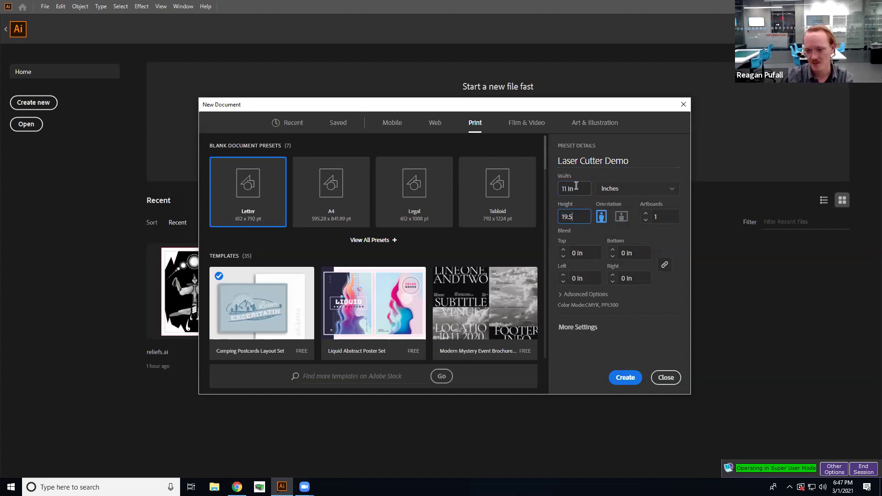
pyautogui.click(577, 215)
pyautogui.write('16')
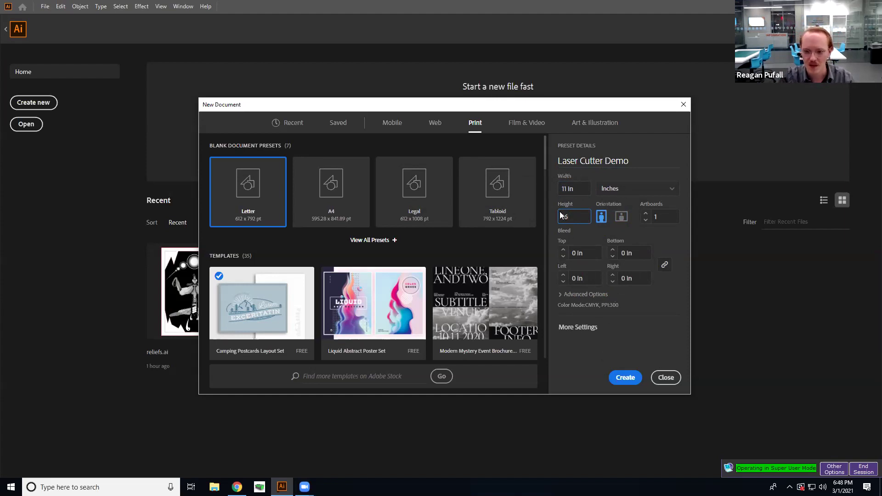
# - Set the advanced colour mode to RGB Color, keep the raster effects at High (300 ppi), and create the document
pyautogui.click(576, 298)
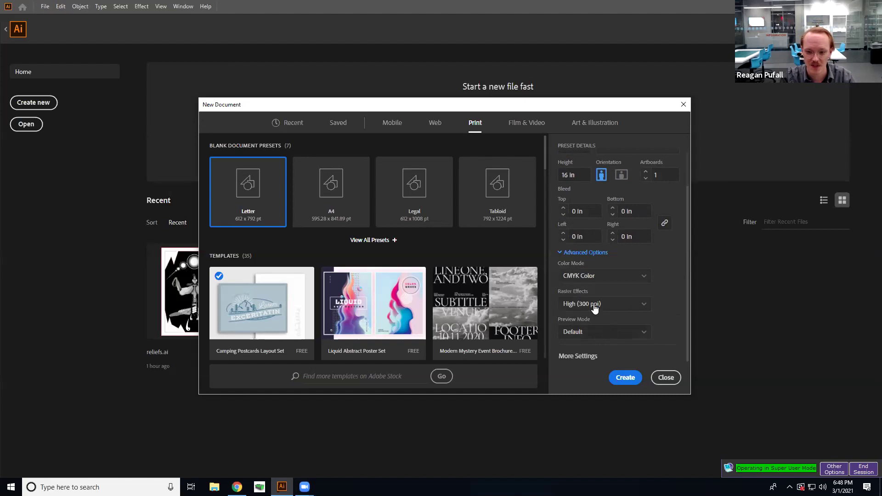
pyautogui.click(594, 307)
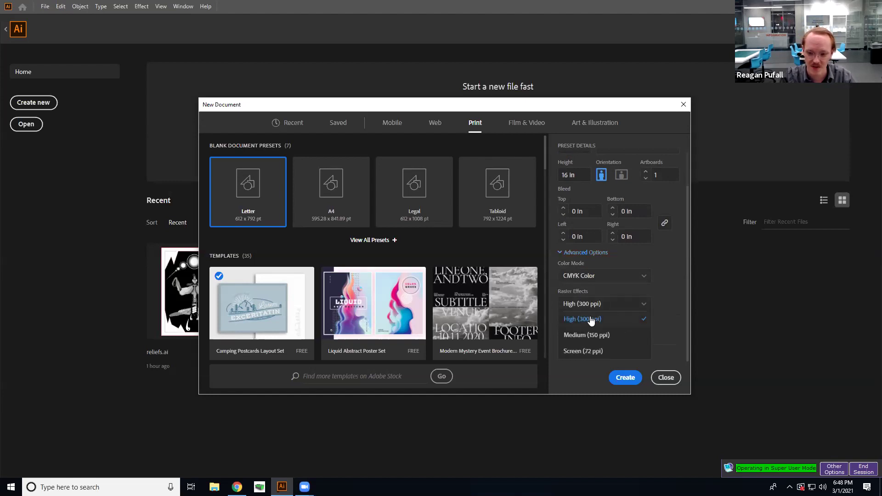
pyautogui.click(593, 285)
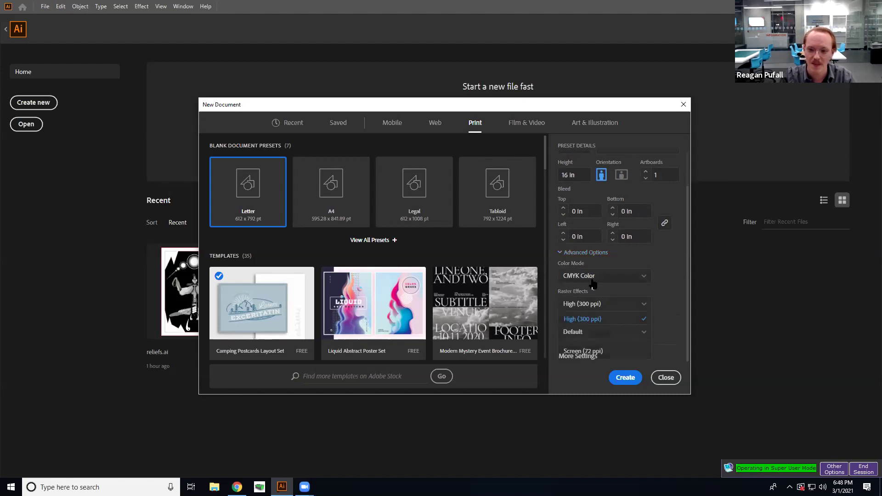
pyautogui.click(592, 281)
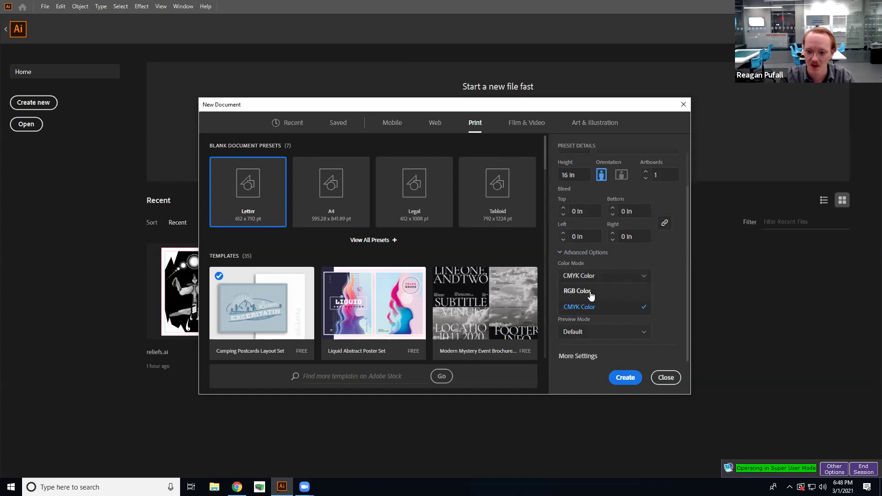
pyautogui.click(590, 294)
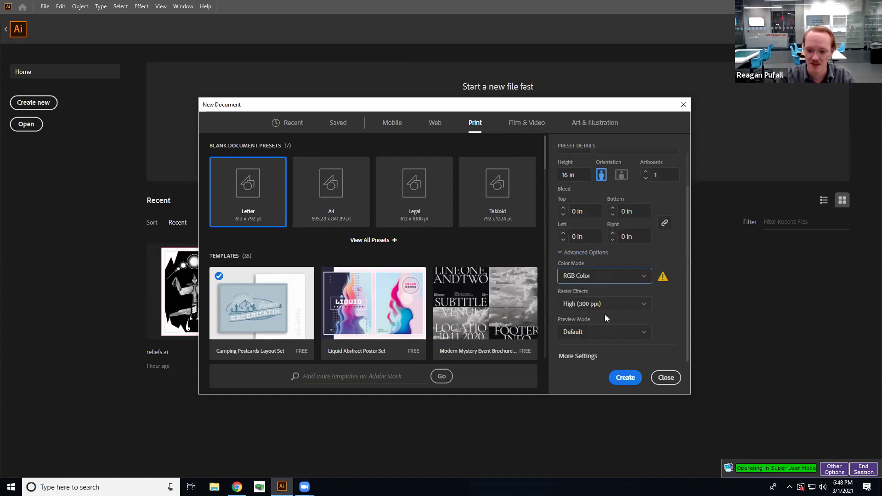
pyautogui.click(628, 380)
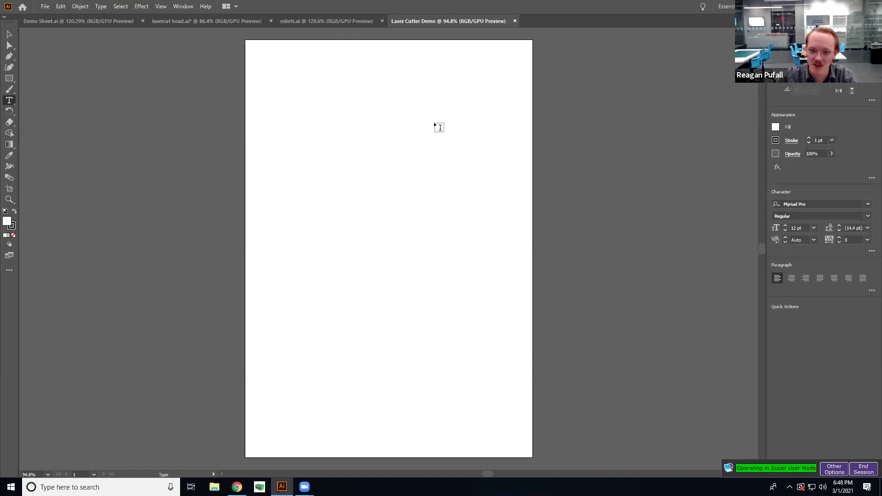
# - Switch to the Essentials Classic workspace and show the rulers around the artboard
pyautogui.click(733, 7)
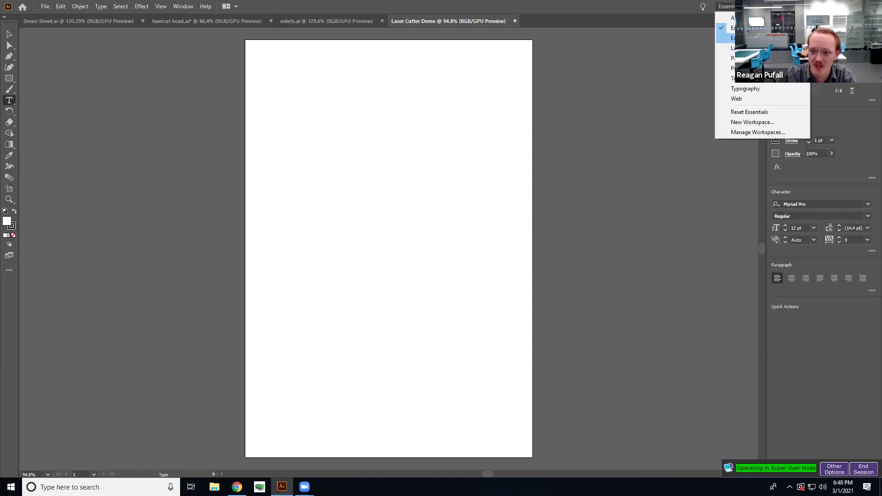
pyautogui.click(748, 38)
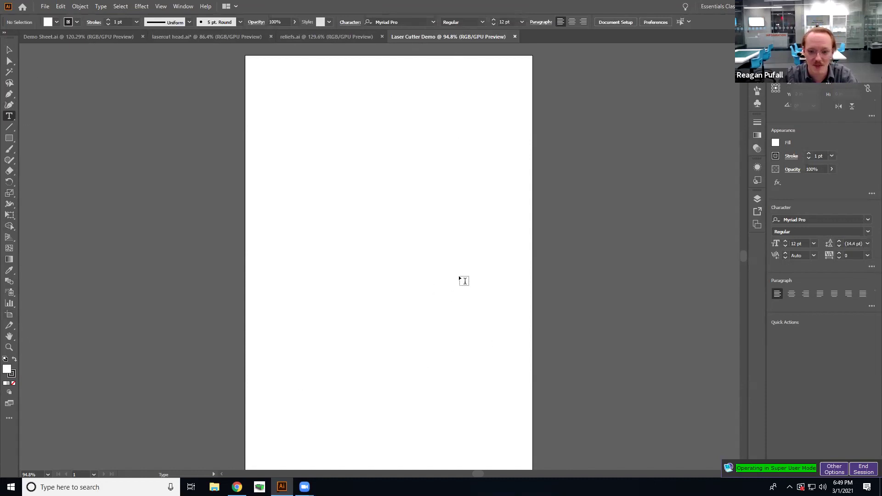
pyautogui.click(161, 7)
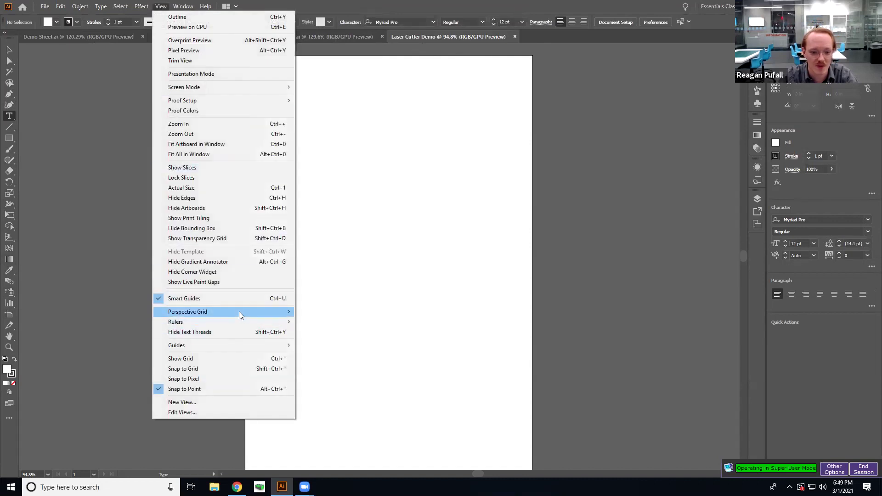
pyautogui.moveTo(242, 326)
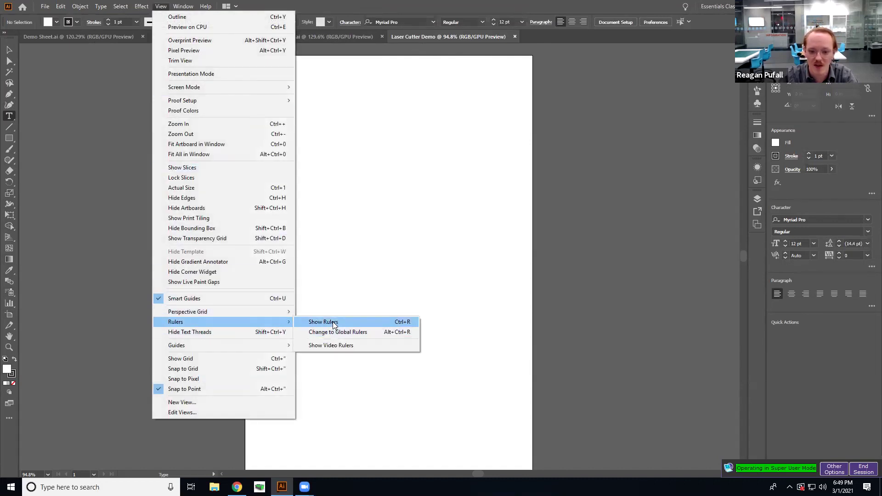
pyautogui.click(334, 325)
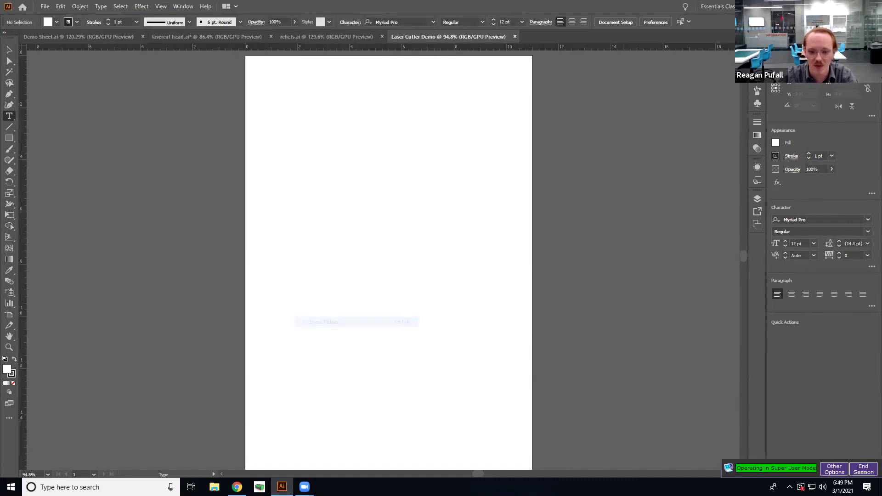
# - Try the ruler units in millimeters and picas, and return them to inches
pyautogui.rightClick(316, 48)
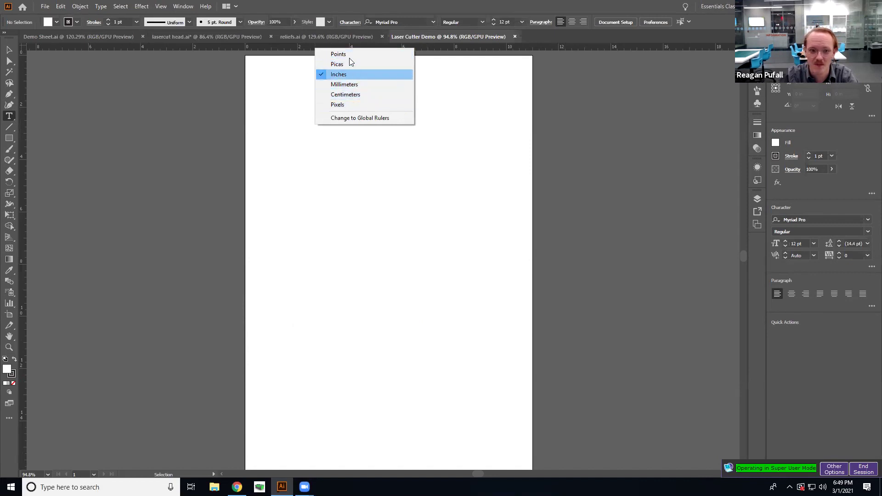
pyautogui.click(350, 85)
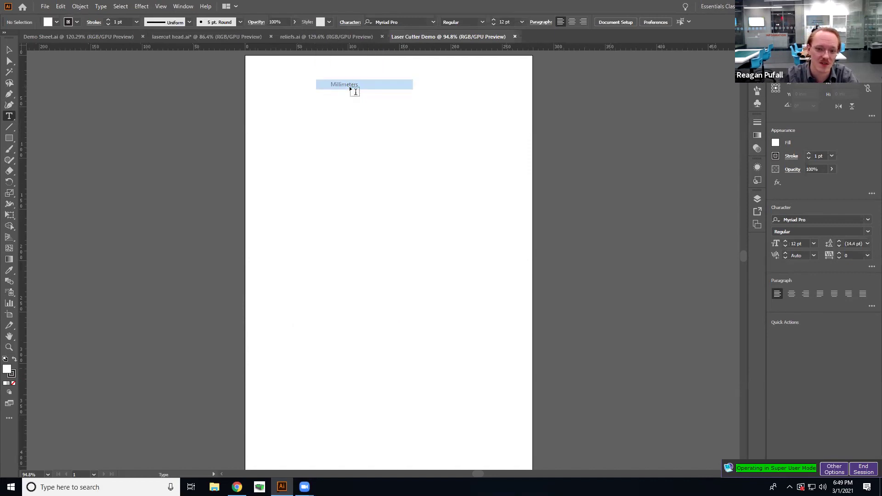
pyautogui.rightClick(356, 56)
pyautogui.click(373, 66)
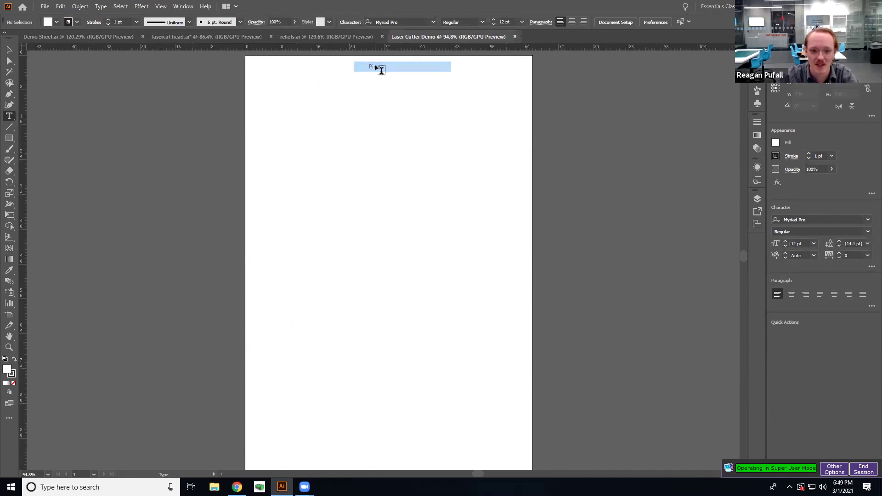
pyautogui.rightClick(362, 48)
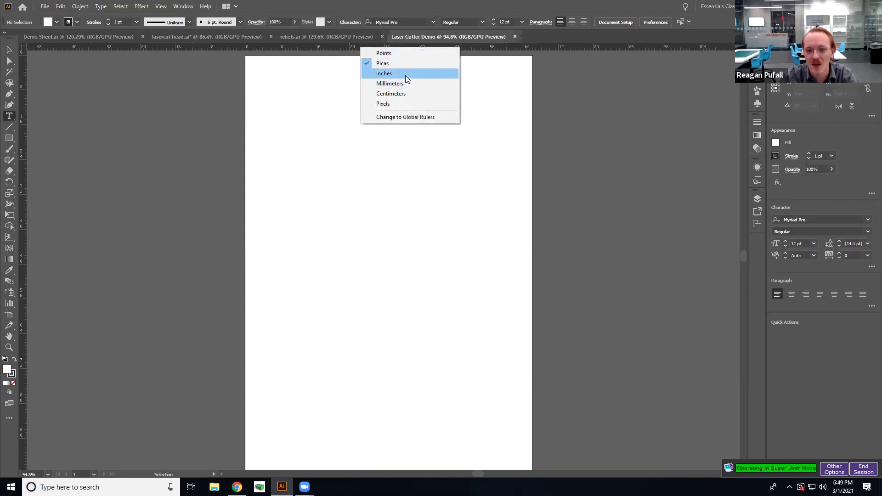
pyautogui.click(405, 74)
pyautogui.rightClick(377, 47)
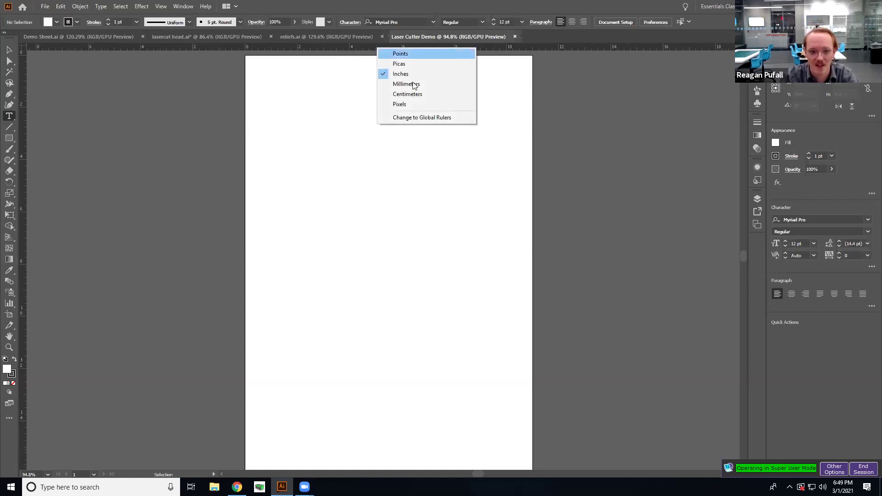
pyautogui.click(167, 143)
pyautogui.press('Escape')
pyautogui.press('Delete')
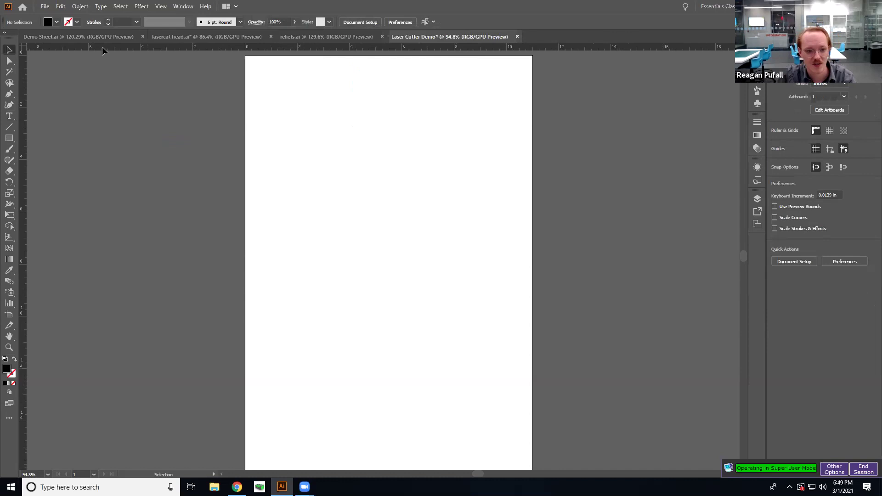
# - Check which document color mode is active, leaving it as it is
pyautogui.click(60, 5)
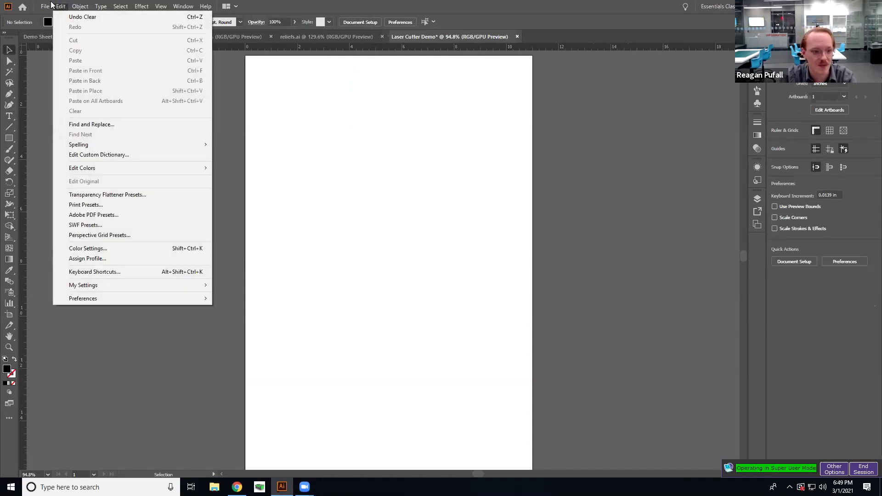
pyautogui.moveTo(45, 6)
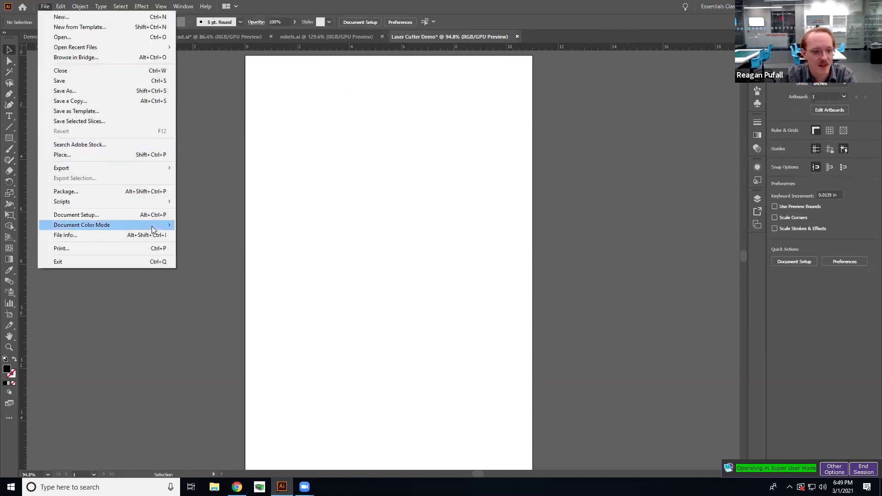
pyautogui.moveTo(151, 225)
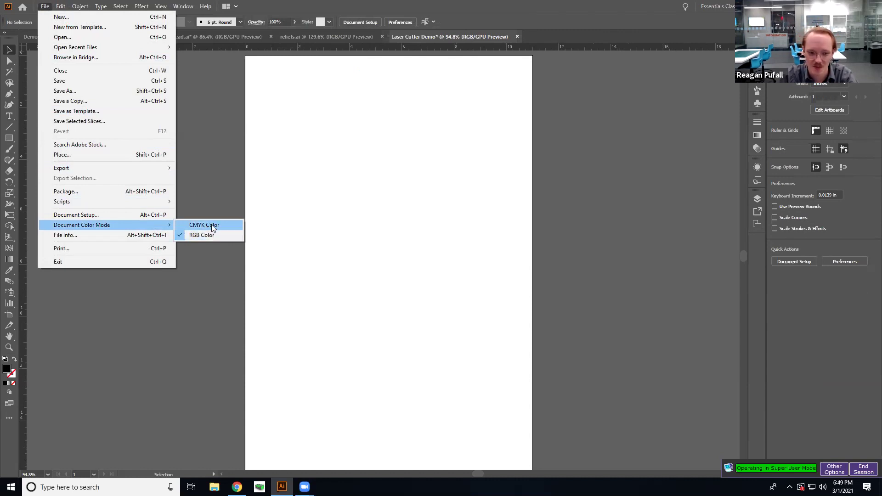
pyautogui.press('Escape')
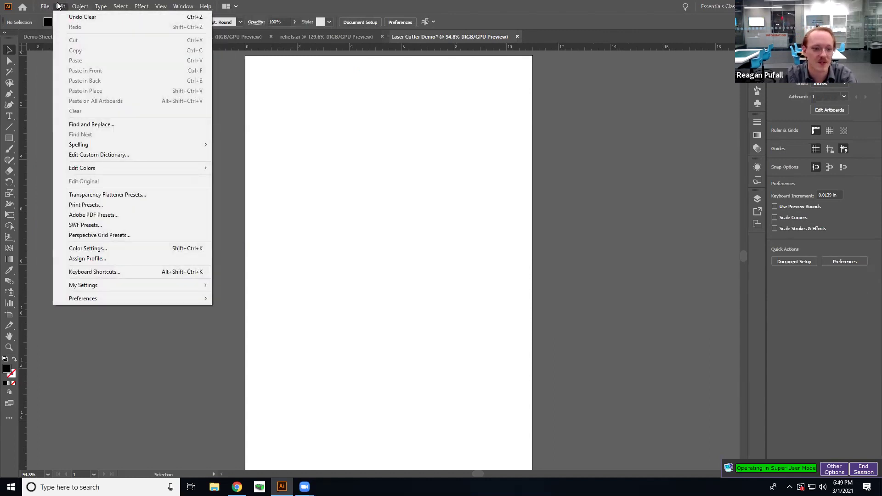
# - Review the color model, resolution and background in the document raster effects settings and accept them
pyautogui.moveTo(161, 6)
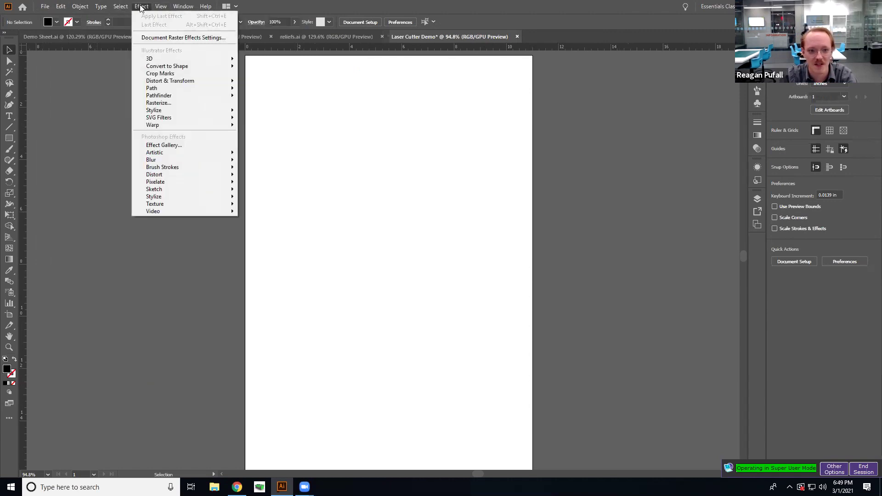
pyautogui.click(186, 37)
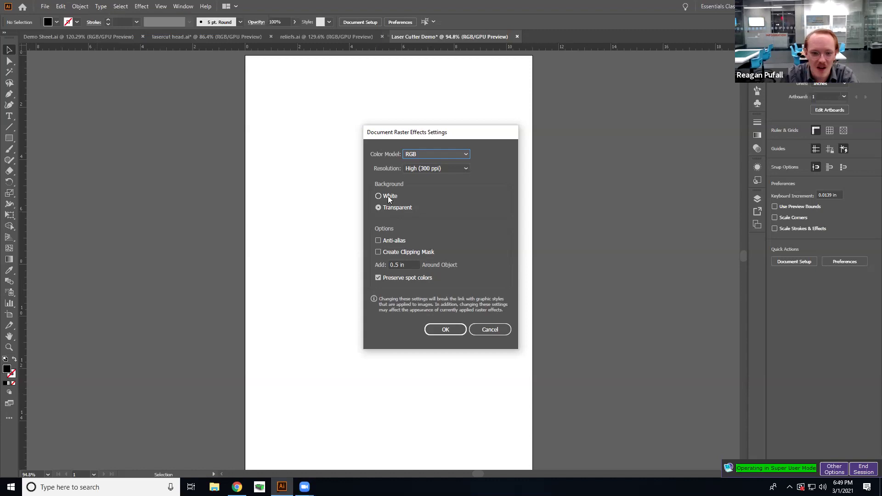
pyautogui.click(455, 327)
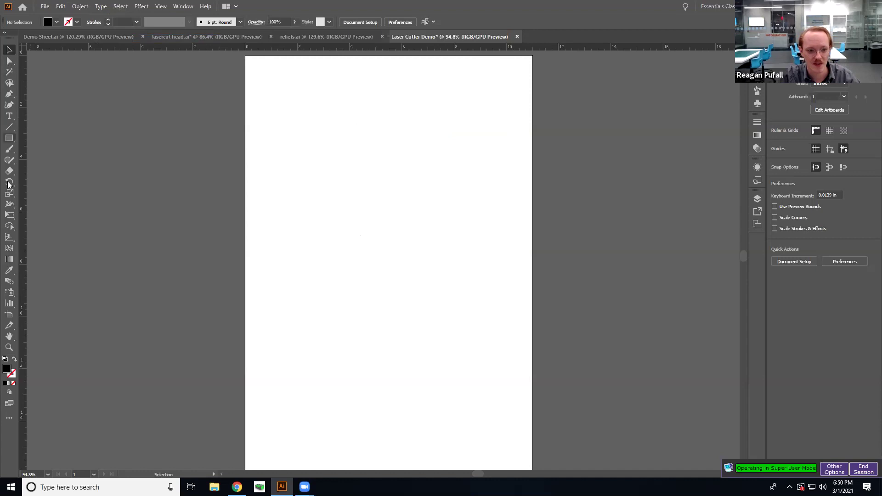
# - Draw a diagonal line about 6.26 in wide and 5.45 in high across the upper half of the artboard and deselect it
pyautogui.click(8, 129)
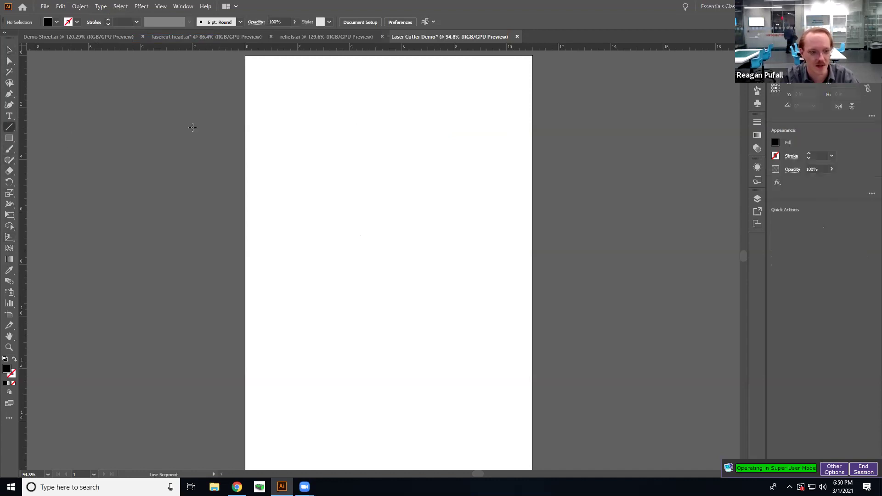
pyautogui.click(267, 120)
pyautogui.click(422, 265)
pyautogui.press('Delete')
pyautogui.moveTo(280, 125); pyautogui.dragTo(444, 268)
pyautogui.press('v')
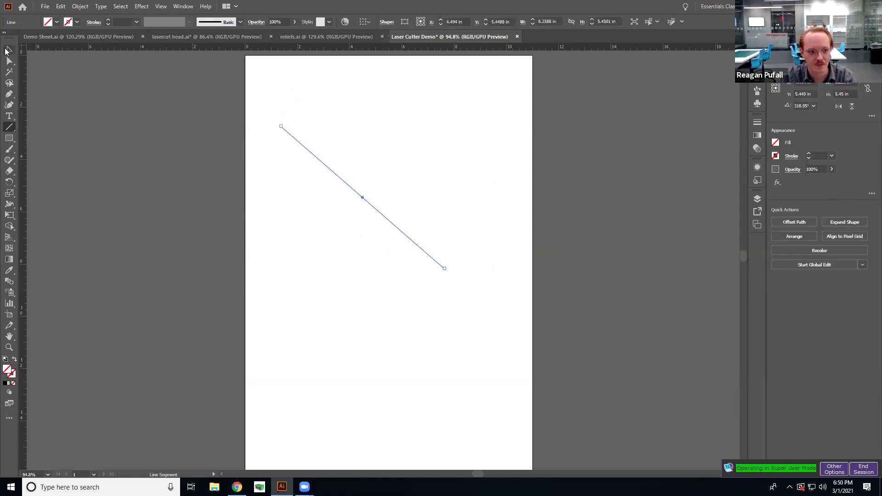
pyautogui.press('Delete')
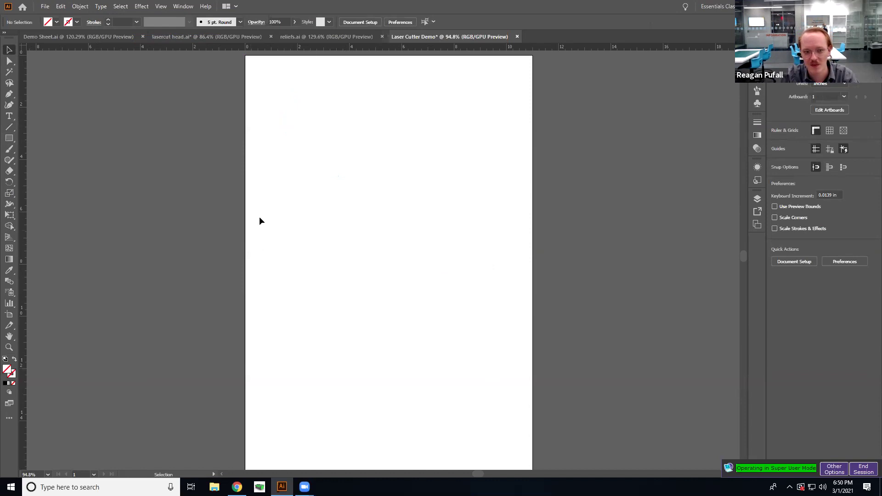
# - Select the strokeless line with a selection area and move it so its center is at about X 5.77 in, Y 5.77 in
pyautogui.moveTo(466, 129); pyautogui.dragTo(234, 299)
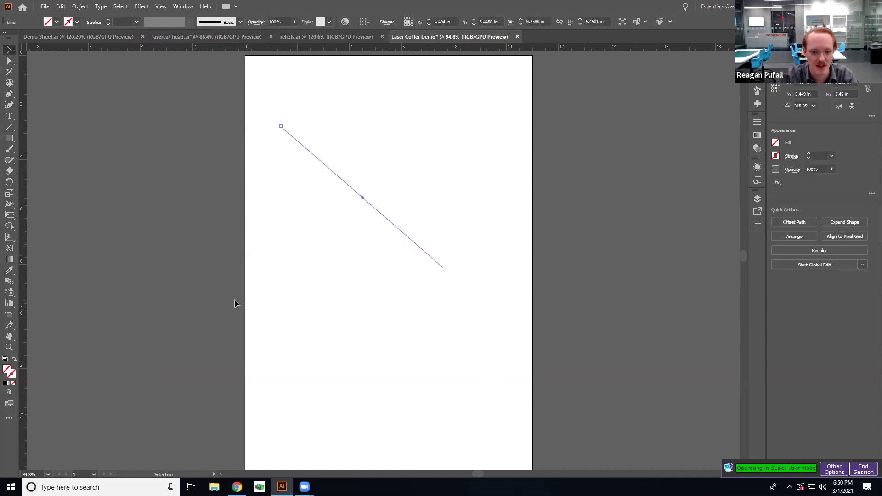
pyautogui.click(417, 143)
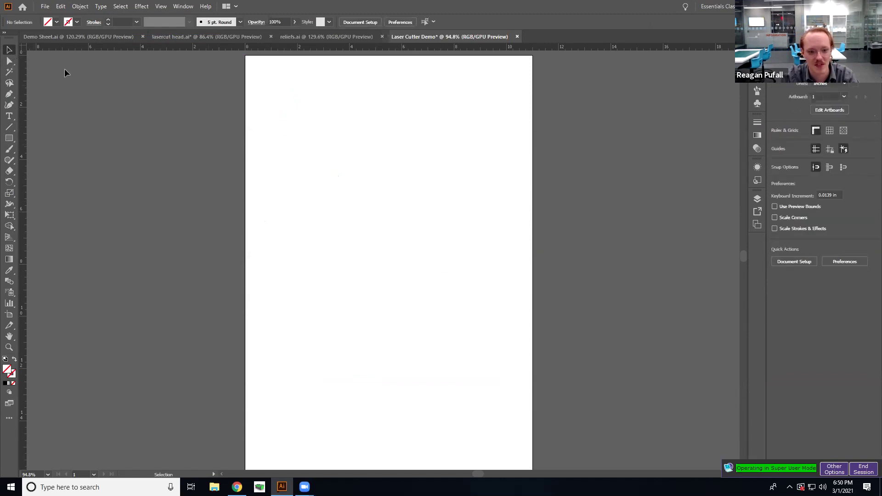
pyautogui.moveTo(437, 155); pyautogui.dragTo(287, 275)
pyautogui.moveTo(388, 219); pyautogui.dragTo(413, 224)
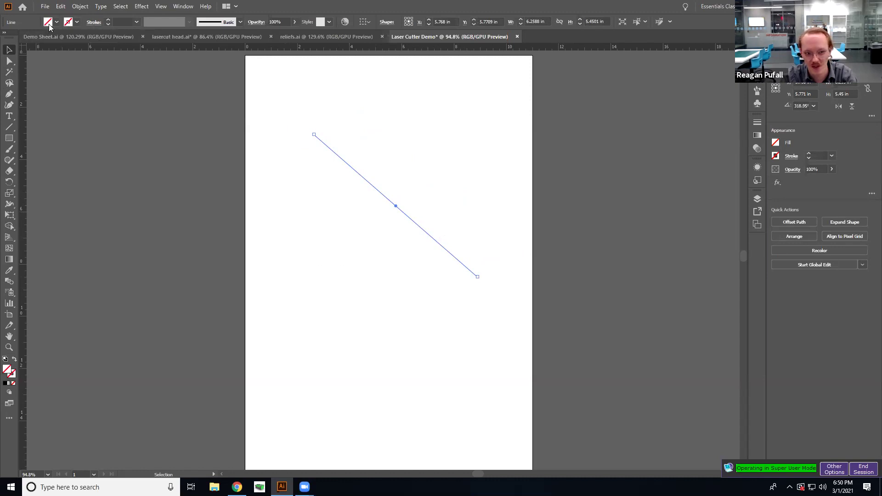
# - Set the line's stroke color to black and clear the selection
pyautogui.click(76, 23)
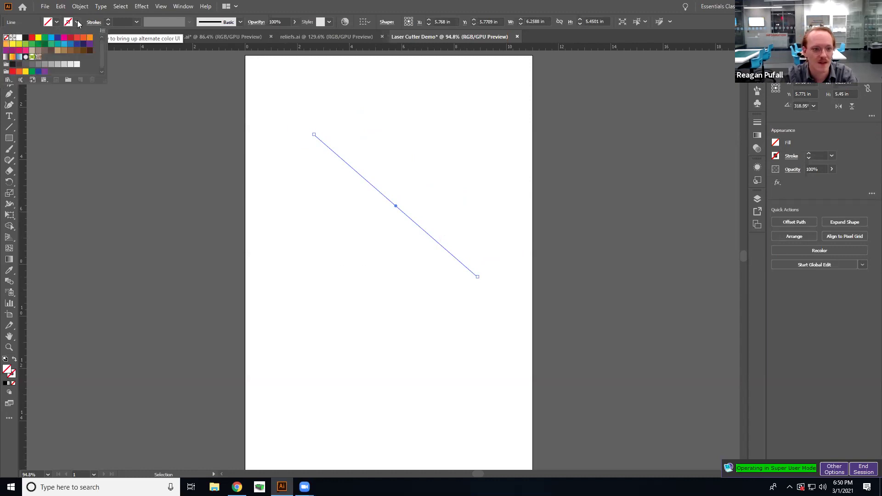
pyautogui.click(28, 39)
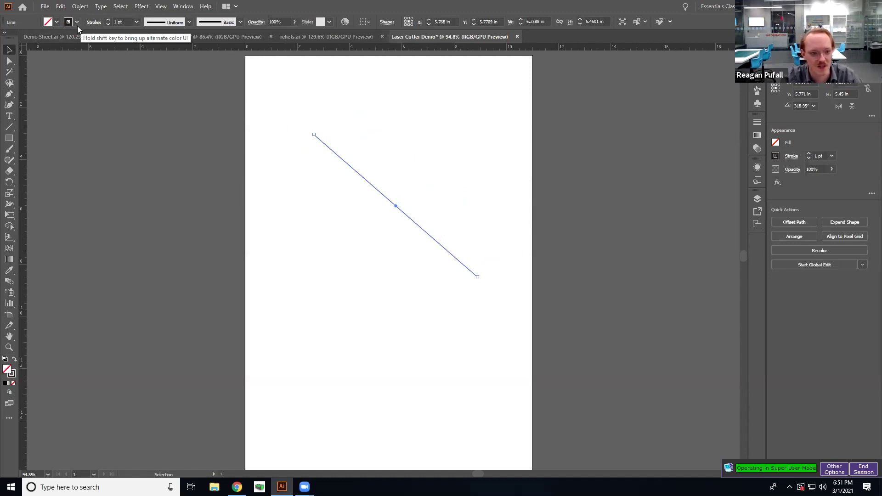
pyautogui.click(390, 144)
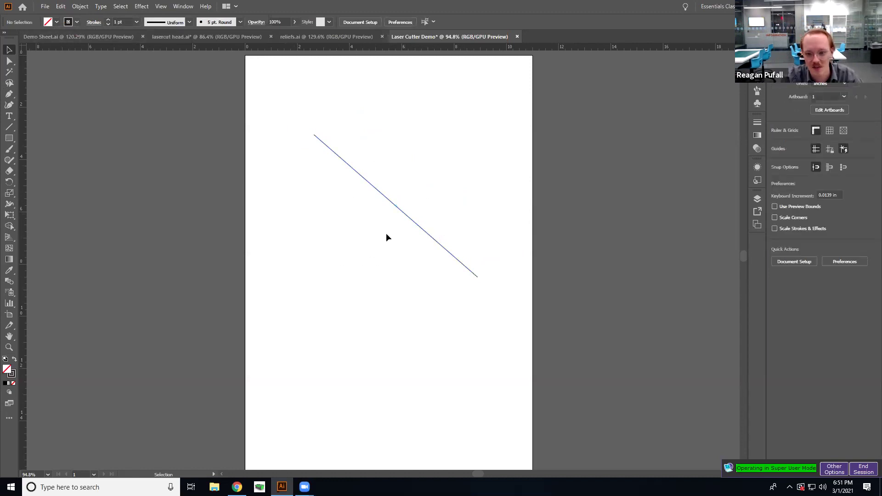
# - Move the whole diagonal line twice with the Selection tool, ending with its center at about X 4.59 in, Y 6.19 in
pyautogui.moveTo(399, 211); pyautogui.dragTo(374, 225)
pyautogui.click(439, 228)
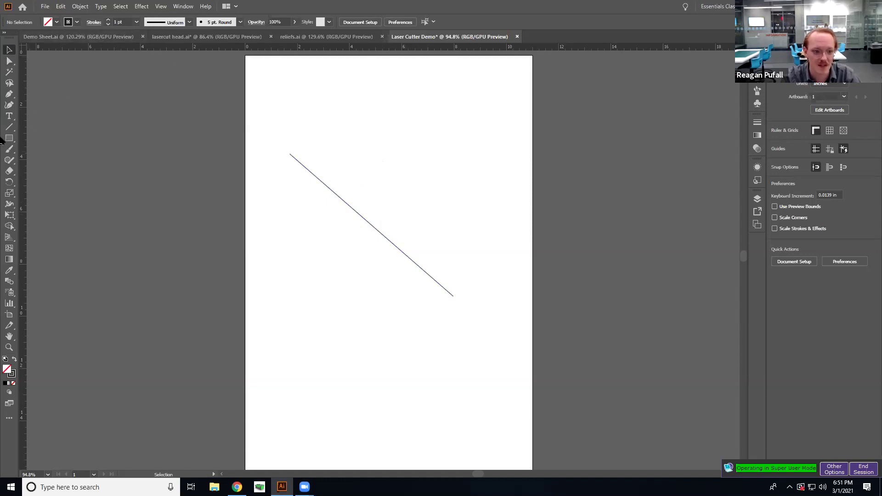
pyautogui.click(14, 128)
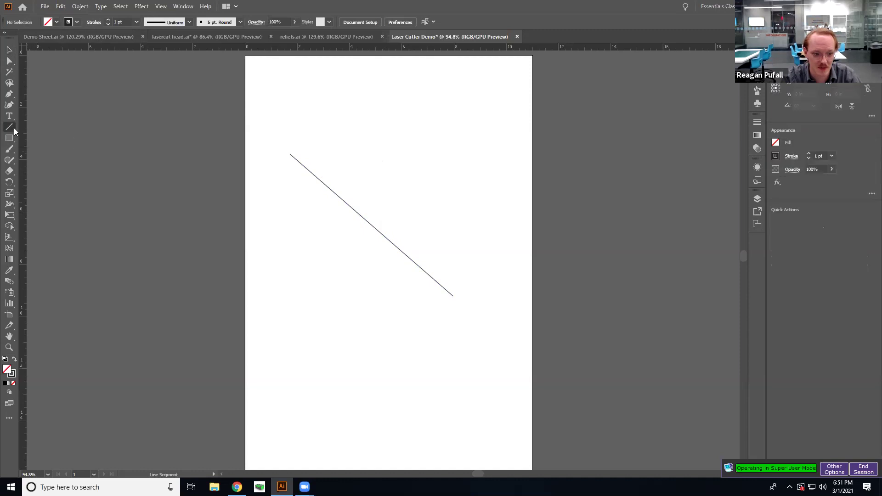
pyautogui.click(7, 48)
pyautogui.moveTo(378, 233)
pyautogui.mouseDown()
pyautogui.moveTo(405, 172)
pyautogui.moveTo(371, 223)
pyautogui.mouseUp()
pyautogui.click(399, 189)
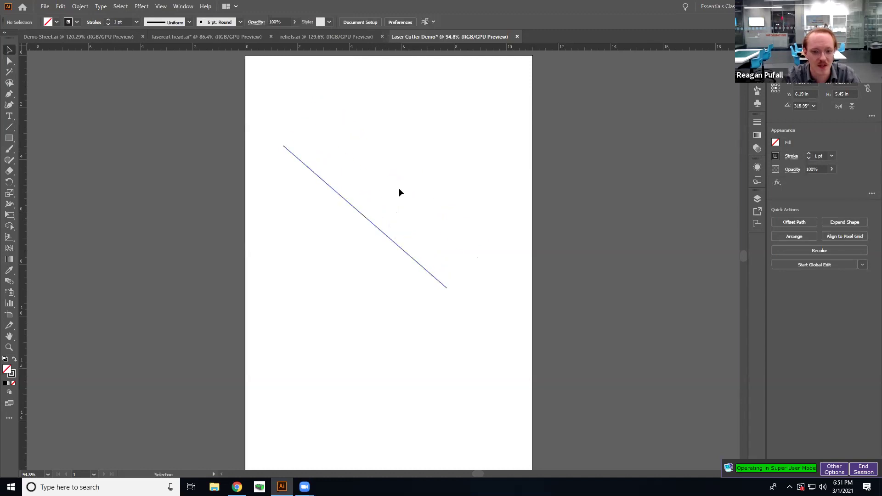
# - Move the line's upper endpoint to about X 3.33 in, Y 8.81 in with Direct Selection, and delete the whole line
pyautogui.click(7, 64)
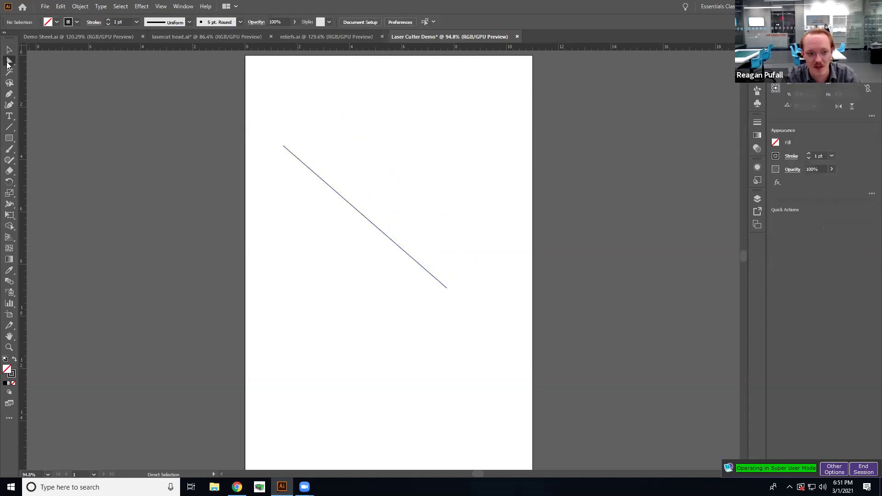
pyautogui.click(299, 162)
pyautogui.click(283, 147)
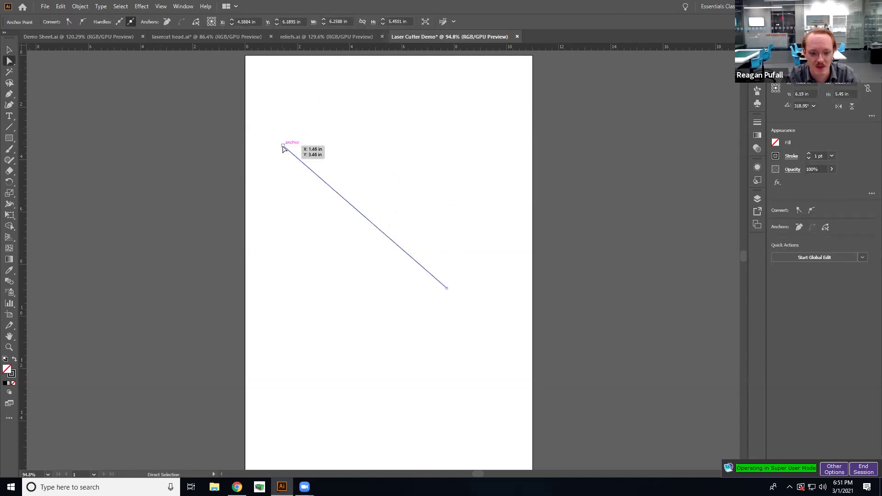
pyautogui.click(282, 147)
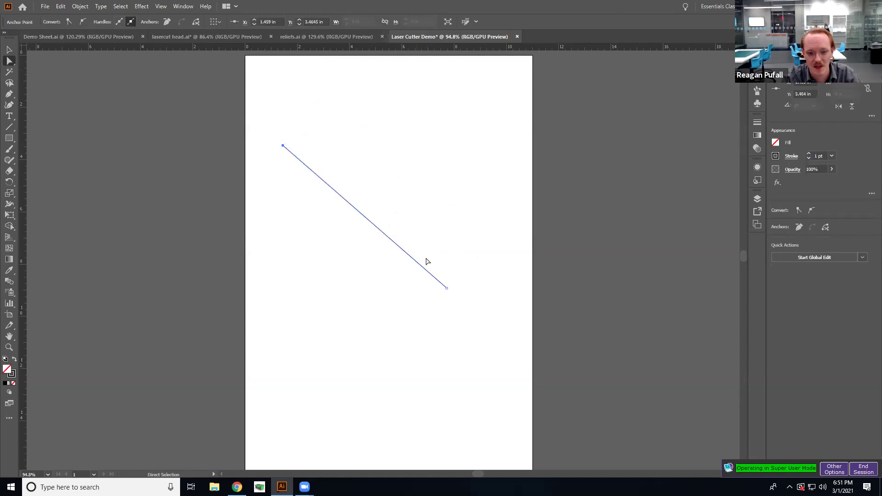
pyautogui.click(447, 288)
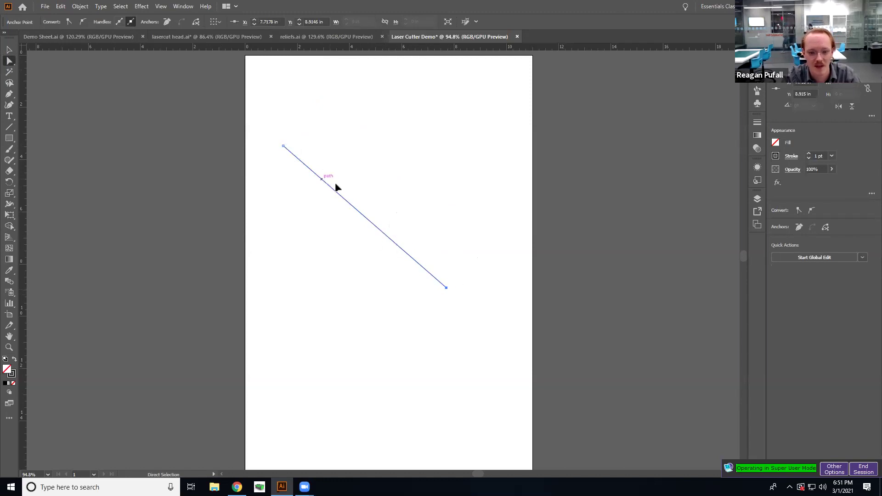
pyautogui.moveTo(283, 147); pyautogui.dragTo(332, 285)
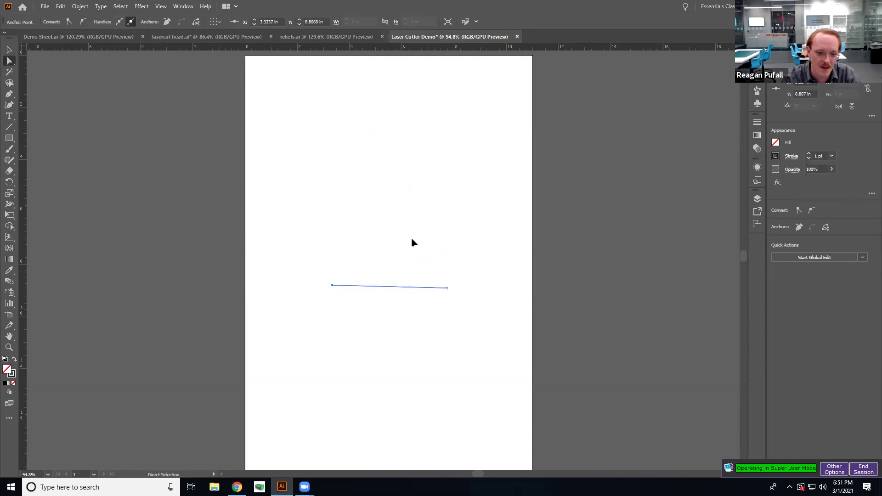
pyautogui.press('Delete')
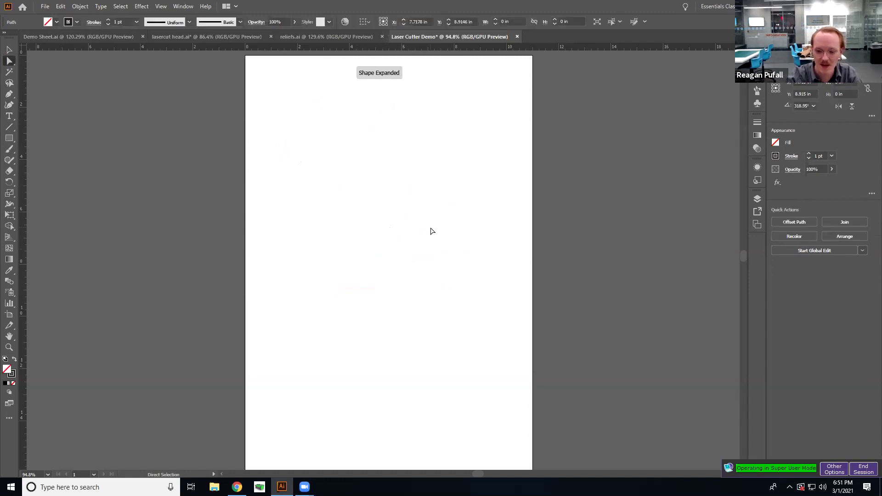
pyautogui.press('Delete')
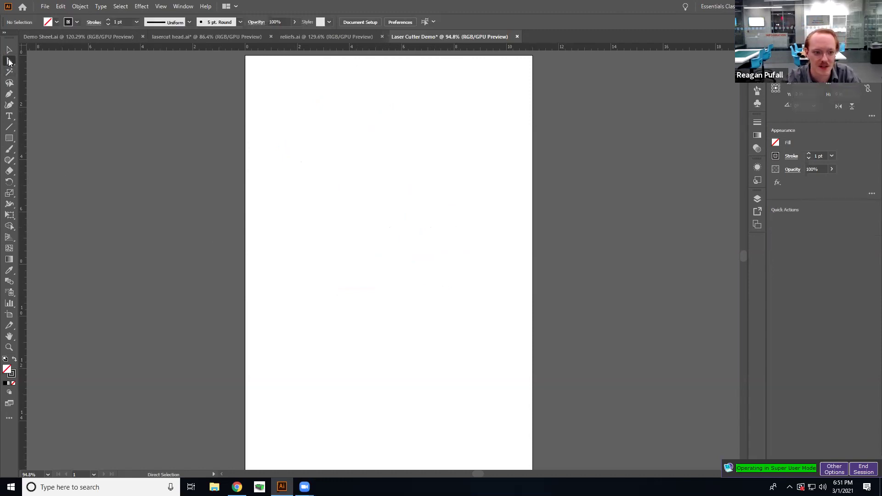
# - Draw a rectangle about 7.10 in wide and 6.73 in high in the upper part of the artboard
pyautogui.click(9, 139)
pyautogui.moveTo(260, 123); pyautogui.dragTo(447, 298)
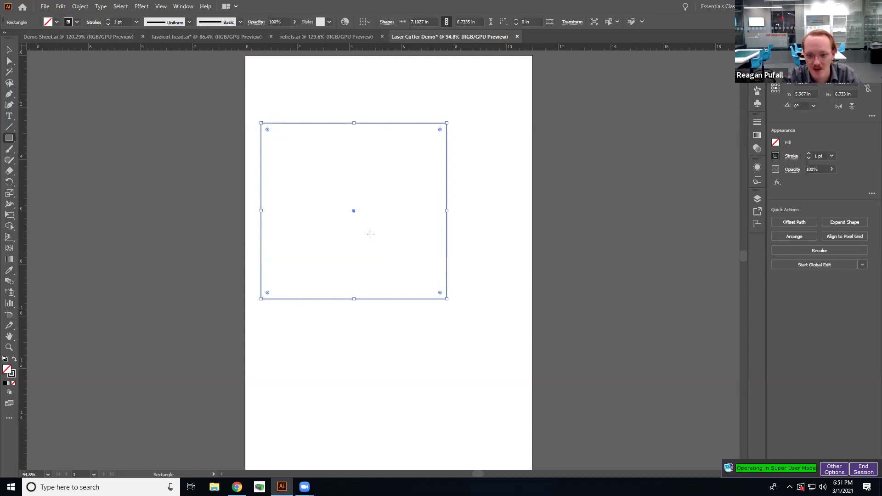
# - Try a gray fill on the rectangle and return its fill to none
pyautogui.click(57, 22)
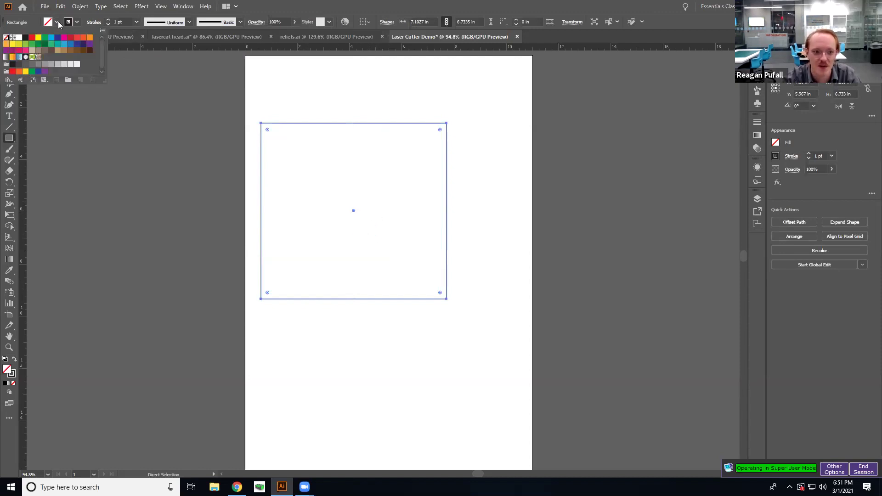
pyautogui.click(51, 64)
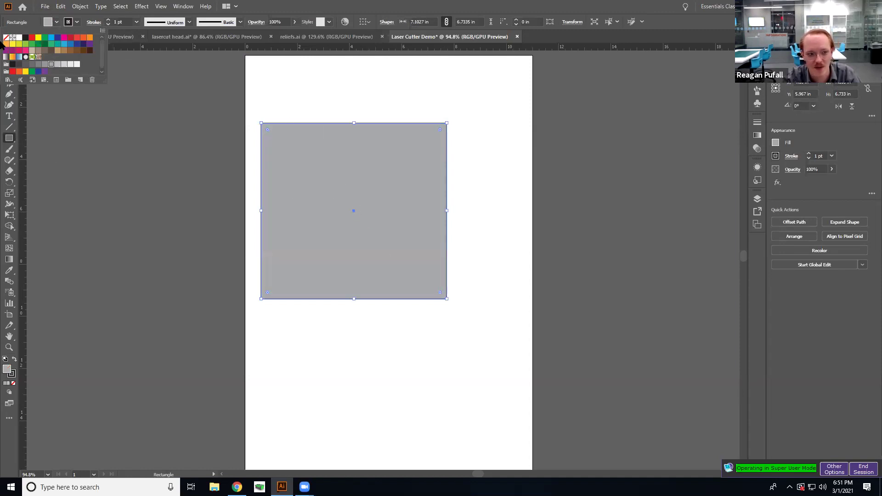
pyautogui.click(6, 38)
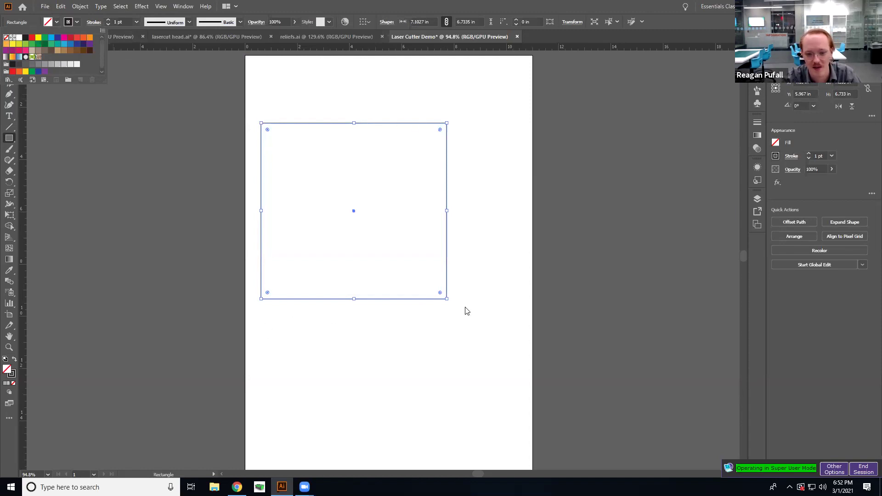
pyautogui.press('Escape')
pyautogui.click(458, 101)
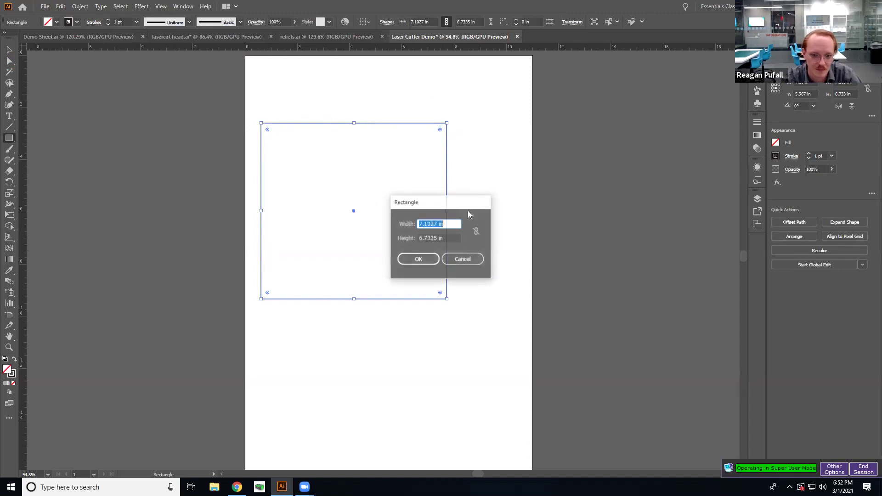
pyautogui.click(454, 259)
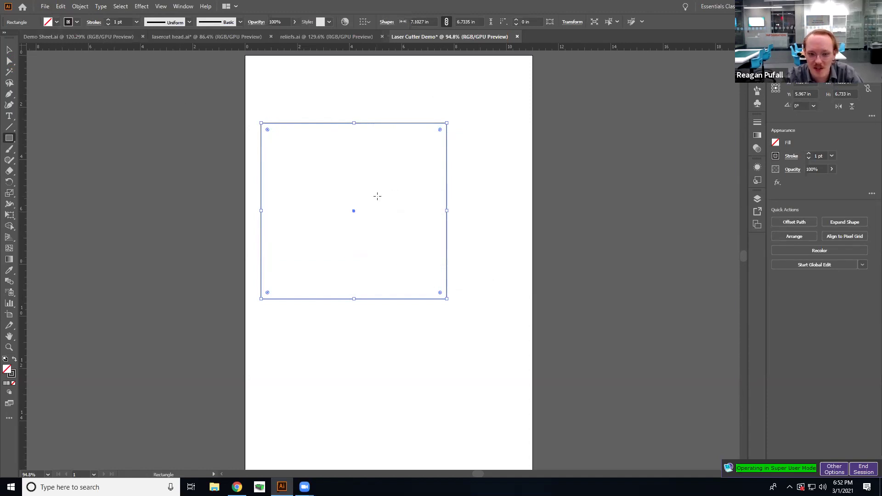
# - Move only the rectangle's upper-left corner point inward to about X 3.54 in, Y 4.48 in with Direct Selection
pyautogui.click(9, 61)
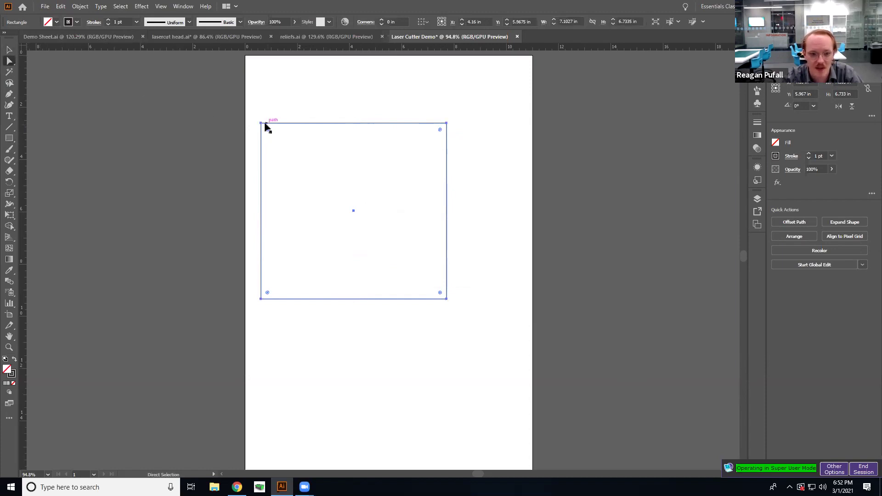
pyautogui.click(261, 123)
pyautogui.moveTo(261, 123); pyautogui.dragTo(337, 195)
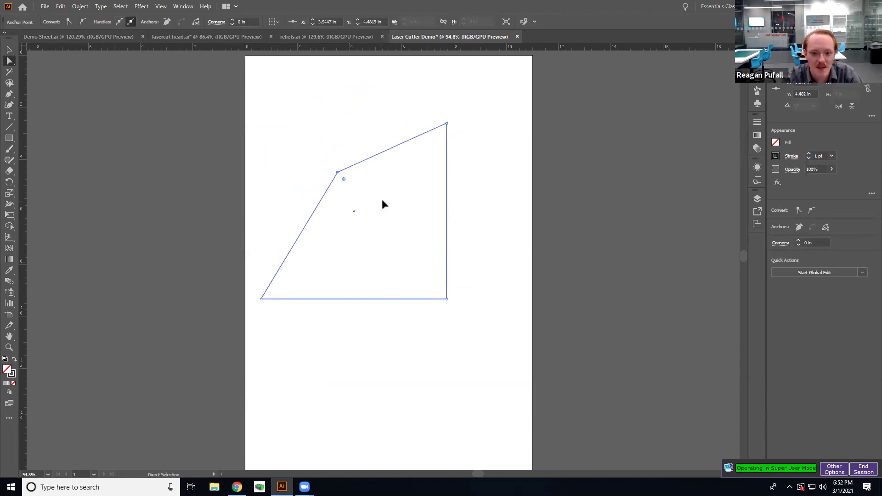
# - Draw an ellipse about 3.01 by 3.62 in over the shape's moved corner and a circle about 5.78 in across over its lower-right corner
pyautogui.click(9, 138)
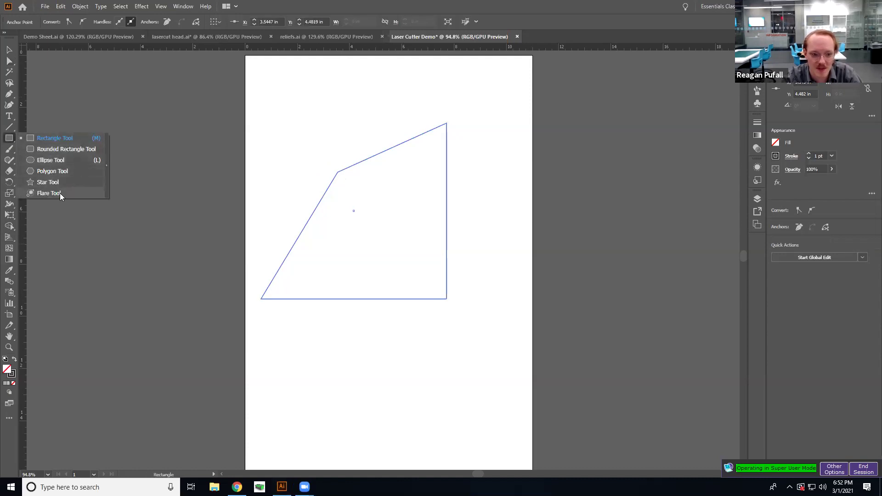
pyautogui.click(63, 162)
pyautogui.moveTo(295, 102); pyautogui.dragTo(373, 196)
pyautogui.moveTo(487, 236); pyautogui.dragTo(336, 387)
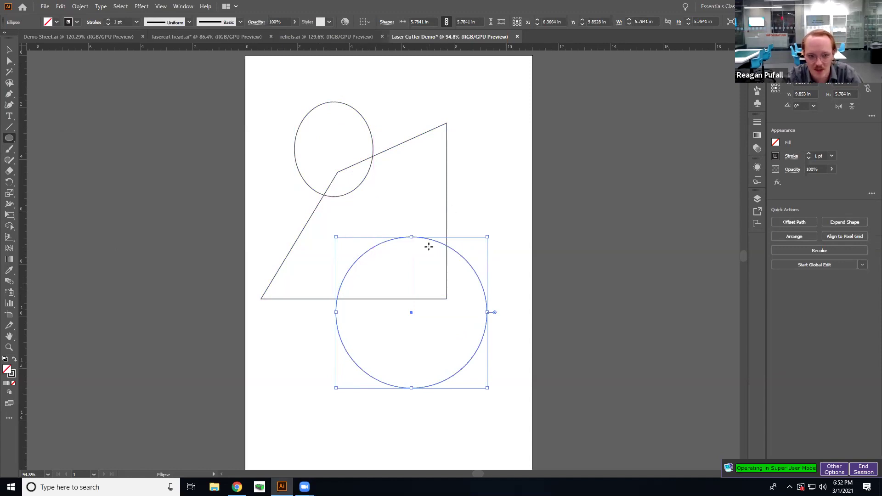
# - Select all the shapes with one selection area around them and clear the selection
pyautogui.click(10, 51)
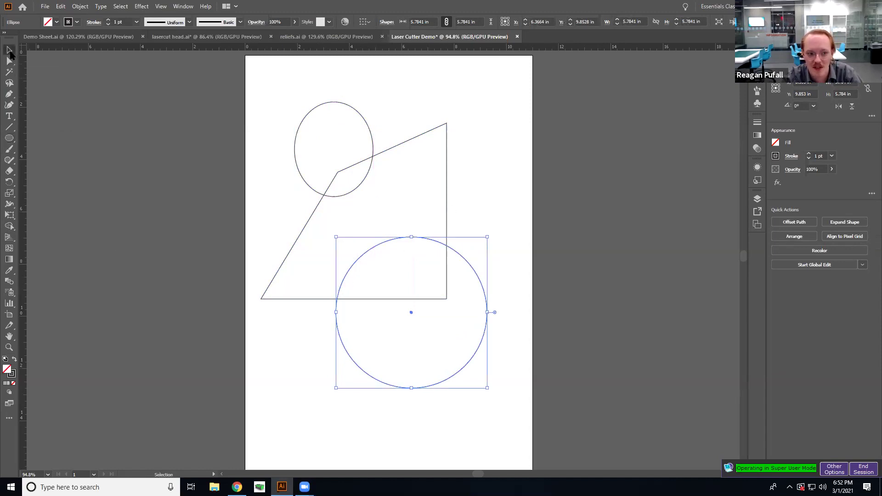
pyautogui.click(494, 156)
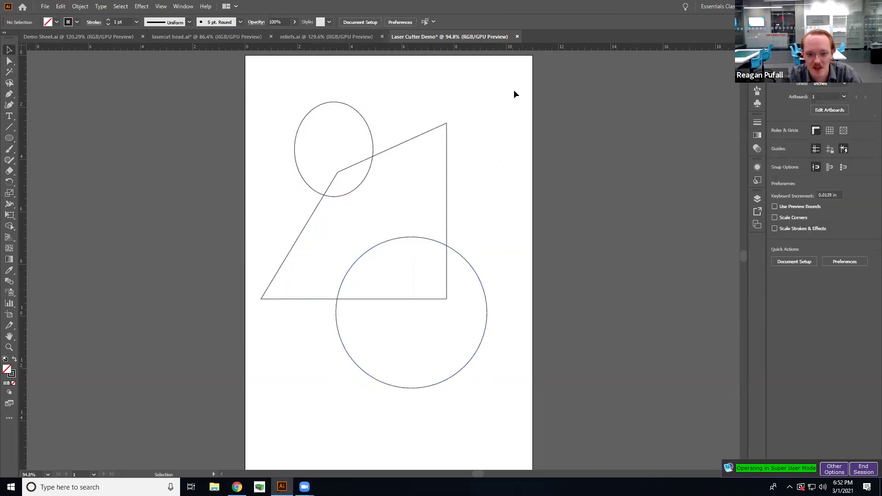
pyautogui.moveTo(522, 69); pyautogui.dragTo(289, 440)
pyautogui.click(513, 121)
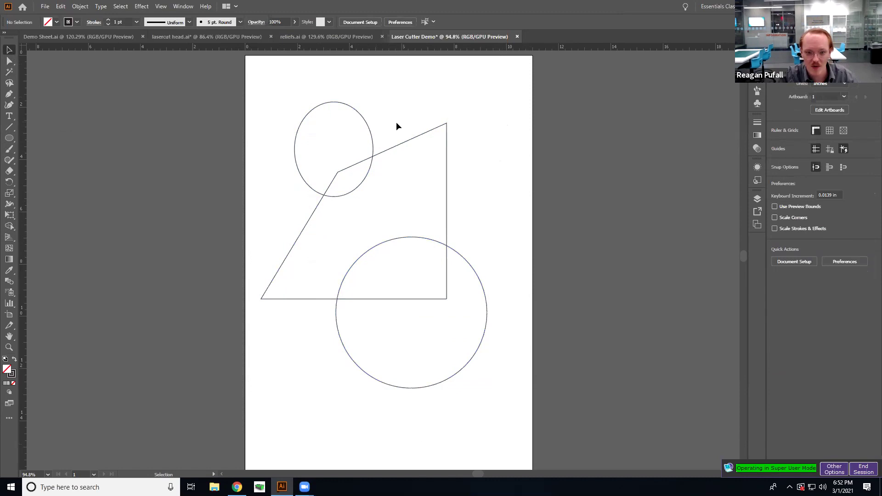
# - Select the ellipse, the four-sided shape and the large circle by adding them one at a time, and activate Shape Builder
pyautogui.click(368, 128)
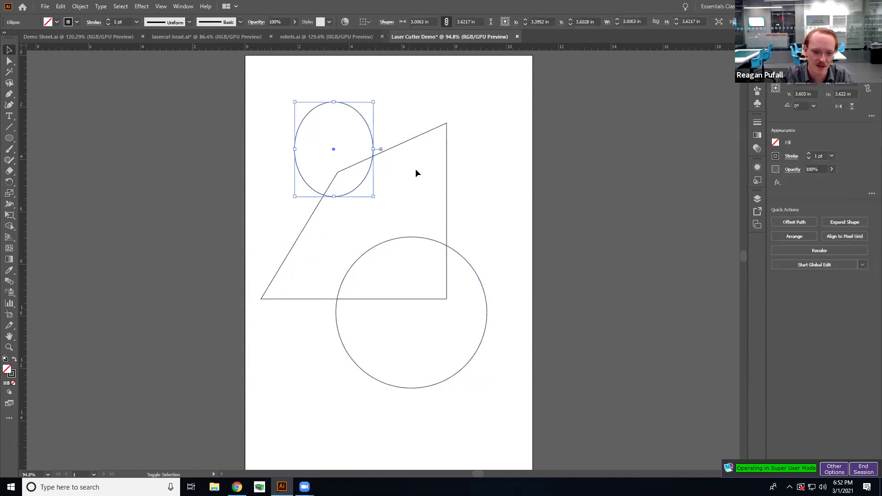
pyautogui.keyDown('shift'); pyautogui.click(409, 139); pyautogui.keyUp('shift')
pyautogui.keyDown('shift'); pyautogui.click(488, 314); pyautogui.keyUp('shift')
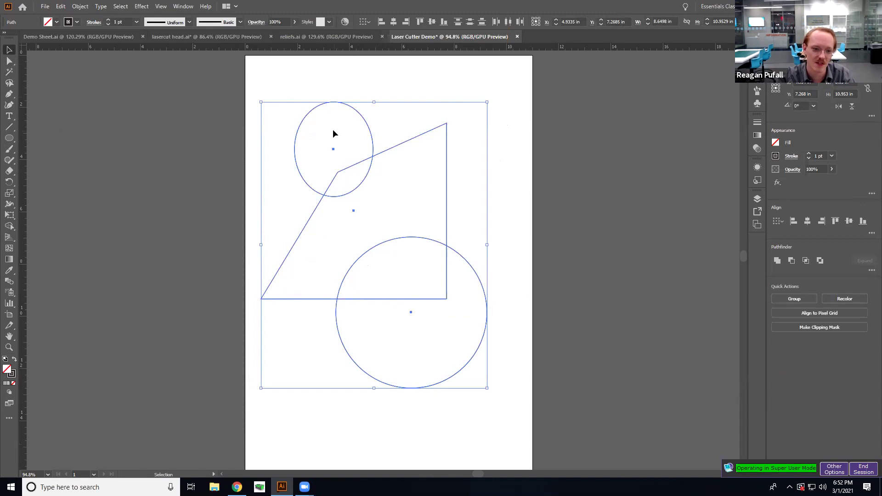
pyautogui.click(10, 228)
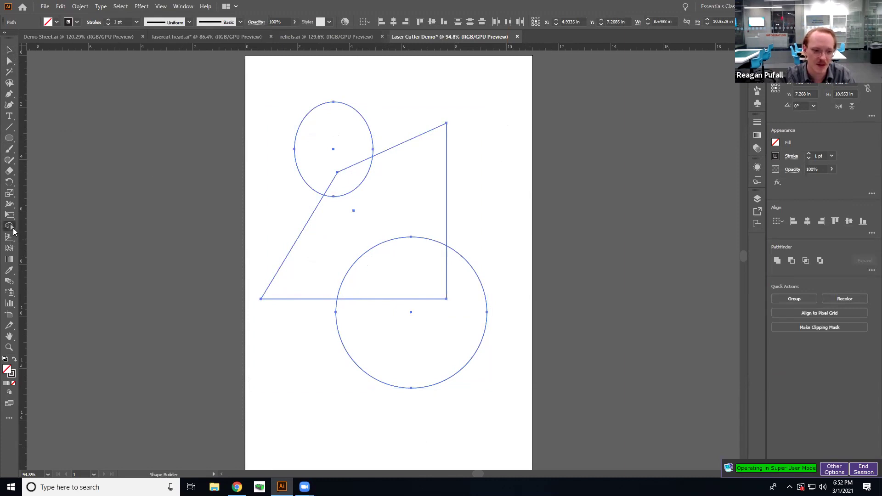
# - Try merging all three overlapping shapes into one outline with Shape Builder, and undo the merge
pyautogui.moveTo(333, 146); pyautogui.dragTo(450, 385)
pyautogui.rightClick(450, 385)
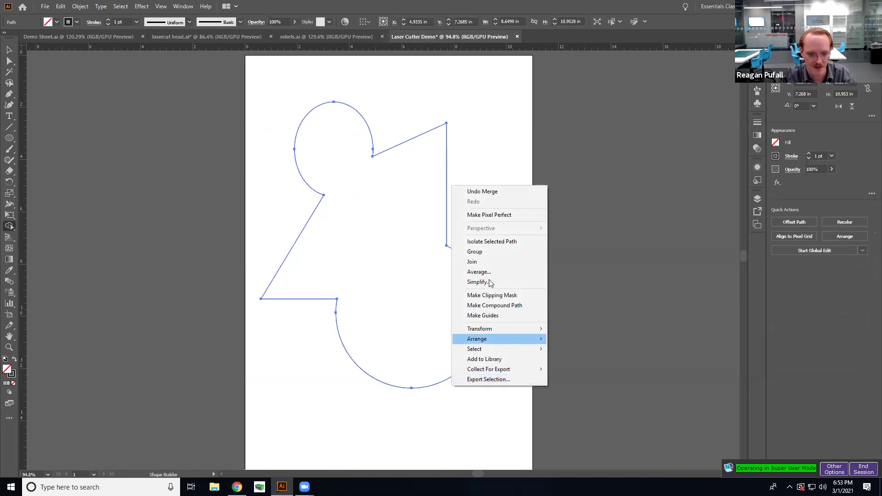
pyautogui.click(584, 187)
pyautogui.hotkey('ctrl', 'z')
pyautogui.hotkey('ctrl', 'z')
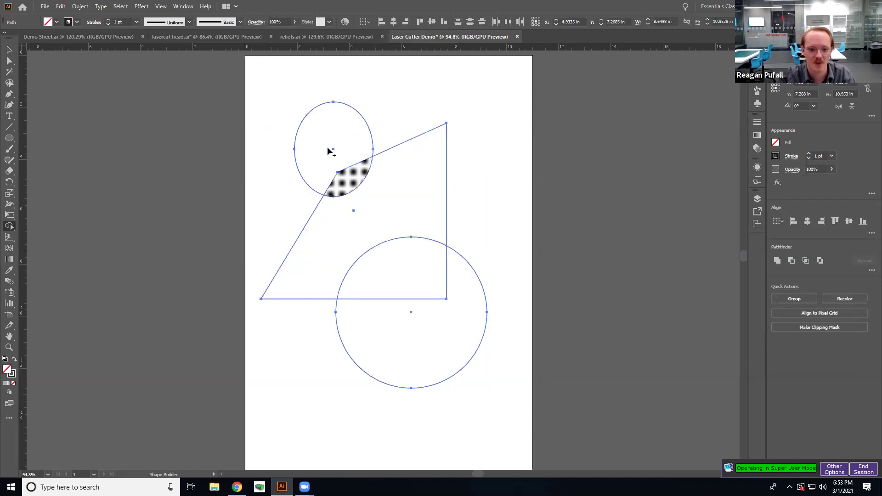
# - Merge the ellipse into the four-sided shape and cut the circle's area out with Shape Builder, and delete the result
pyautogui.moveTo(360, 195)
pyautogui.mouseDown()
pyautogui.moveTo(368, 208)
pyautogui.moveTo(344, 155)
pyautogui.mouseUp()
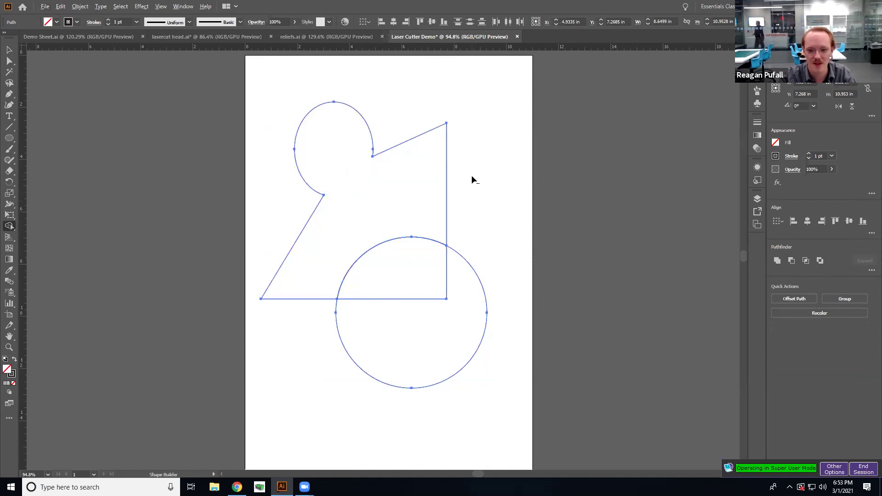
pyautogui.moveTo(445, 411); pyautogui.dragTo(410, 279)
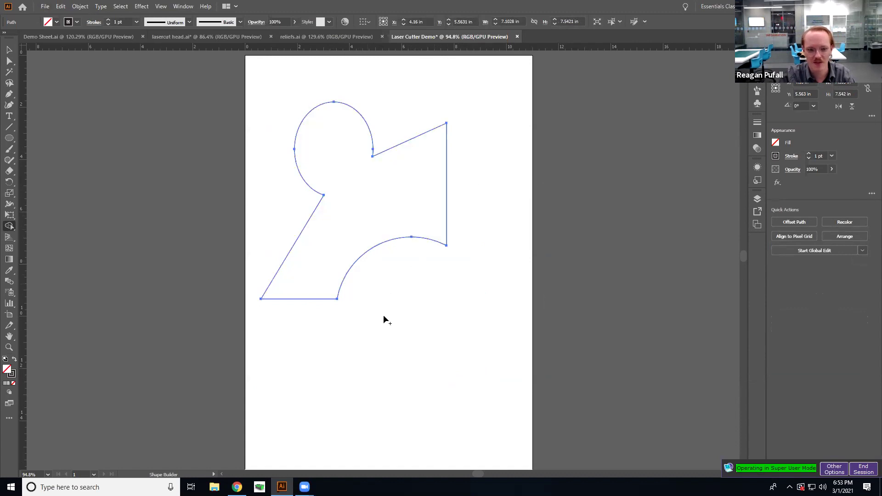
pyautogui.press('Delete')
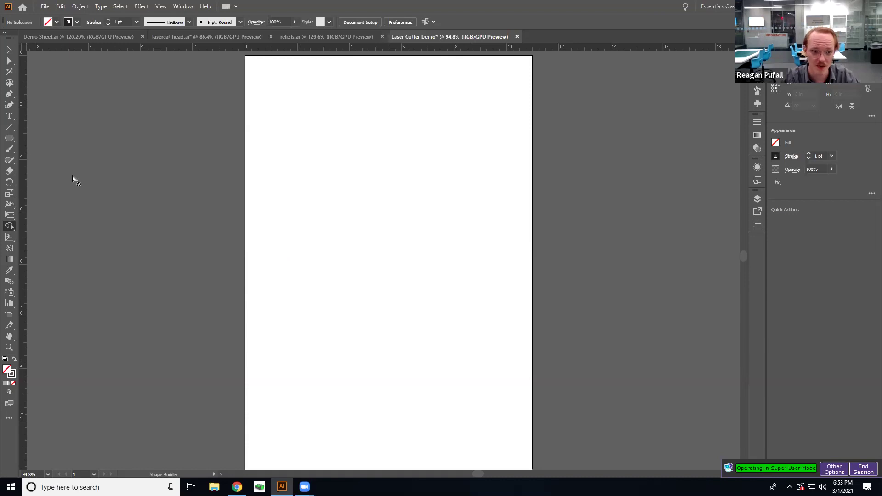
# - Draw an open zigzag path of six straight segments with the Pen tool, starting at about X 2.70 in, Y 2.41 in
pyautogui.click(9, 97)
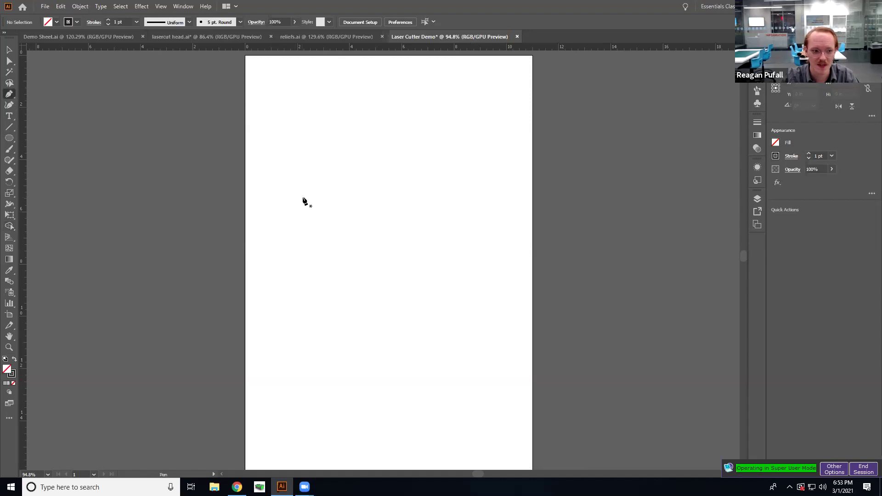
pyautogui.click(315, 118)
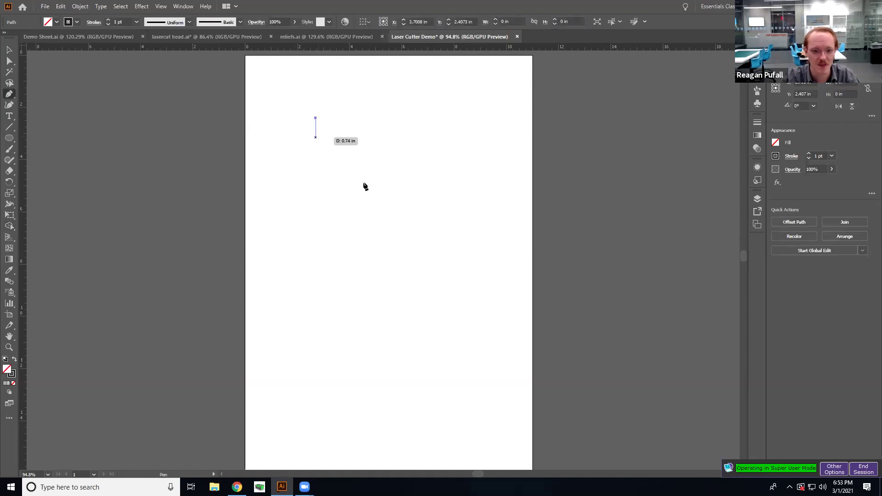
pyautogui.click(417, 168)
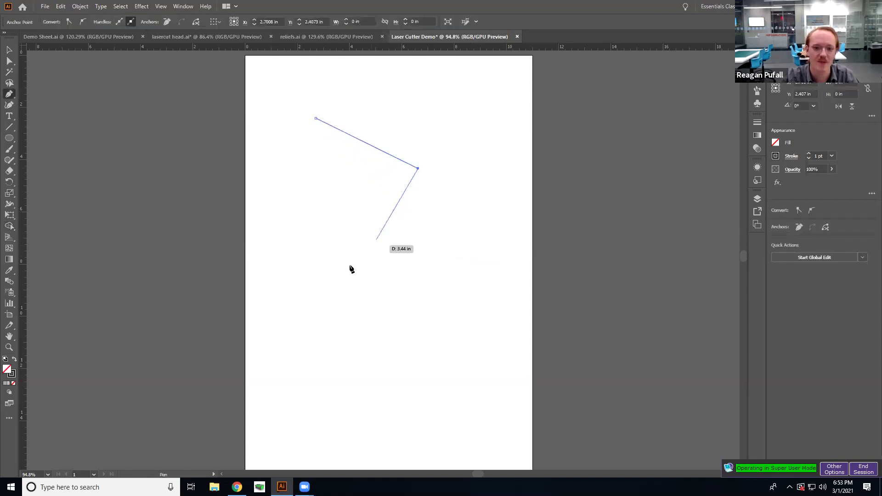
pyautogui.click(335, 274)
pyautogui.click(458, 313)
pyautogui.click(353, 371)
pyautogui.click(289, 319)
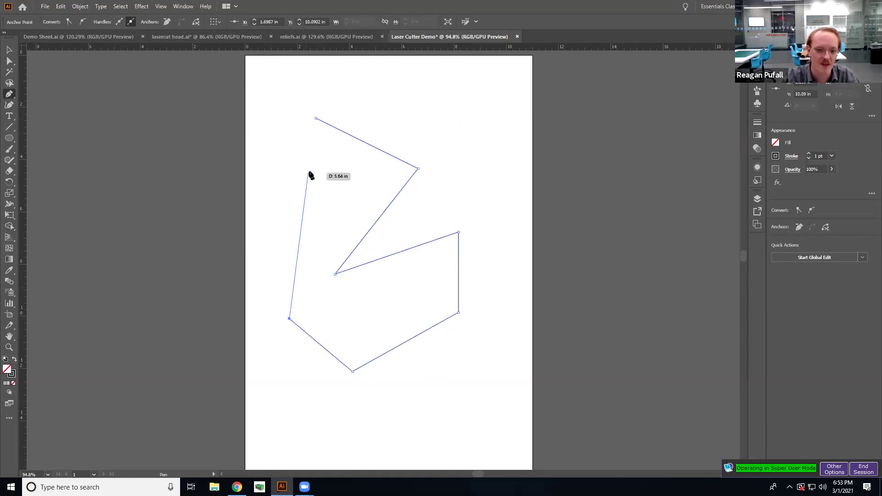
# - Continue the pen path with several curved segments winding around the artboard's upper half and right side, and delete the whole path
pyautogui.moveTo(332, 174); pyautogui.dragTo(248, 228)
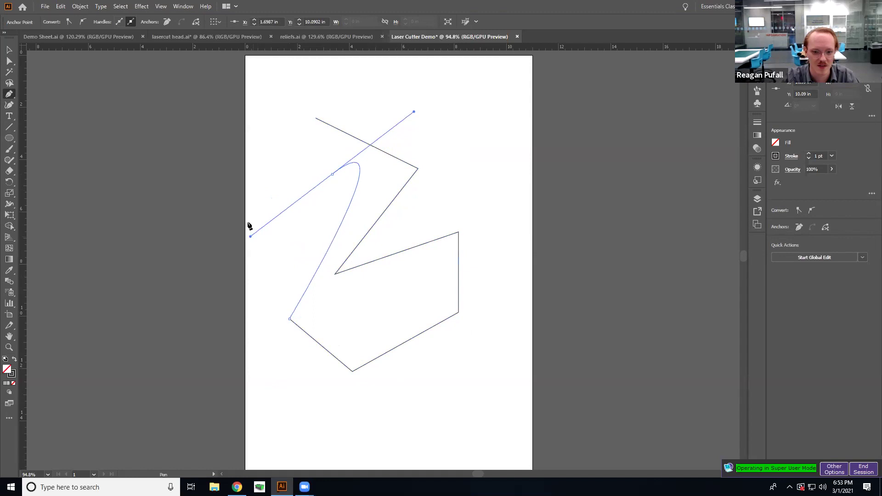
pyautogui.moveTo(258, 130); pyautogui.dragTo(269, 83)
pyautogui.keyDown('ctrl'); pyautogui.click(350, 80); pyautogui.keyUp('ctrl')
pyautogui.moveTo(408, 107); pyautogui.dragTo(429, 167)
pyautogui.moveTo(455, 202); pyautogui.dragTo(510, 116)
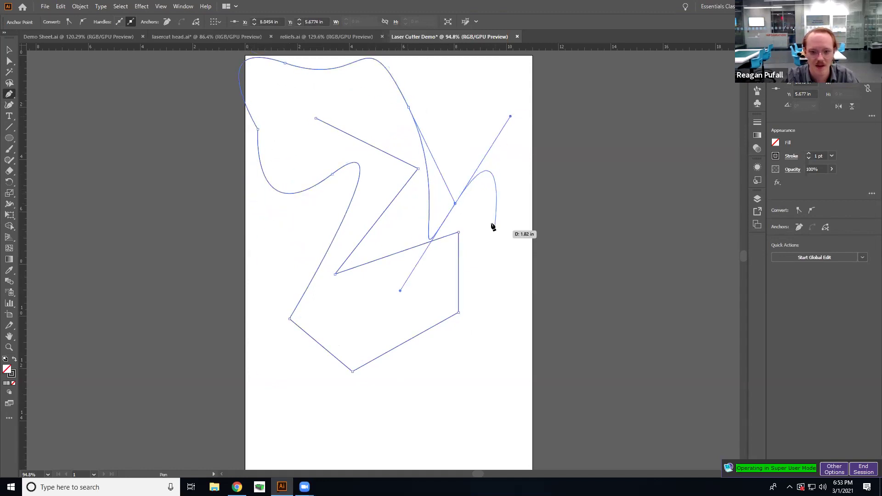
pyautogui.moveTo(513, 323)
pyautogui.mouseDown()
pyautogui.moveTo(465, 357)
pyautogui.moveTo(456, 350)
pyautogui.mouseUp()
pyautogui.press('Delete')
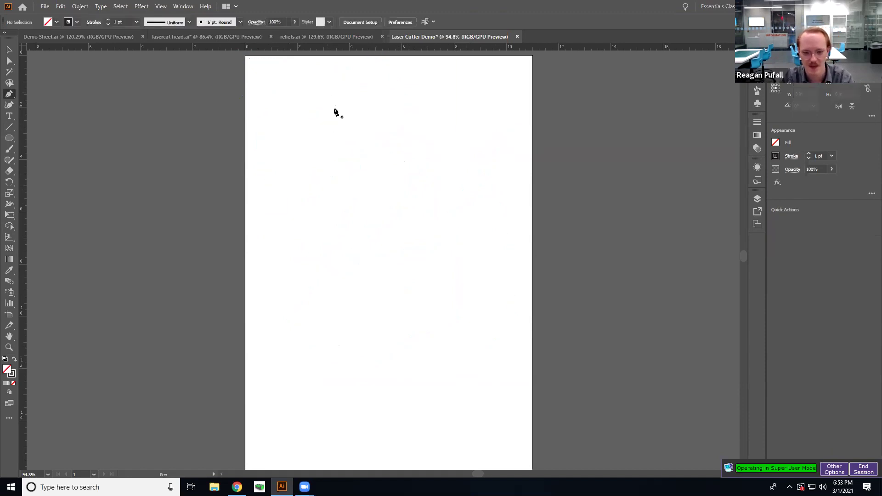
# - Draw a closed triangle with the Pen tool in the artboard's upper left, ending on its starting point at about X 2.65 in, Y 2.02 in
pyautogui.click(314, 109)
pyautogui.click(418, 232)
pyautogui.click(281, 278)
pyautogui.click(314, 108)
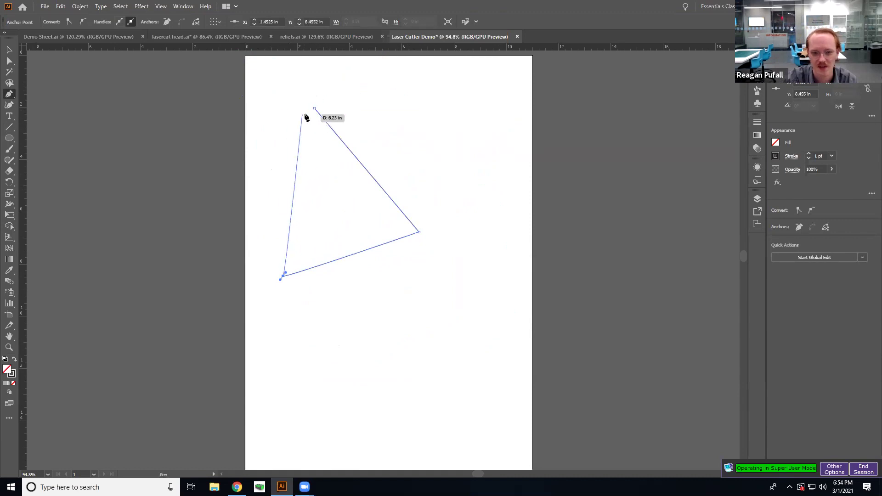
pyautogui.hotkey('ctrl', 'z')
pyautogui.click(315, 109)
pyautogui.hotkey('ctrl', 'z')
pyautogui.click(314, 108)
pyautogui.click(11, 139)
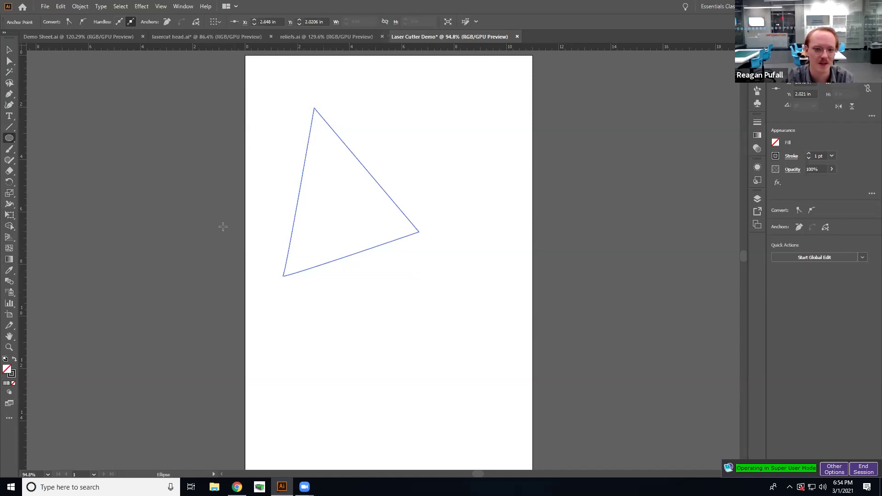
# - Move the triangle's top point to about X 4.88 in, Y 1.56 in with Direct Selection and bow its left edge outward
pyautogui.click(9, 62)
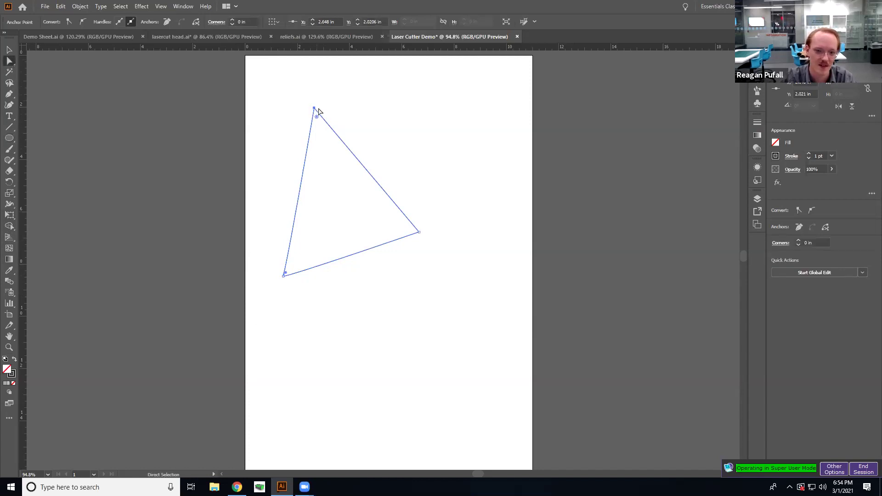
pyautogui.moveTo(315, 109); pyautogui.dragTo(372, 96)
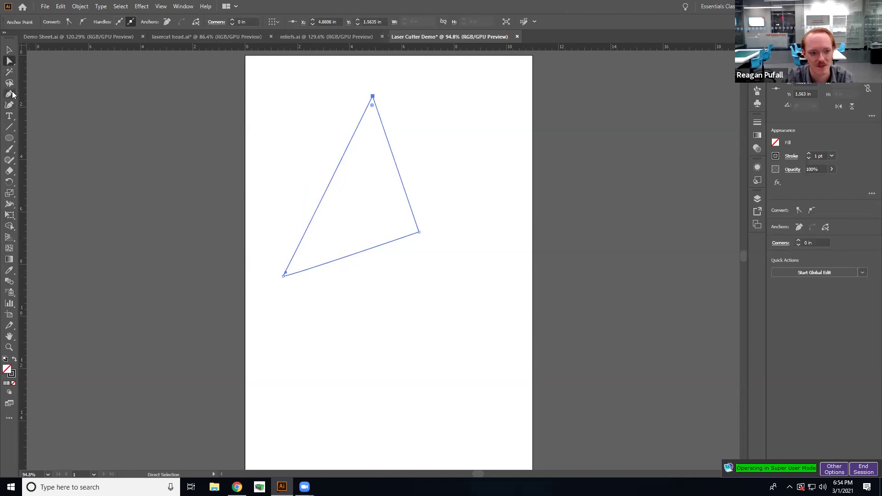
pyautogui.moveTo(332, 180); pyautogui.dragTo(308, 163)
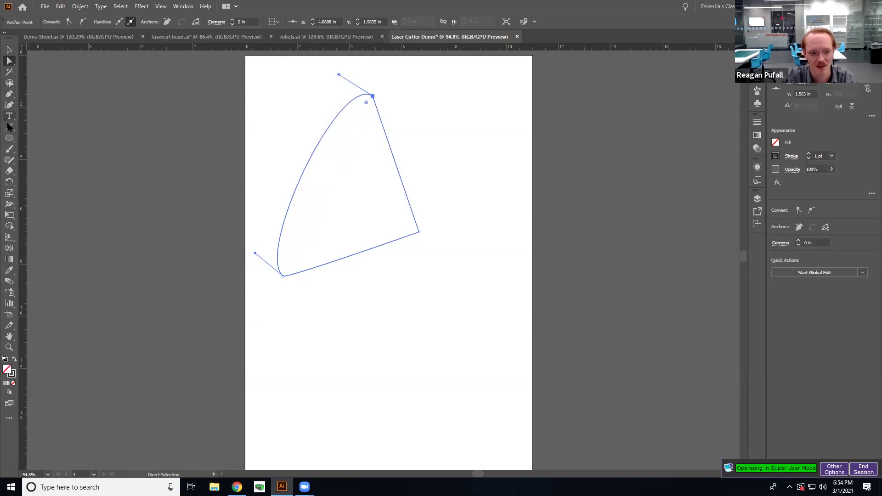
# - Curve the triangle's two lower corners with the Anchor Point tool and angle the right corner's handles independently to form an inward notch
pyautogui.click(9, 94)
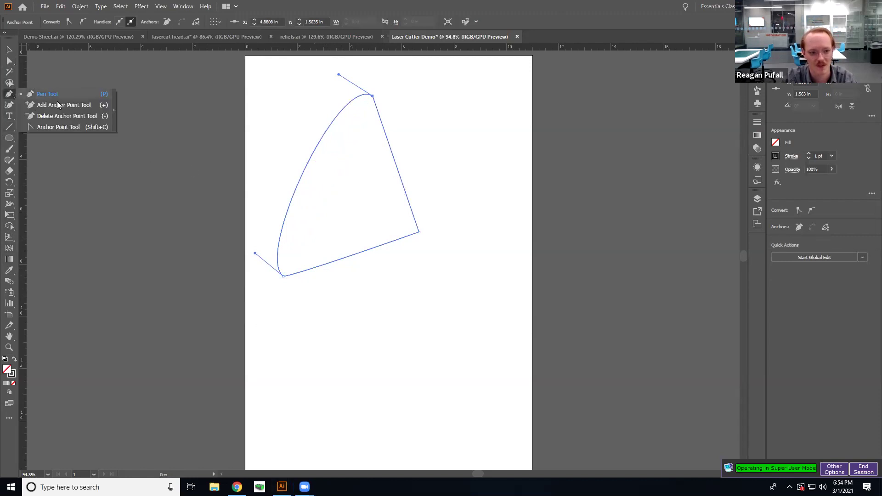
pyautogui.click(75, 128)
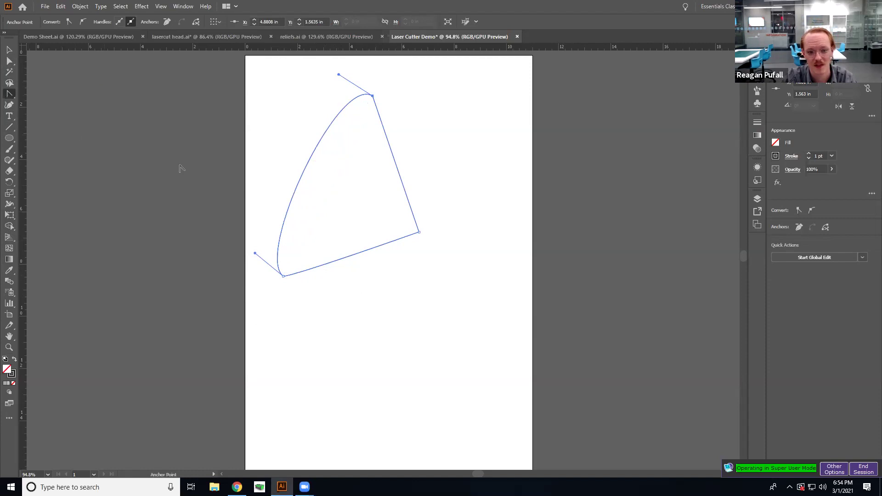
pyautogui.moveTo(418, 232); pyautogui.dragTo(340, 344)
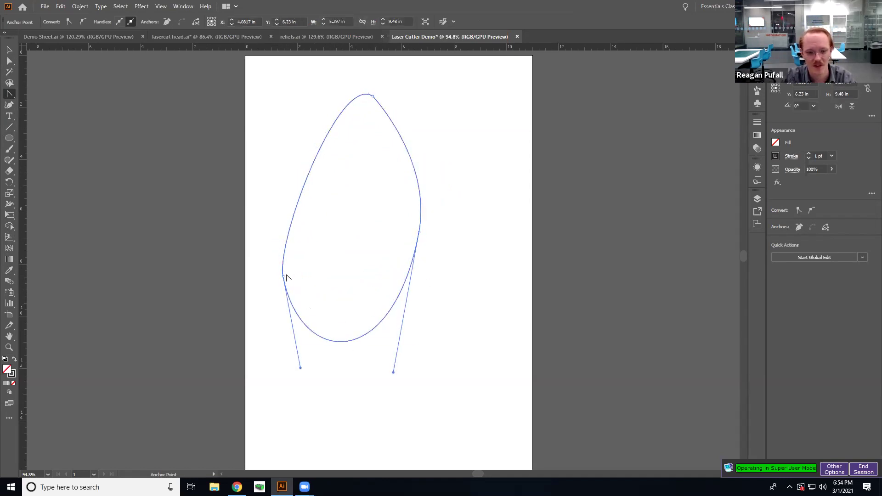
pyautogui.moveTo(393, 373); pyautogui.dragTo(507, 253)
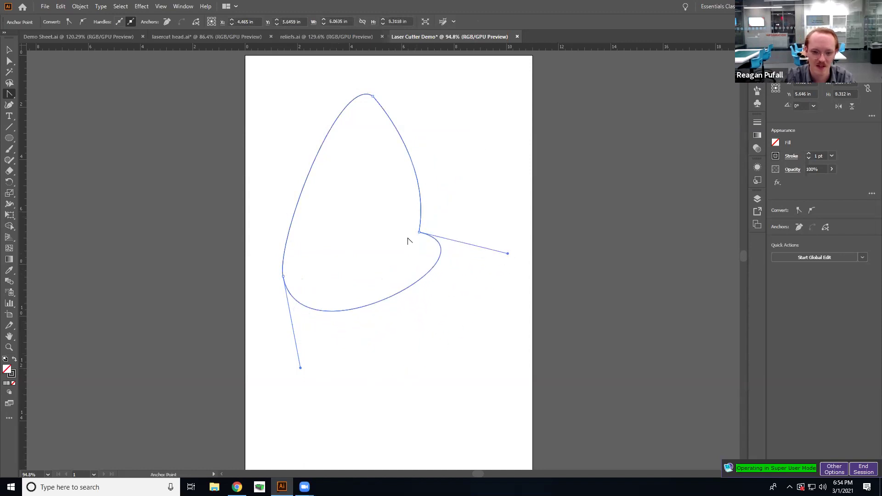
pyautogui.moveTo(421, 198); pyautogui.dragTo(493, 182)
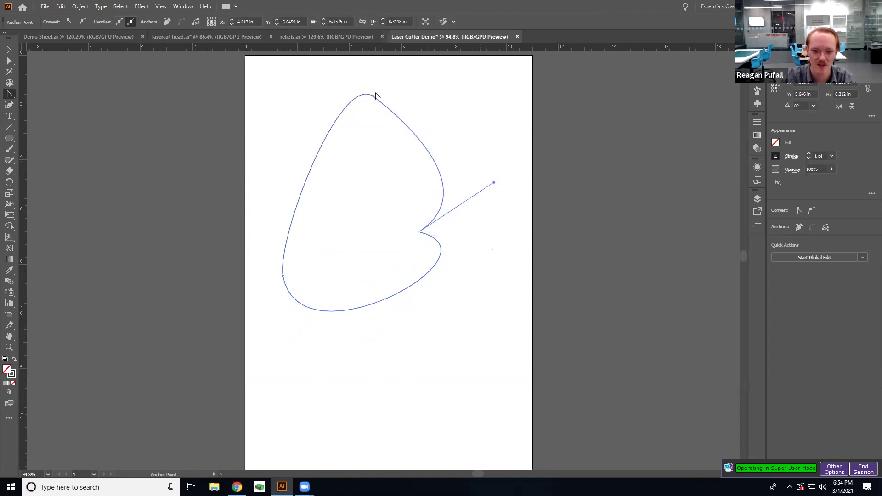
# - Pull curve handles out of the shape's top point, down and to the left, and delete the shape
pyautogui.moveTo(374, 94); pyautogui.dragTo(334, 198)
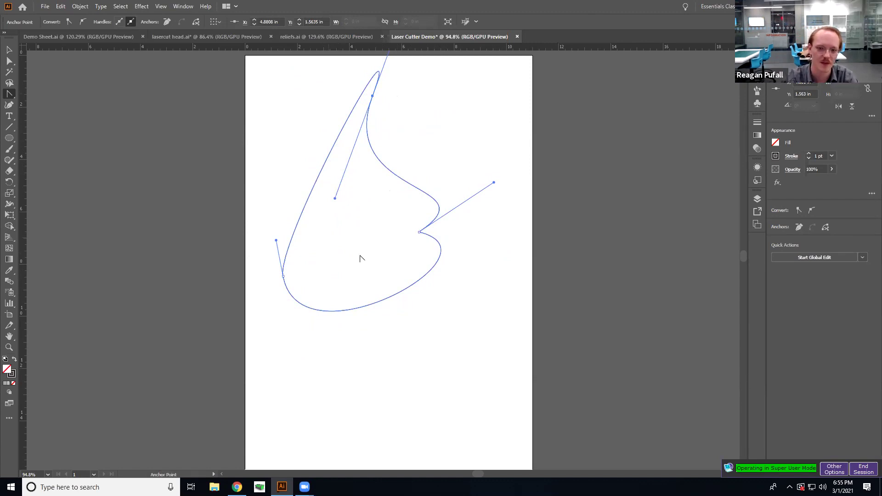
pyautogui.press('Delete')
pyautogui.press('Delete')
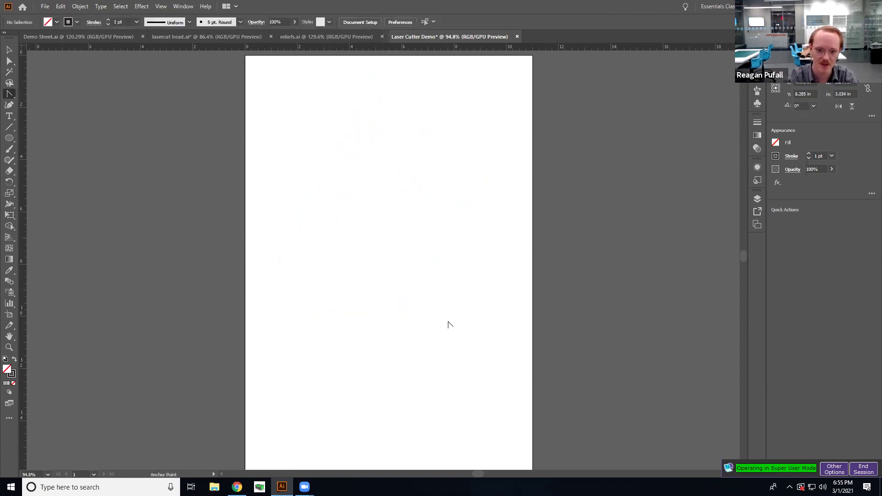
# - Paint a large open curved outline and two small nearly closed loops with the Paintbrush, using the 5 pt. Round brush
pyautogui.click(8, 151)
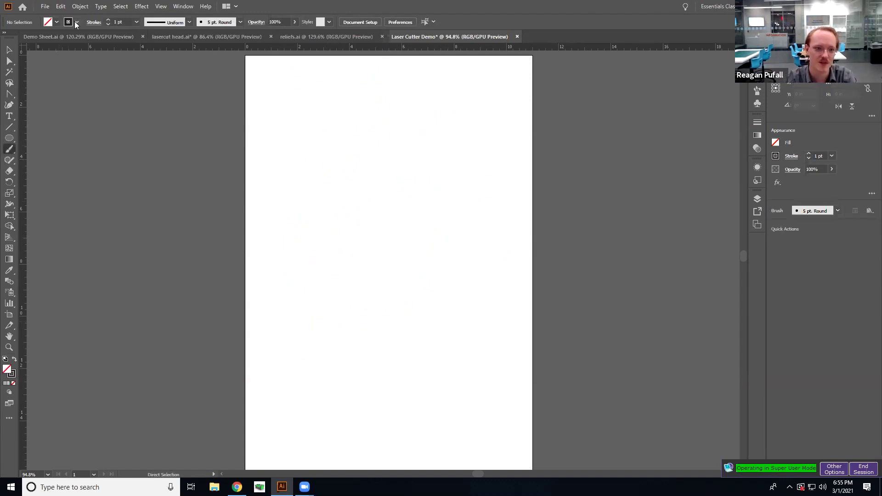
pyautogui.moveTo(457, 145)
pyautogui.mouseDown()
pyautogui.moveTo(410, 122)
pyautogui.moveTo(327, 150)
pyautogui.moveTo(327, 226)
pyautogui.moveTo(413, 295)
pyautogui.moveTo(430, 362)
pyautogui.moveTo(351, 389)
pyautogui.moveTo(274, 342)
pyautogui.moveTo(272, 208)
pyautogui.moveTo(294, 120)
pyautogui.moveTo(349, 80)
pyautogui.moveTo(447, 75)
pyautogui.moveTo(484, 142)
pyautogui.moveTo(444, 167)
pyautogui.mouseUp()
pyautogui.moveTo(438, 198)
pyautogui.mouseDown()
pyautogui.moveTo(402, 222)
pyautogui.moveTo(414, 247)
pyautogui.moveTo(448, 251)
pyautogui.moveTo(469, 225)
pyautogui.moveTo(469, 198)
pyautogui.moveTo(431, 197)
pyautogui.mouseUp()
pyautogui.moveTo(433, 291)
pyautogui.mouseDown()
pyautogui.moveTo(508, 294)
pyautogui.moveTo(448, 258)
pyautogui.moveTo(429, 287)
pyautogui.moveTo(436, 292)
pyautogui.mouseUp()
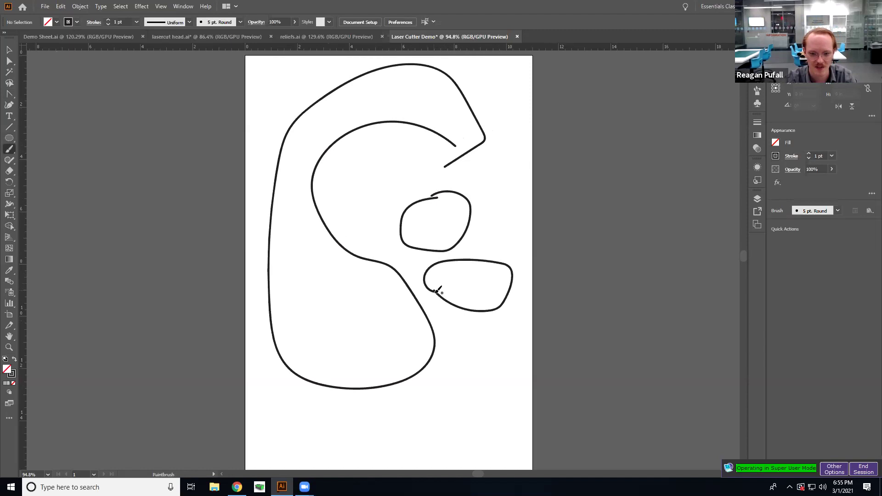
# - Select the lower small brush loop and examine closely where its two ends meet
pyautogui.click(10, 60)
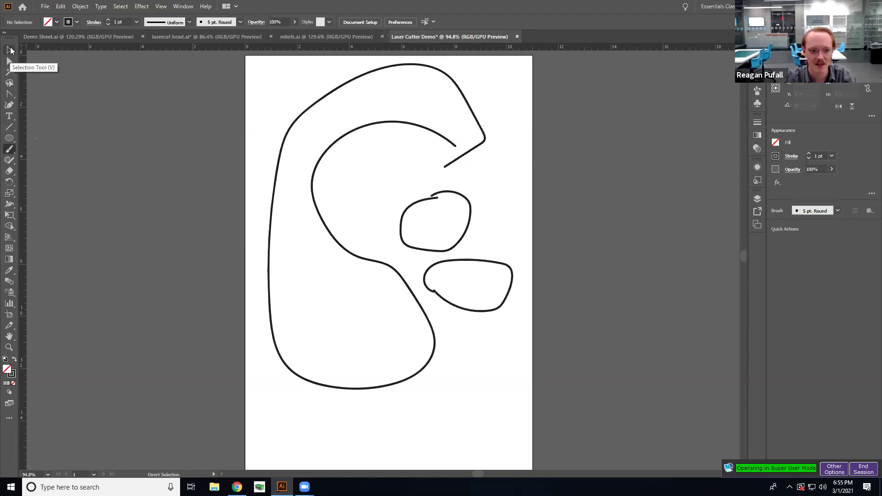
pyautogui.click(10, 50)
pyautogui.click(467, 310)
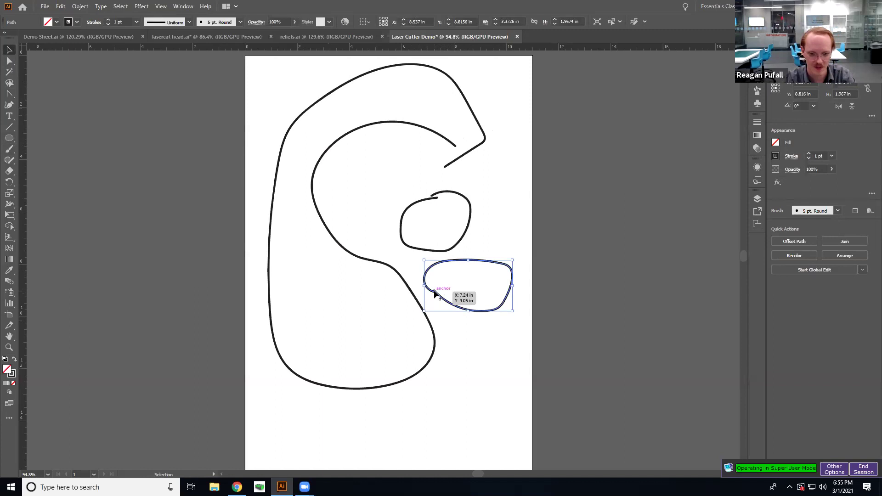
pyautogui.press('z')
pyautogui.moveTo(428, 292); pyautogui.dragTo(595, 303)
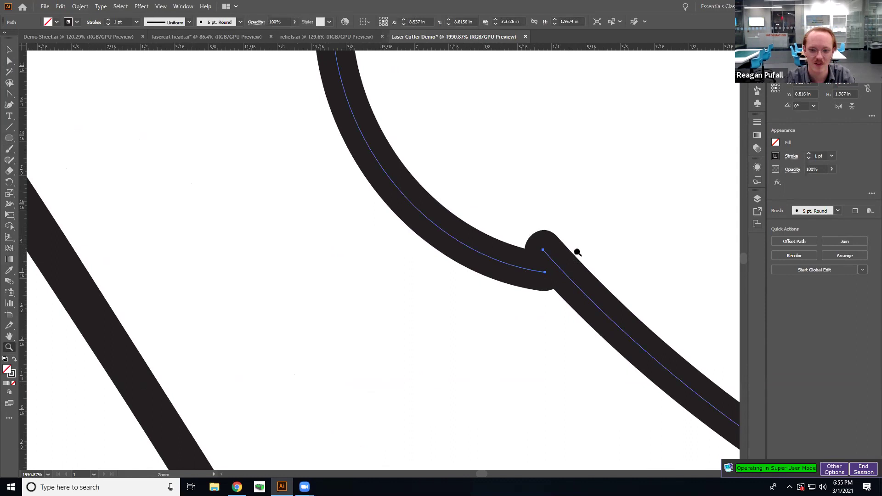
pyautogui.scroll(-8, 602, 233)
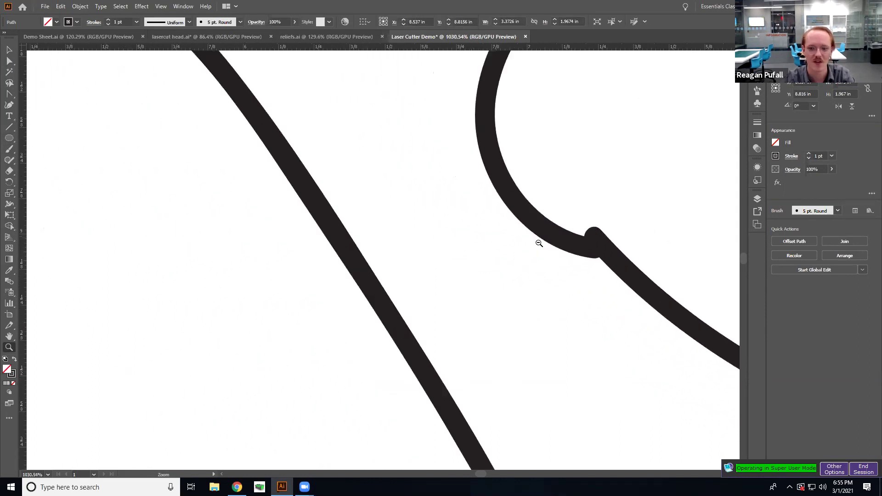
pyautogui.moveTo(590, 220); pyautogui.dragTo(400, 283)
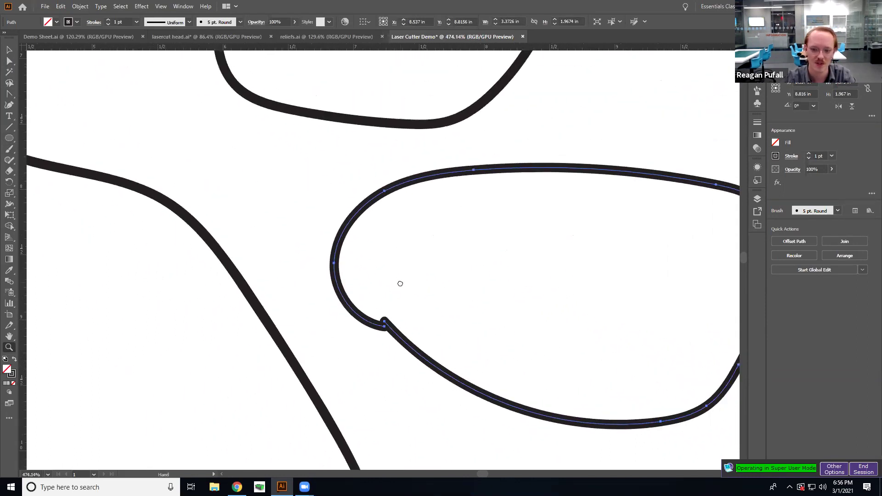
pyautogui.scroll(-6, 413, 329)
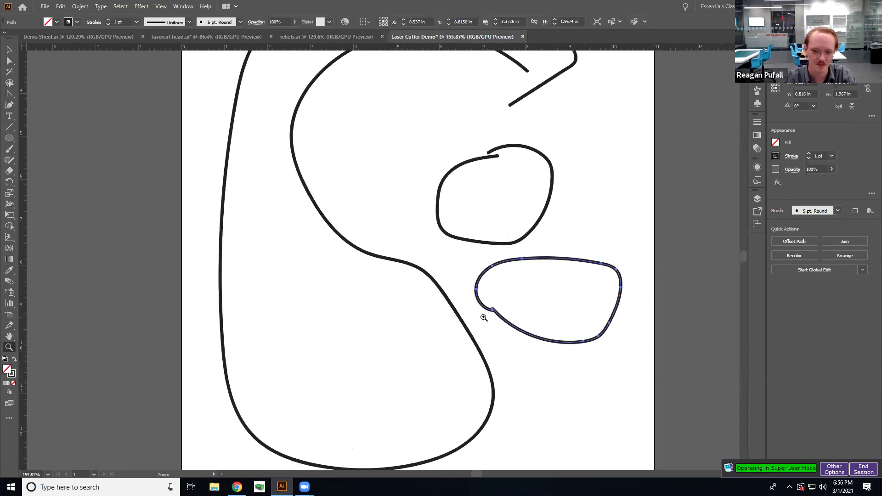
# - Select the overlapping end points of the lower small loop with Direct Selection and join them
pyautogui.click(9, 60)
pyautogui.click(508, 305)
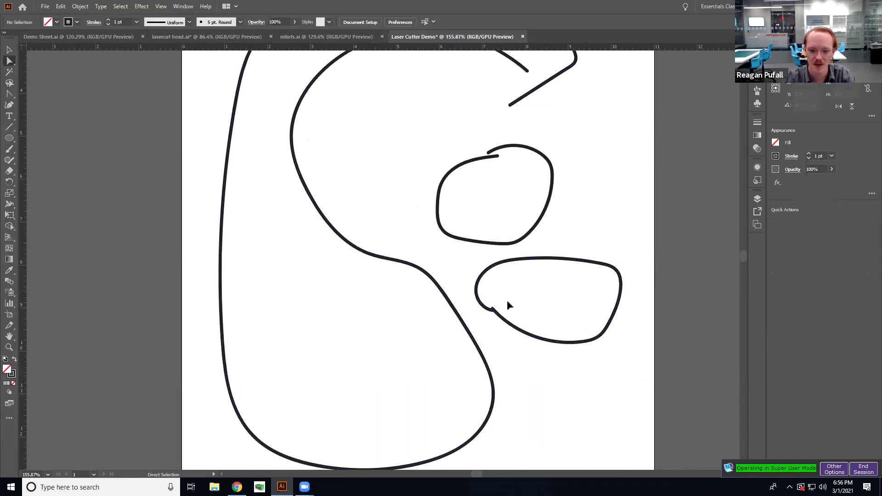
pyautogui.click(493, 314)
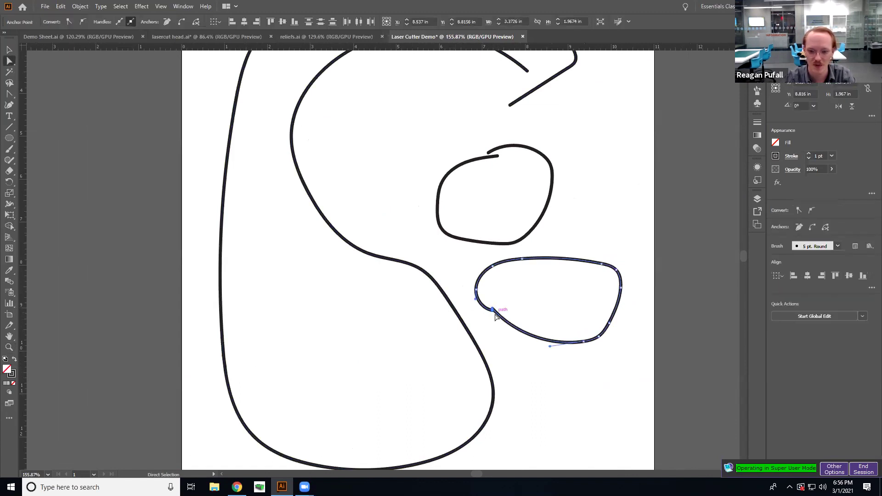
pyautogui.click(79, 6)
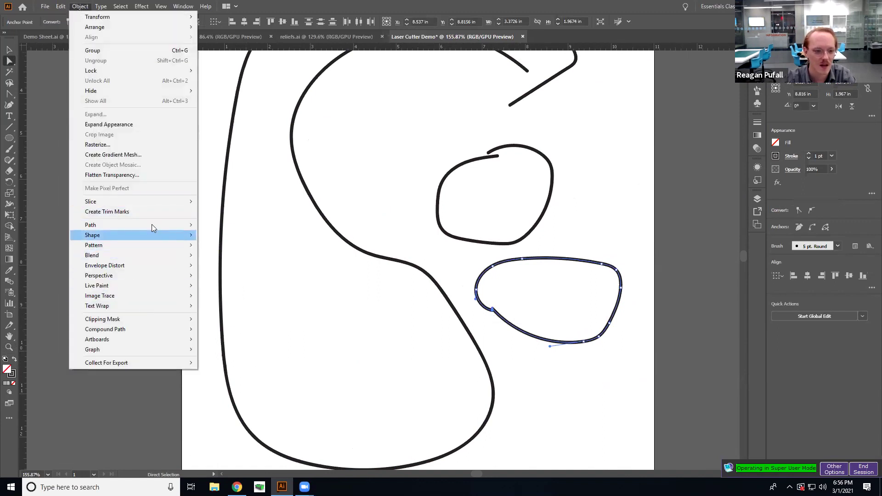
pyautogui.moveTo(158, 224)
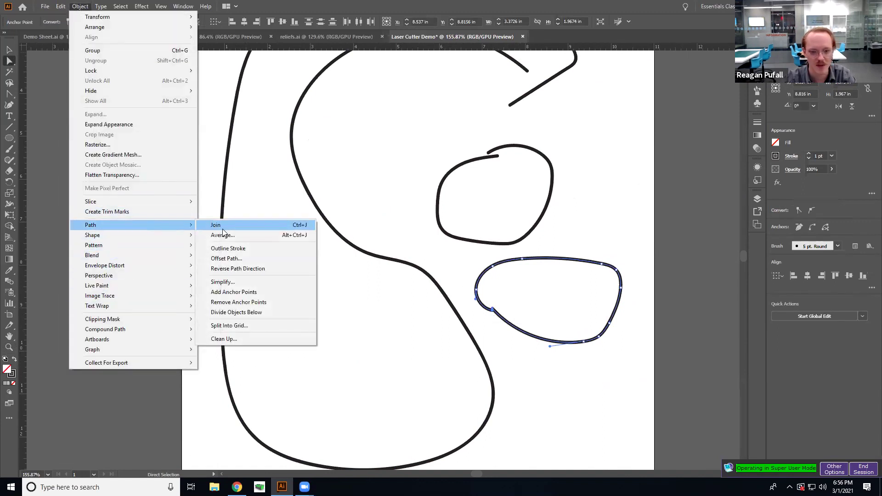
pyautogui.click(222, 229)
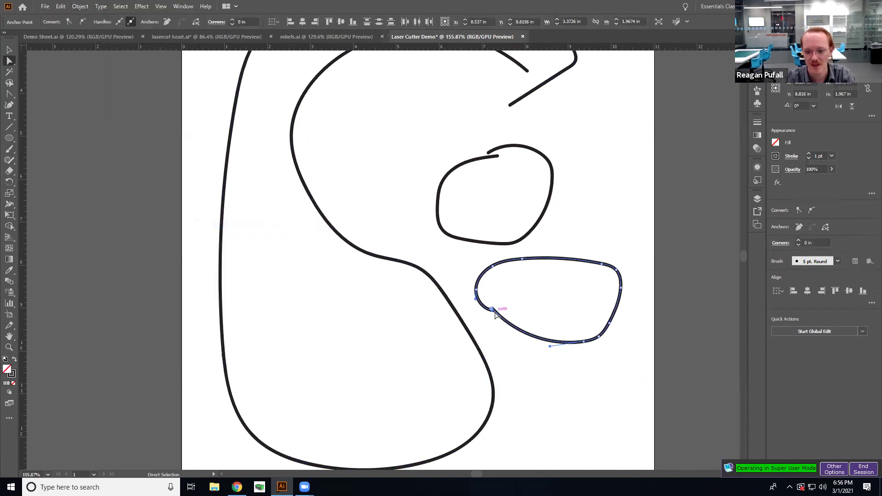
# - Select the two open ends of the upper small loop and join them into a closed path
pyautogui.click(488, 191)
pyautogui.moveTo(508, 125); pyautogui.dragTo(471, 191)
pyautogui.press('v')
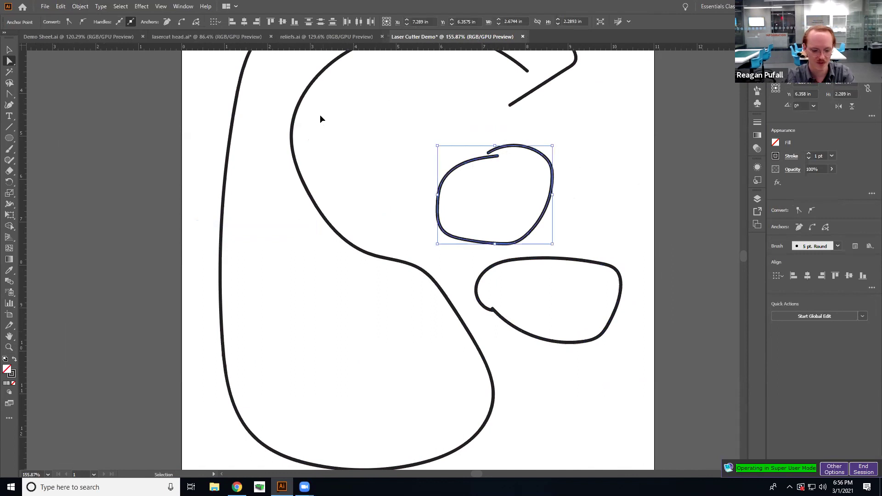
pyautogui.press('a')
pyautogui.click(507, 88)
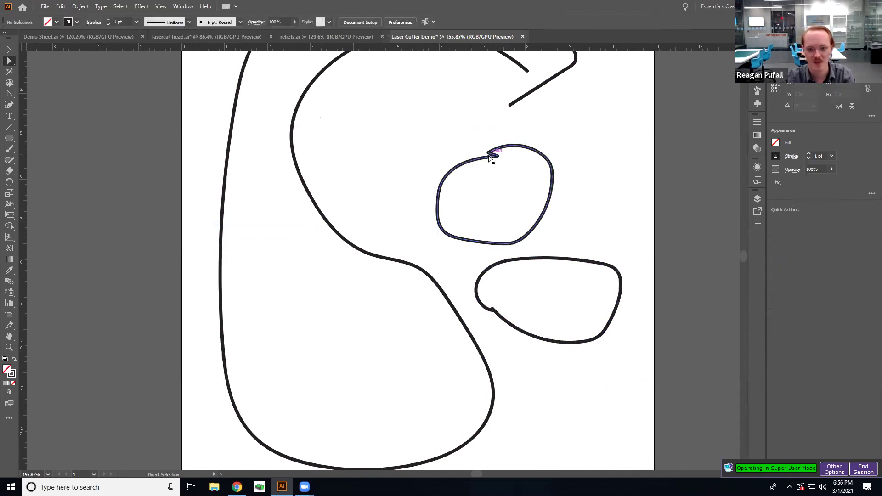
# - Try joining the two open ends of the large outline with a straight segment, and undo the join
pyautogui.scroll(4, 473, 134)
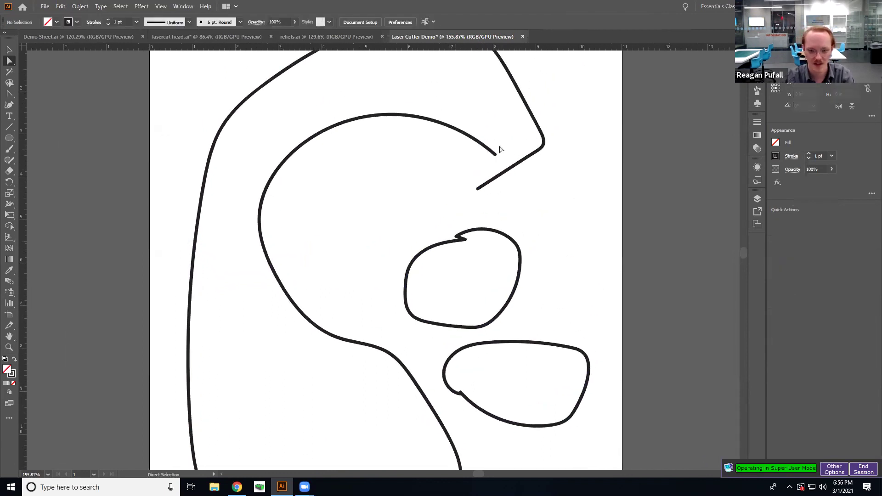
pyautogui.moveTo(510, 137); pyautogui.dragTo(459, 198)
pyautogui.hotkey('ctrl', 'j')
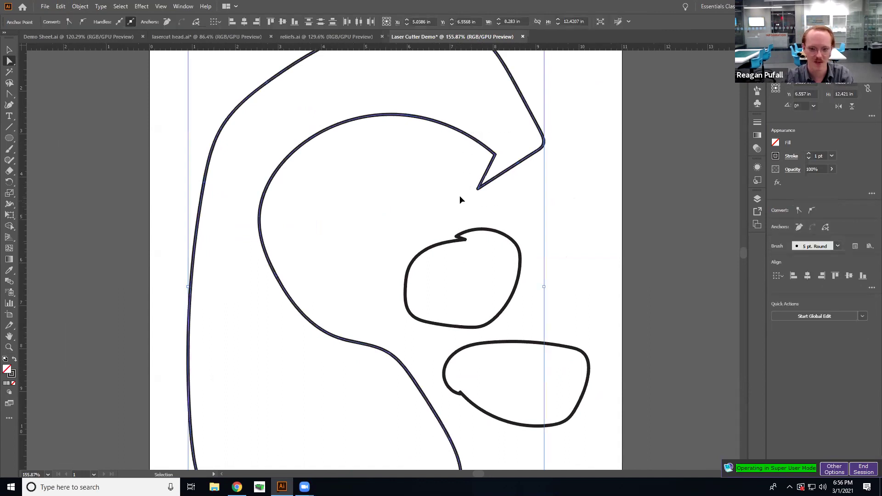
pyautogui.click(594, 213)
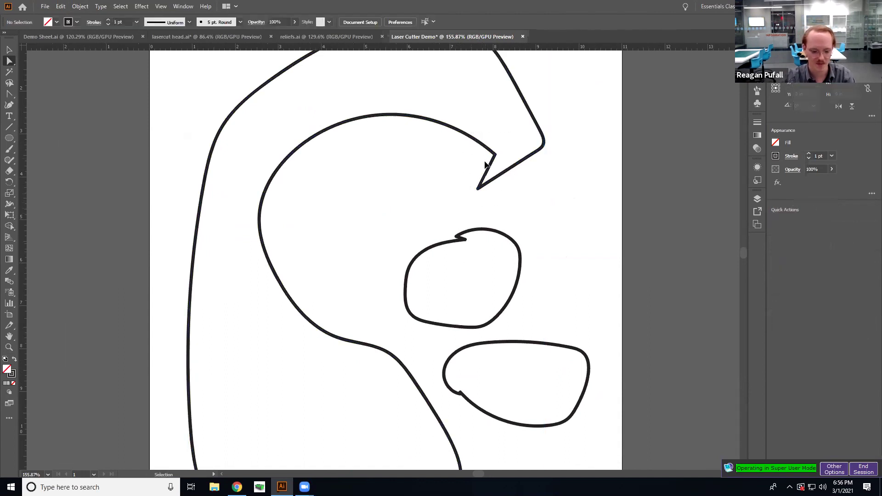
pyautogui.hotkey('ctrl', 'z')
# - Draw a tall ellipse about 1.38 by 3.18 in across the large outline's inner curve and select all artwork
pyautogui.press('l')
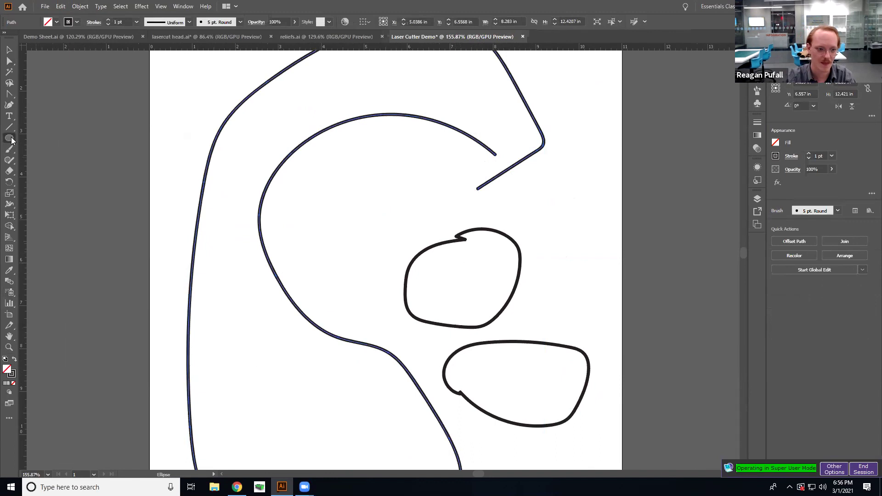
pyautogui.moveTo(321, 226); pyautogui.dragTo(262, 363)
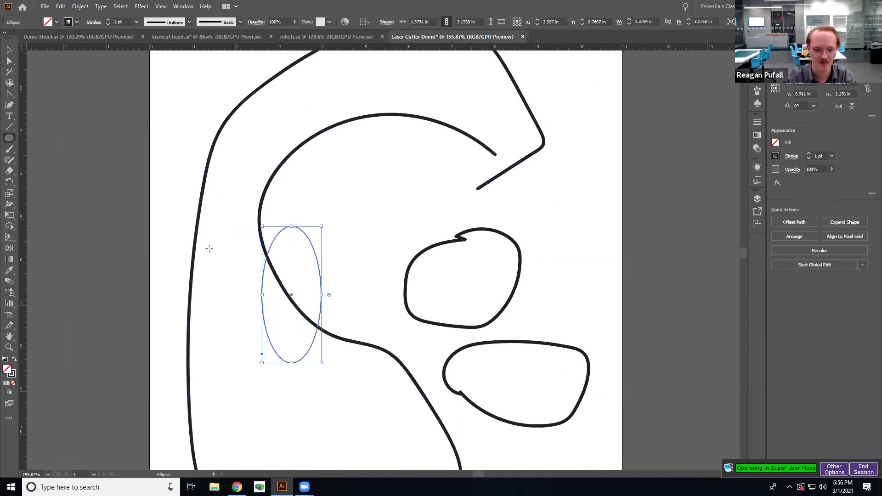
pyautogui.hotkey('ctrl', 'a')
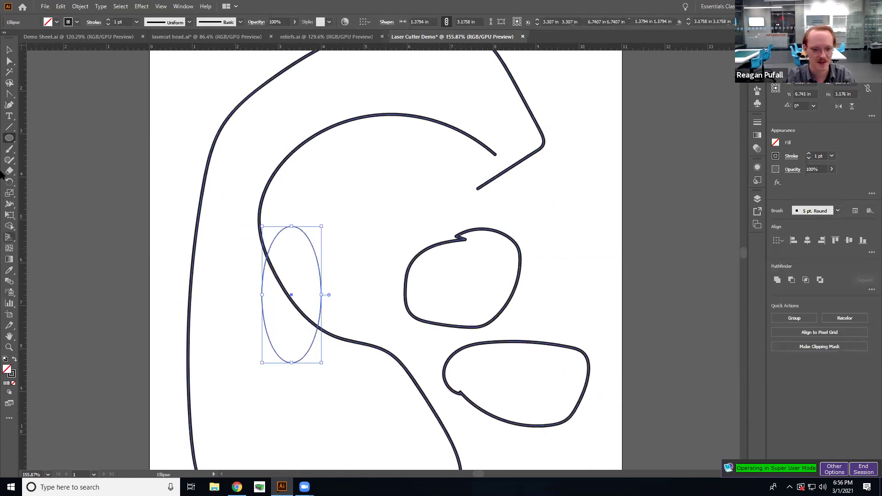
# - Try extracting the ellipse's lower region with Shape Builder and drawing a second ellipse over the upper loop, and undo both
pyautogui.click(9, 226)
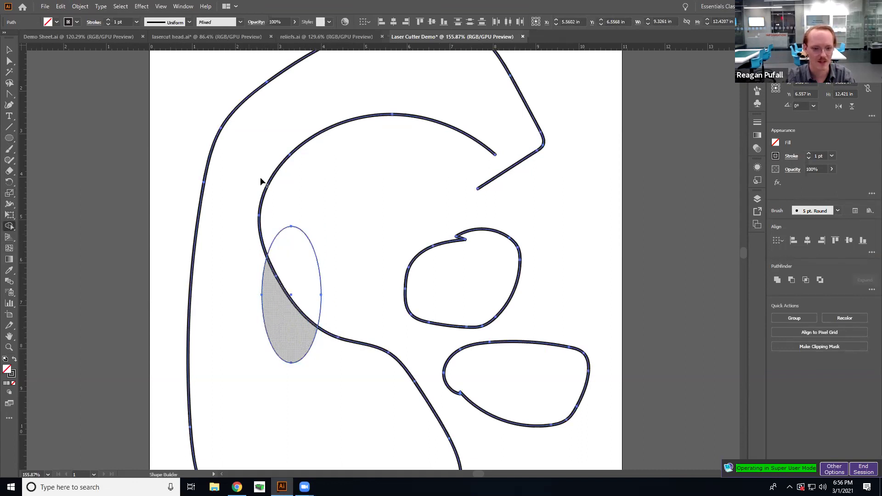
pyautogui.click(303, 346)
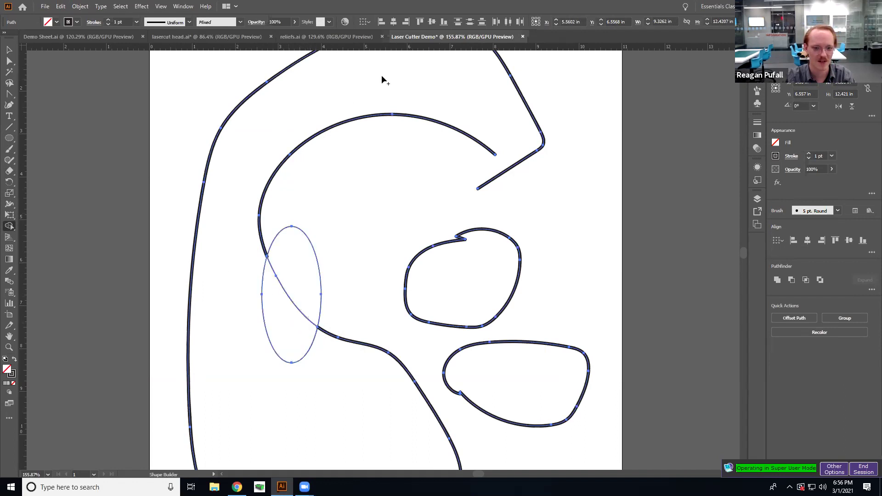
pyautogui.click(10, 138)
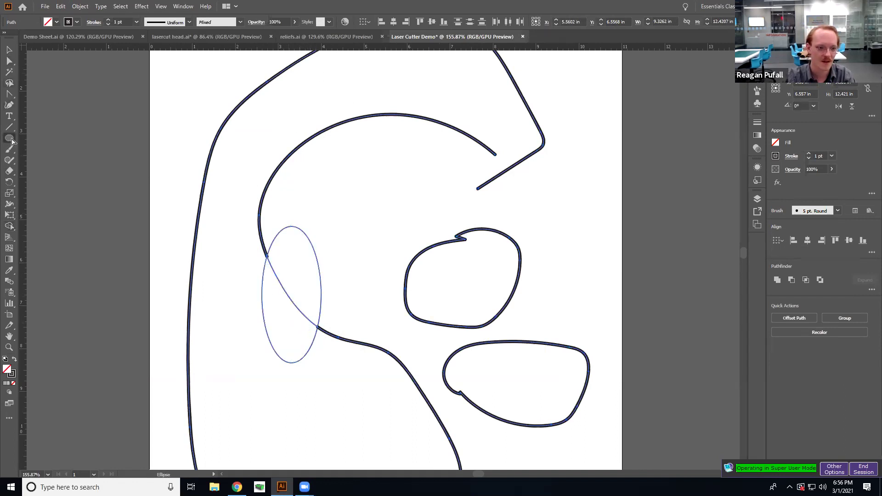
pyautogui.moveTo(389, 213); pyautogui.dragTo(477, 312)
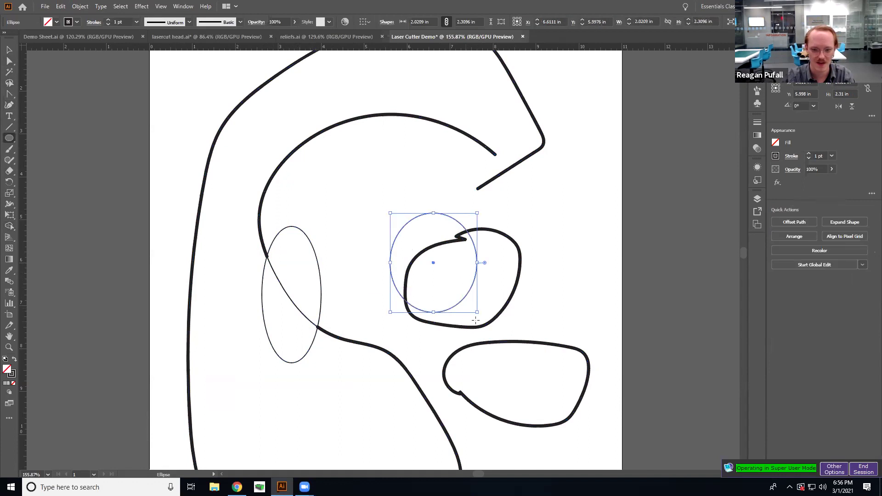
pyautogui.click(329, 202)
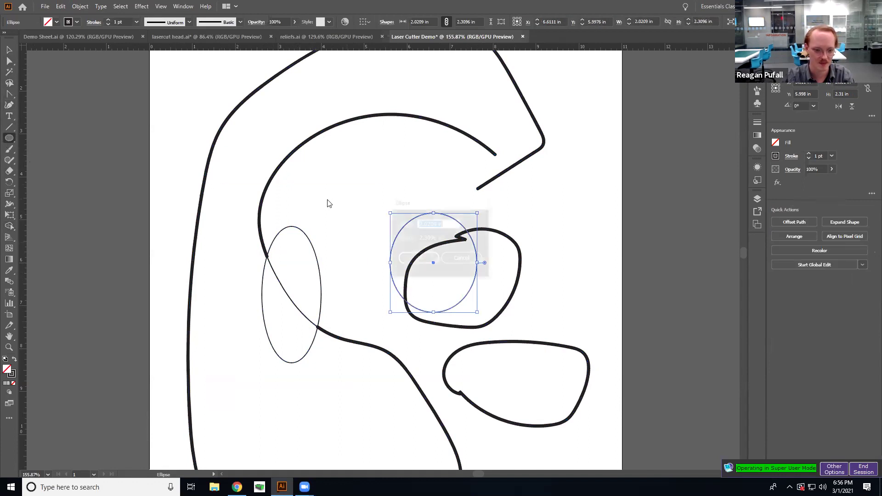
pyautogui.click(475, 258)
pyautogui.hotkey('ctrl', 'z')
pyautogui.hotkey('ctrl', 'z')
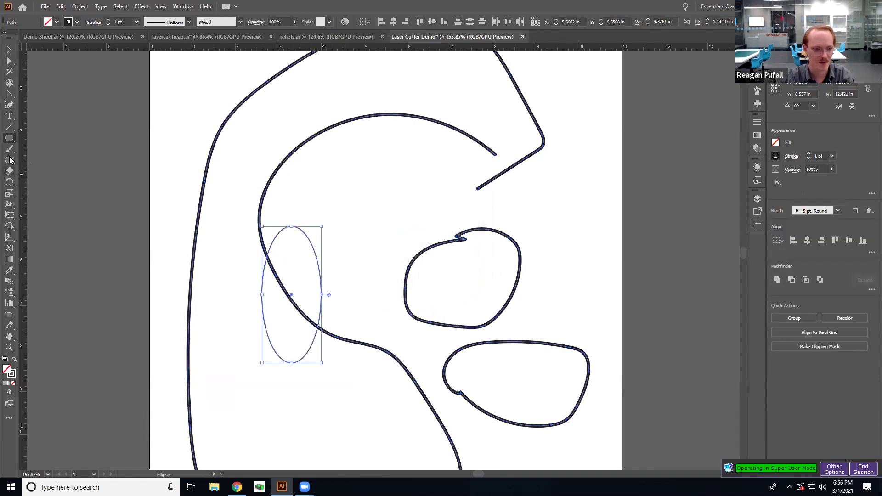
# - Merge the regions on both sides of the curve inside the tall ellipse with Shape Builder and deselect everything
pyautogui.click(9, 227)
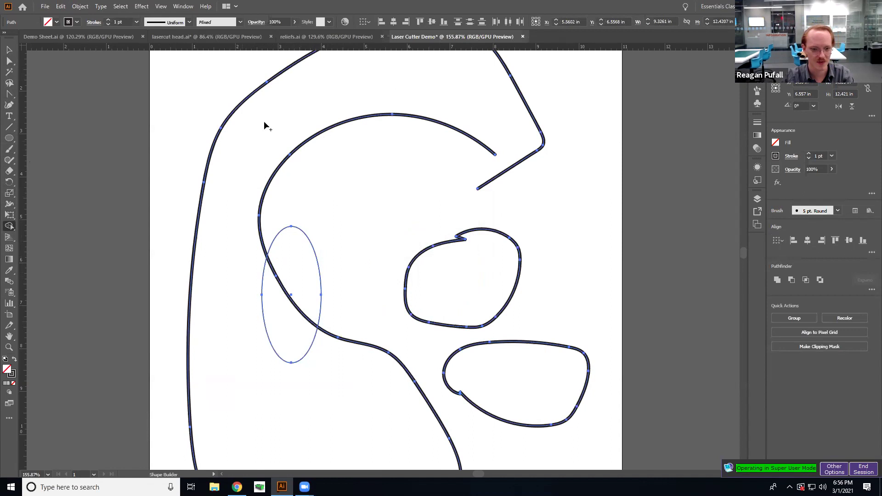
pyautogui.moveTo(231, 339)
pyautogui.mouseDown()
pyautogui.moveTo(285, 304)
pyautogui.moveTo(253, 306)
pyautogui.moveTo(315, 256)
pyautogui.moveTo(308, 258)
pyautogui.mouseUp()
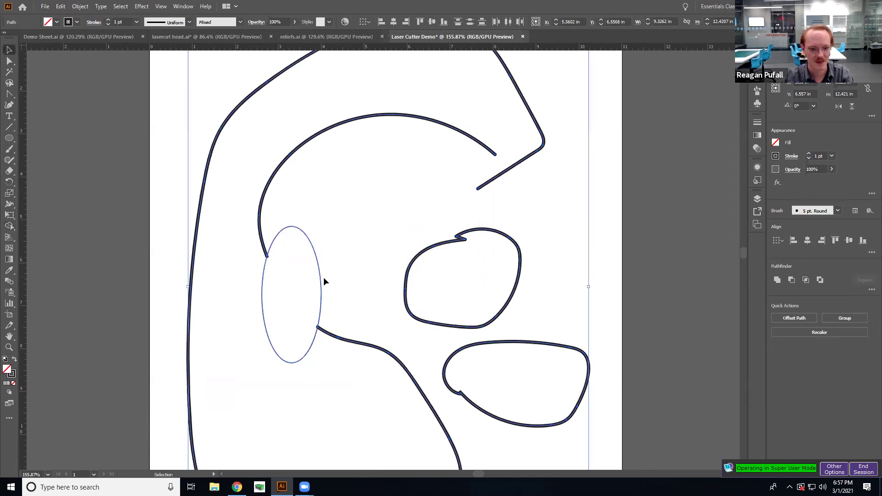
pyautogui.click(256, 173)
# - Move the tall ellipse away from the cut curve so that it overlaps the upper small loop
pyautogui.moveTo(304, 230); pyautogui.dragTo(436, 193)
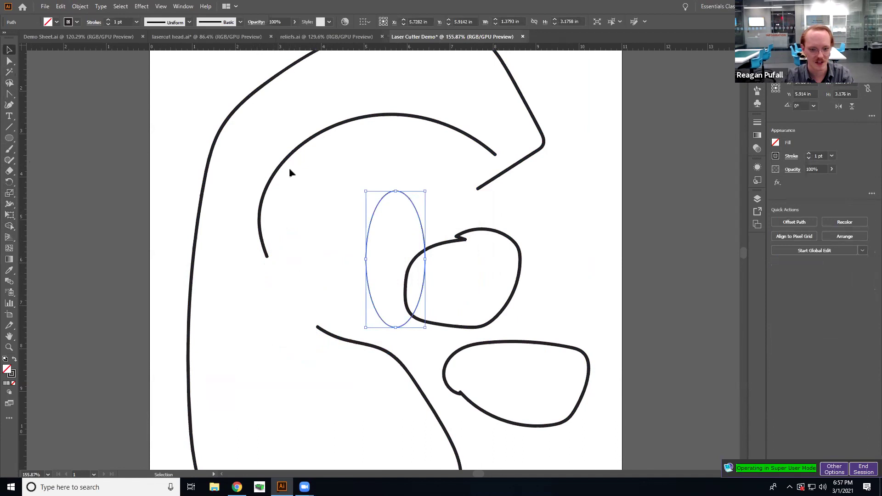
pyautogui.moveTo(423, 223); pyautogui.dragTo(396, 205)
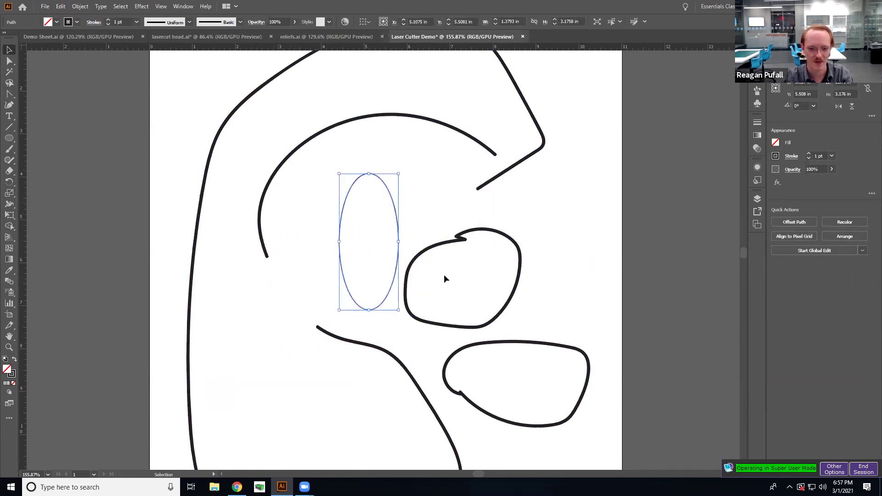
pyautogui.moveTo(394, 196); pyautogui.dragTo(441, 200)
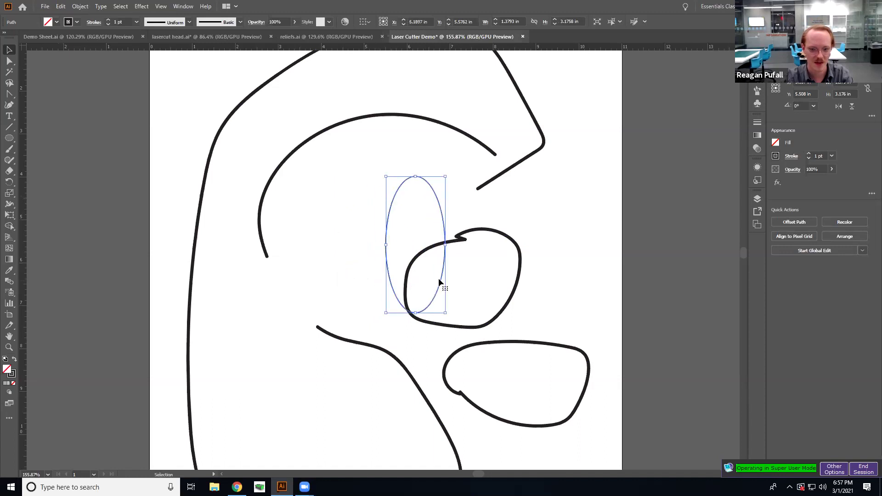
# - Merge the tall ellipse and the upper small loop into one shape with Shape Builder, and delete all artwork
pyautogui.click(9, 226)
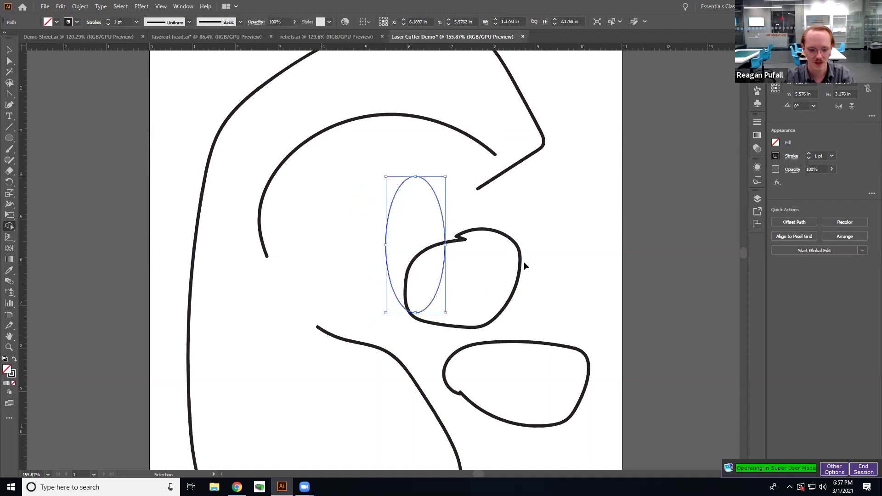
pyautogui.hotkey('ctrl', 'a')
pyautogui.moveTo(429, 288)
pyautogui.mouseDown()
pyautogui.moveTo(382, 238)
pyautogui.moveTo(415, 234)
pyautogui.mouseUp()
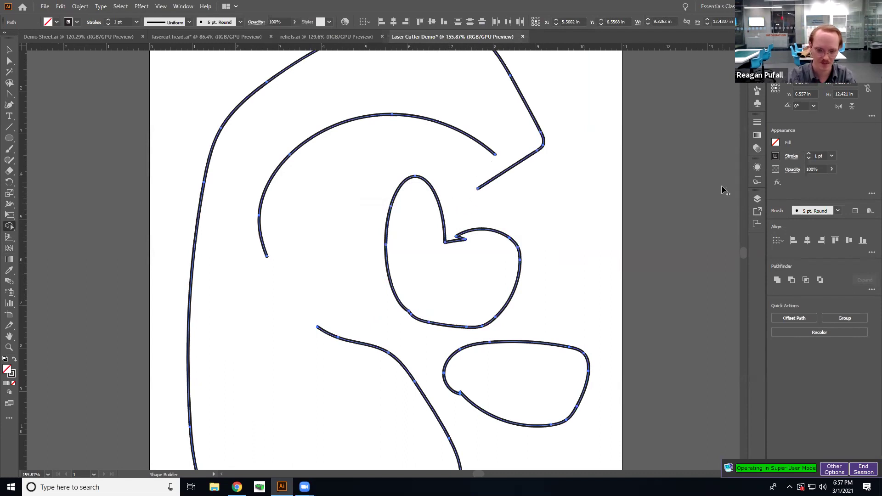
pyautogui.press('Delete')
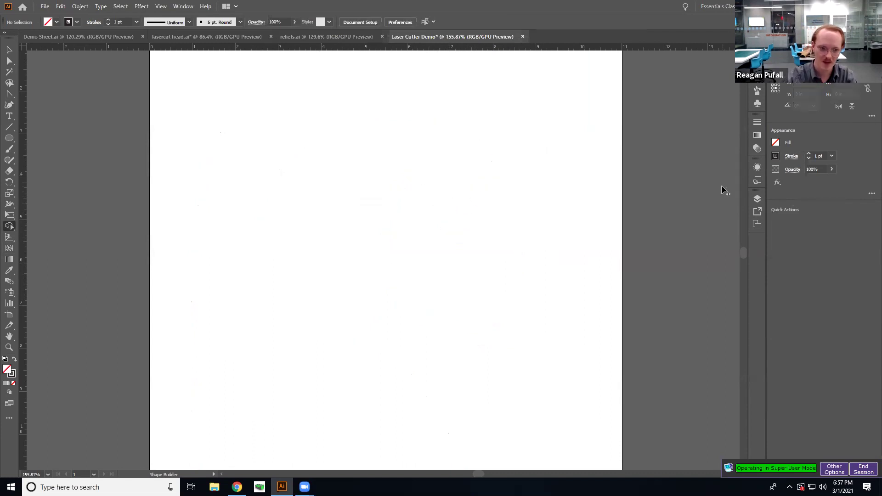
# - Draw three upright ellipses in a row and a wider ellipse about 3.43 by 2.95 in below them
pyautogui.click(14, 138)
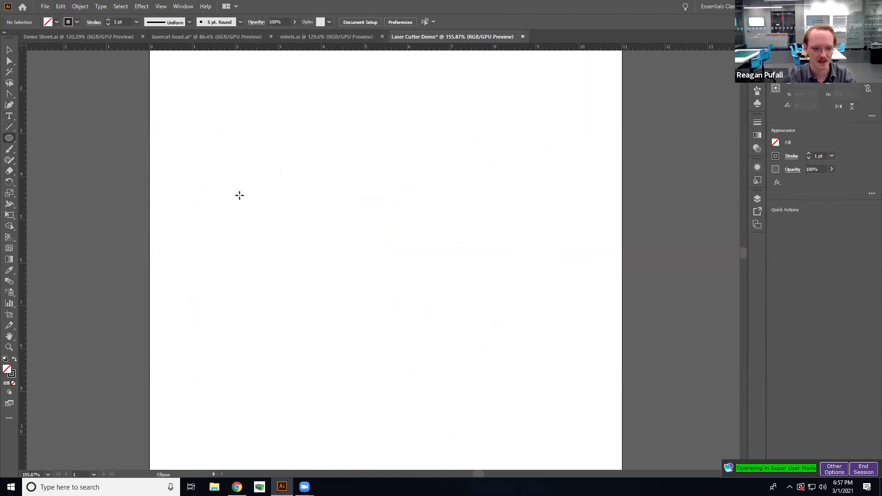
pyautogui.moveTo(186, 133); pyautogui.dragTo(269, 241)
pyautogui.moveTo(299, 146); pyautogui.dragTo(373, 269)
pyautogui.moveTo(395, 128); pyautogui.dragTo(508, 266)
pyautogui.moveTo(224, 292); pyautogui.dragTo(373, 419)
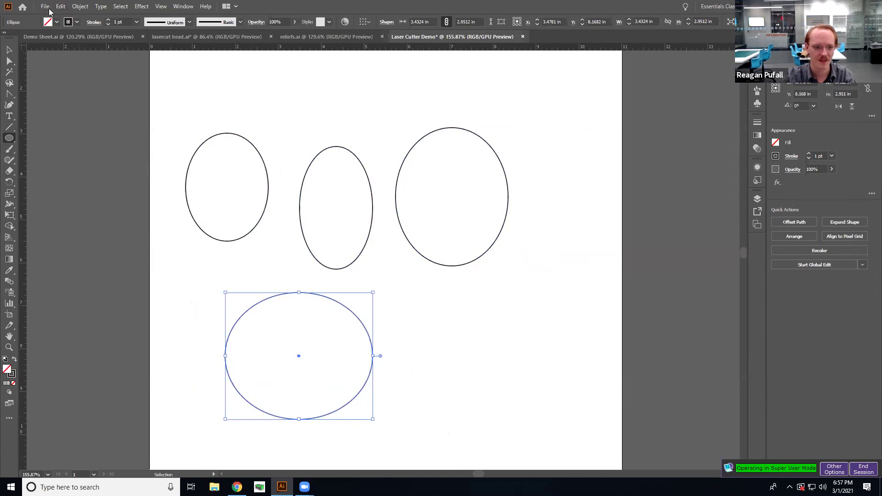
# - Fill the wide lower ellipse with medium gray and the rightmost upright ellipse with dark gray
pyautogui.click(10, 51)
pyautogui.click(57, 22)
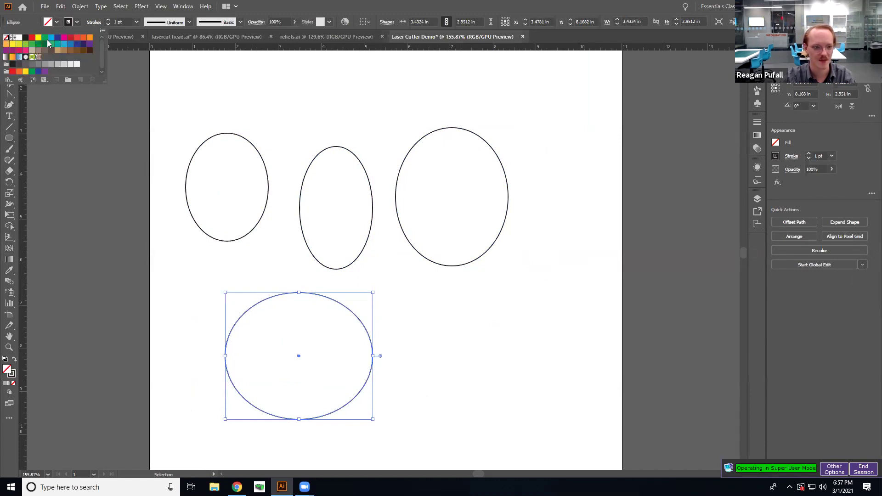
pyautogui.click(45, 64)
pyautogui.click(396, 200)
pyautogui.click(57, 22)
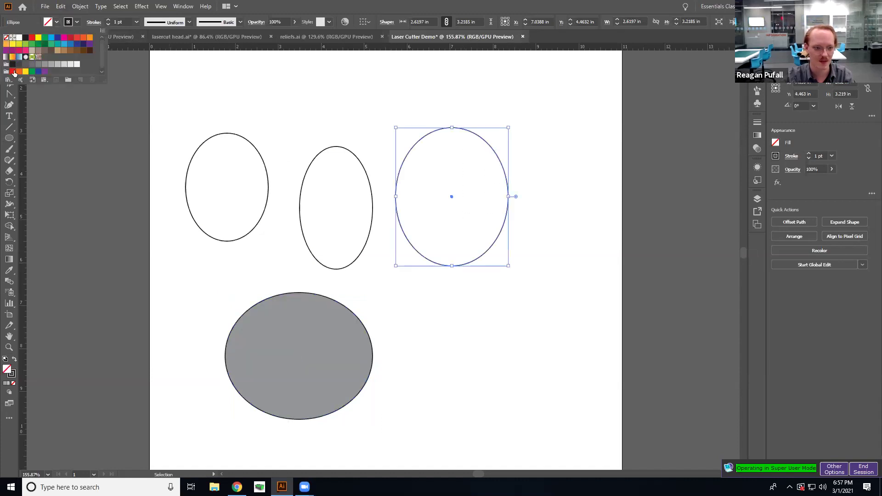
pyautogui.click(19, 67)
pyautogui.click(373, 114)
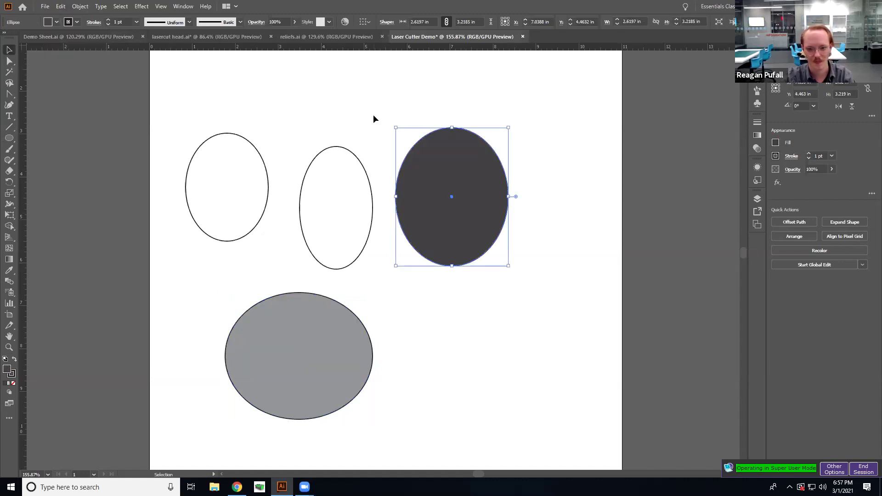
# - Enter isolation mode on the medium gray ellipse and exit back to the whole artwork
pyautogui.click(294, 367)
pyautogui.doubleClick(294, 371)
pyautogui.click(552, 382)
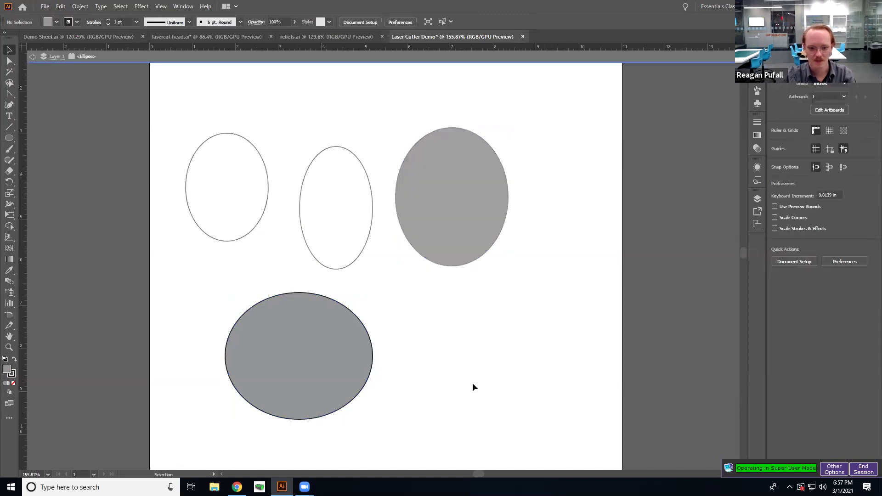
pyautogui.click(32, 56)
pyautogui.click(29, 59)
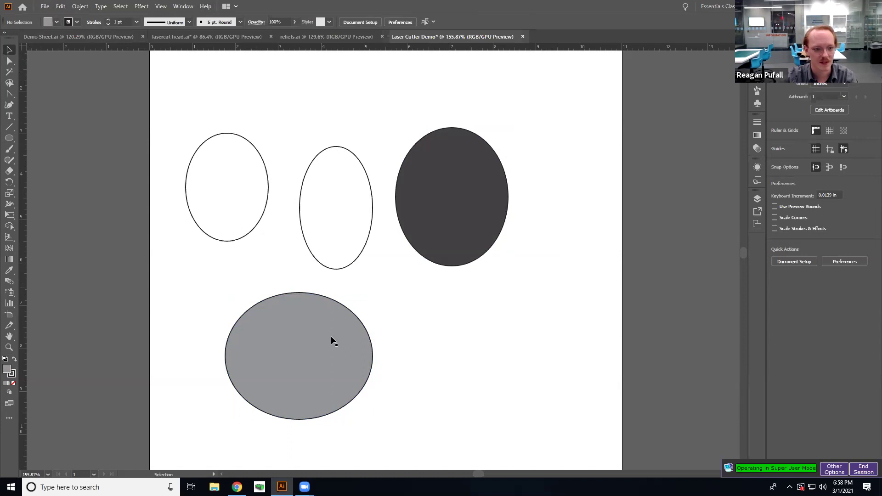
# - Move the medium gray ellipse beside the dark gray one, across the artboard's right edge, and try selecting the middle unfilled ellipse by its interior
pyautogui.moveTo(312, 368); pyautogui.dragTo(594, 200)
pyautogui.click(350, 228)
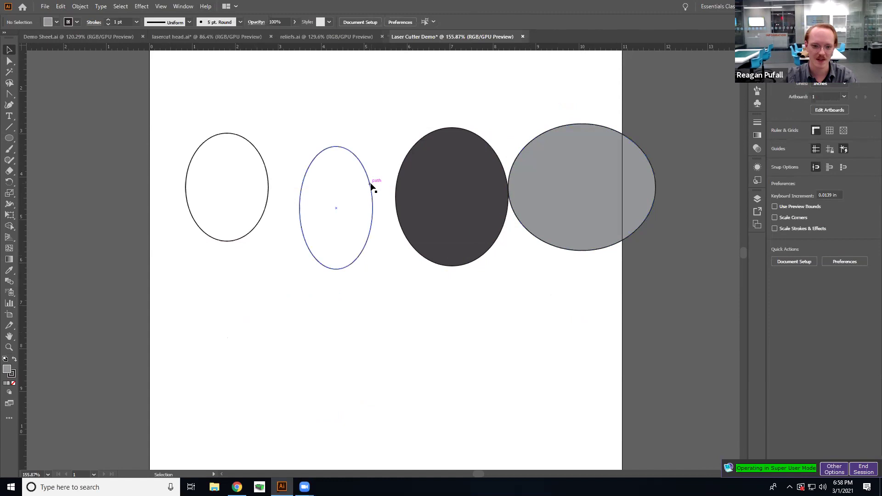
# - Move the second unfilled ellipse, the dark gray ellipse and the medium gray ellipse closer together so all four fit within the artboard
pyautogui.moveTo(370, 185); pyautogui.dragTo(346, 165)
pyautogui.moveTo(445, 191); pyautogui.dragTo(405, 172)
pyautogui.moveTo(554, 179); pyautogui.dragTo(522, 185)
pyautogui.click(197, 181)
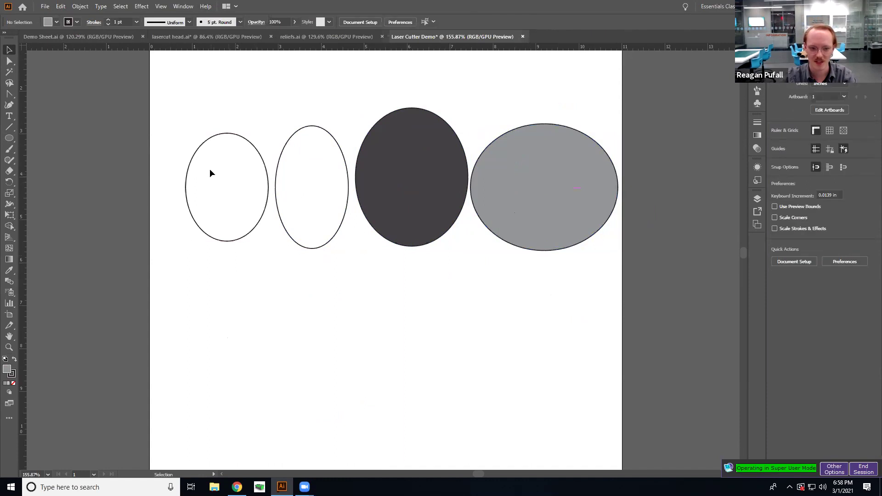
# - Select the leftmost unfilled ellipse and look through the available stroke color swatches
pyautogui.click(241, 137)
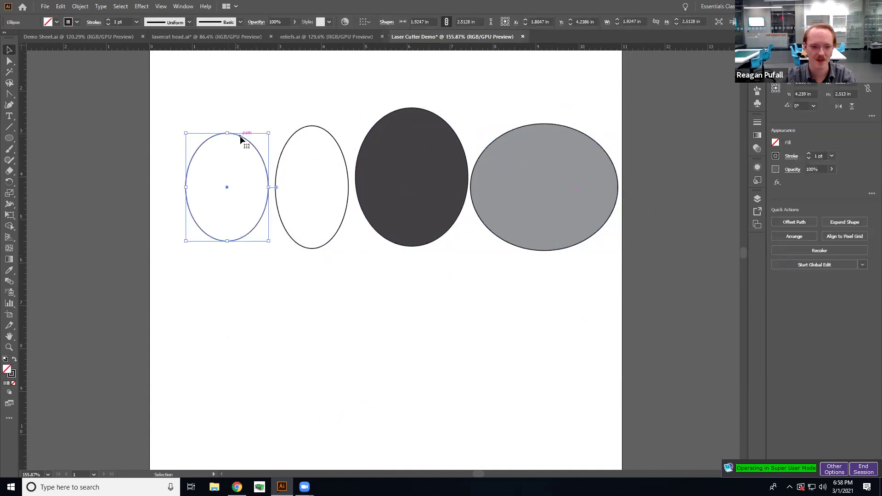
pyautogui.click(67, 23)
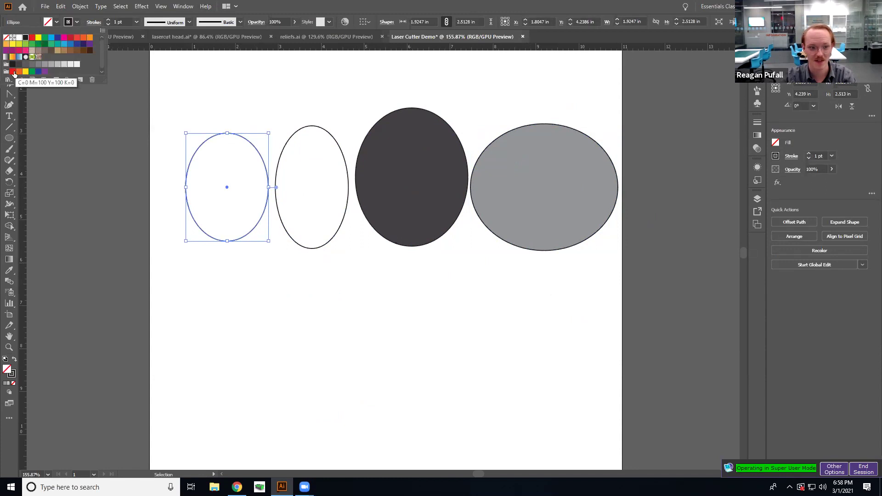
pyautogui.scroll(-1, 14, 74)
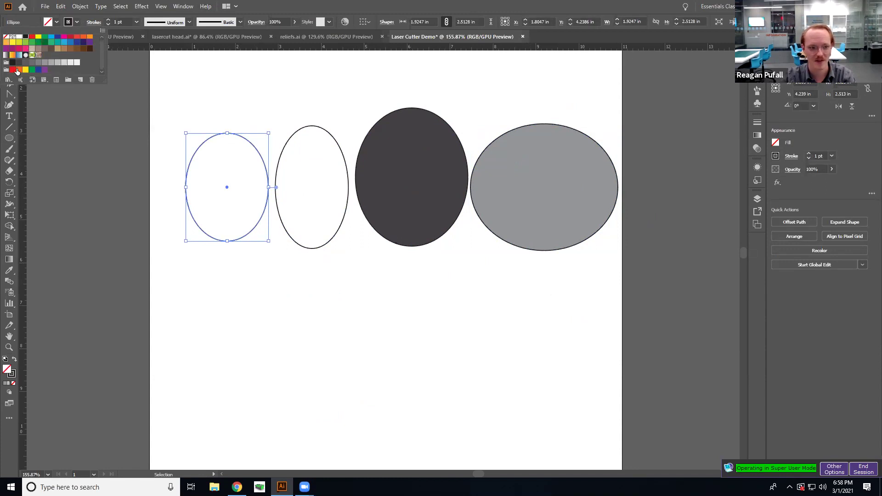
pyautogui.scroll(1, 49, 55)
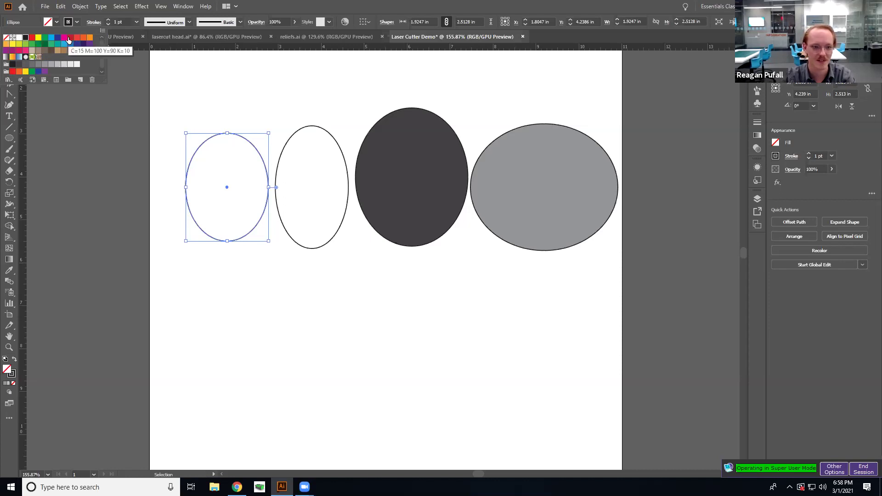
pyautogui.click(219, 198)
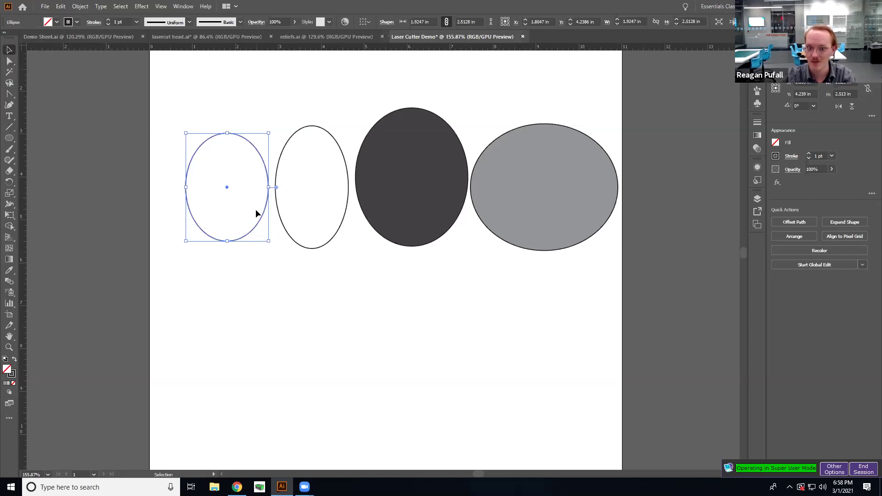
# - Switch the color sliders to RGB and set the leftmost ellipse's stroke to pure red, R 255, G 0, B 0
pyautogui.doubleClick(6, 369)
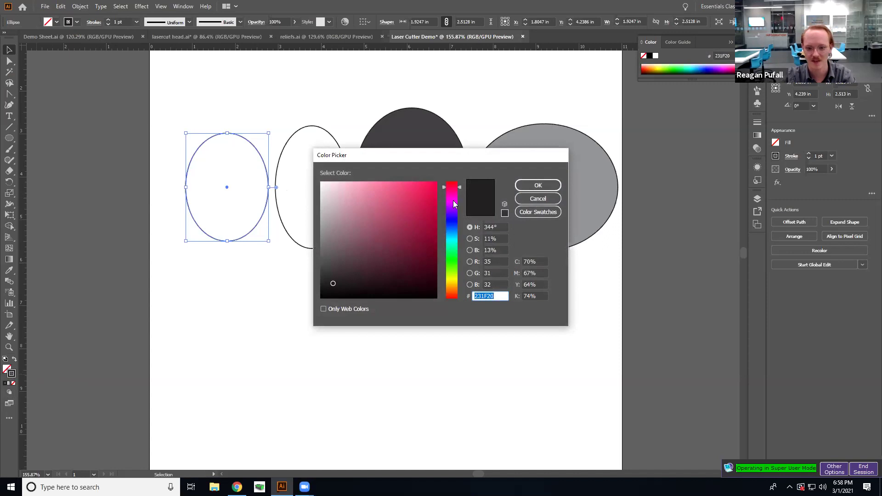
pyautogui.click(538, 198)
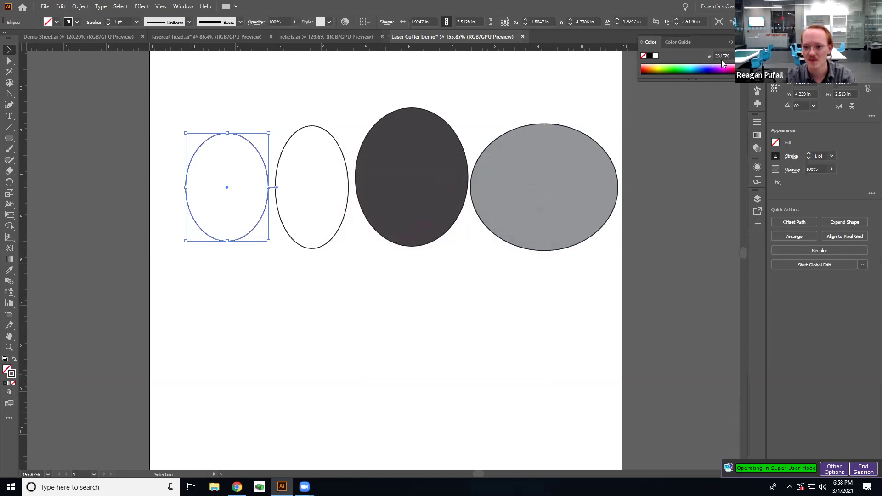
pyautogui.rightClick(744, 68)
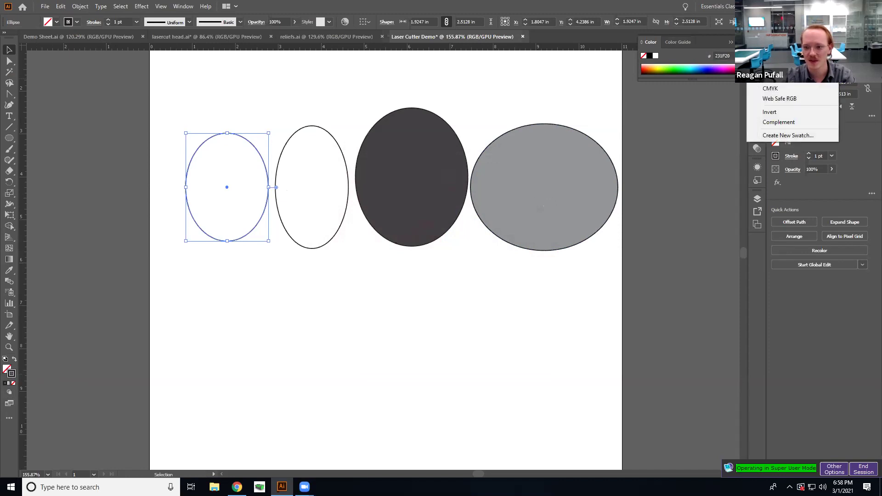
pyautogui.click(766, 68)
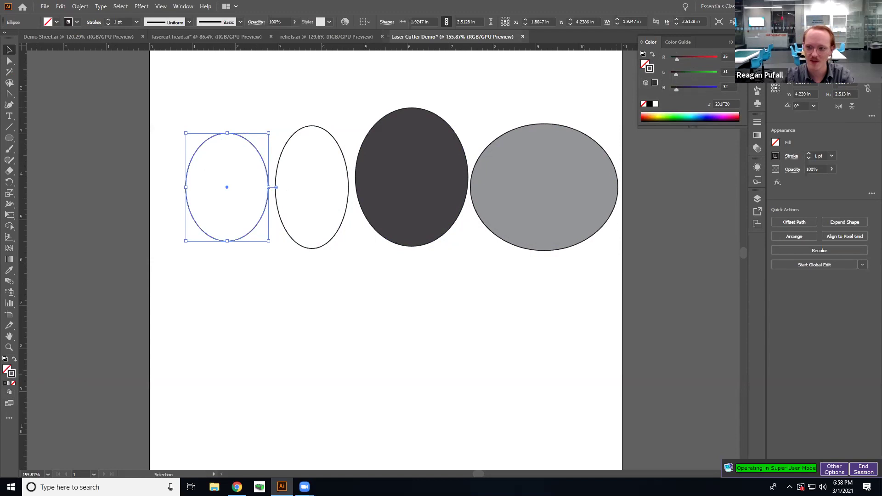
pyautogui.click(725, 71)
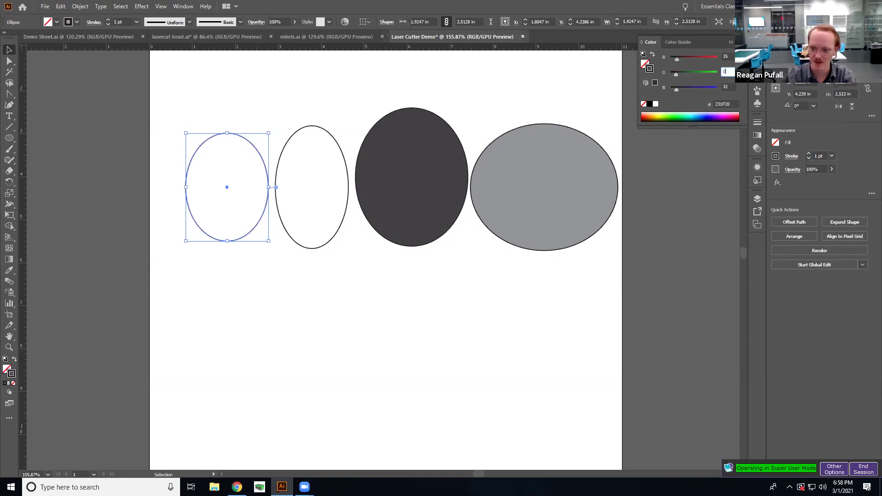
pyautogui.write('0')
pyautogui.click(725, 87)
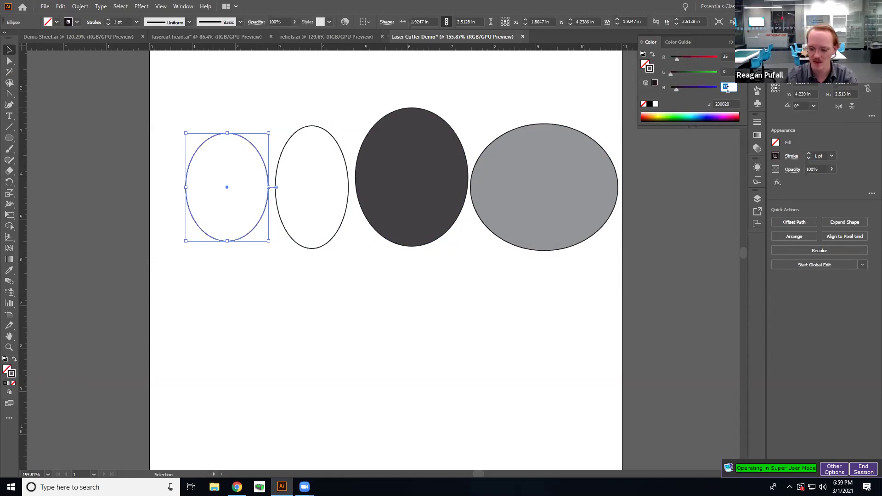
pyautogui.moveTo(678, 61); pyautogui.dragTo(732, 66)
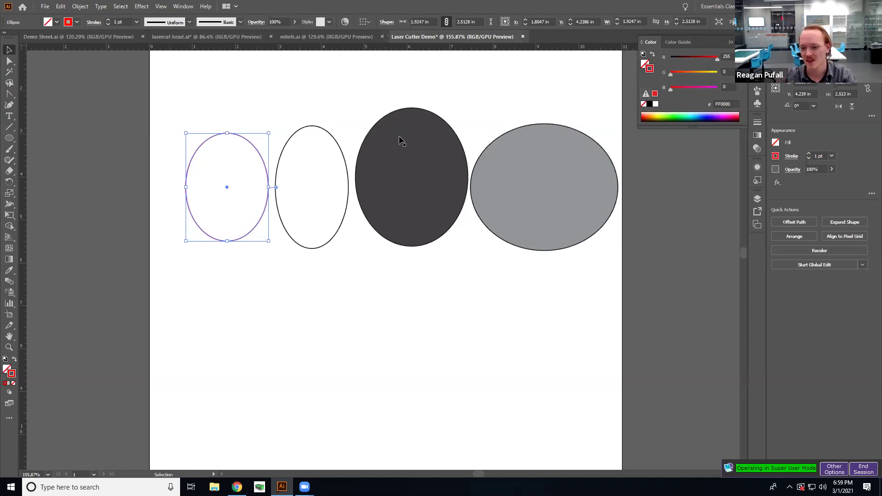
pyautogui.click(244, 92)
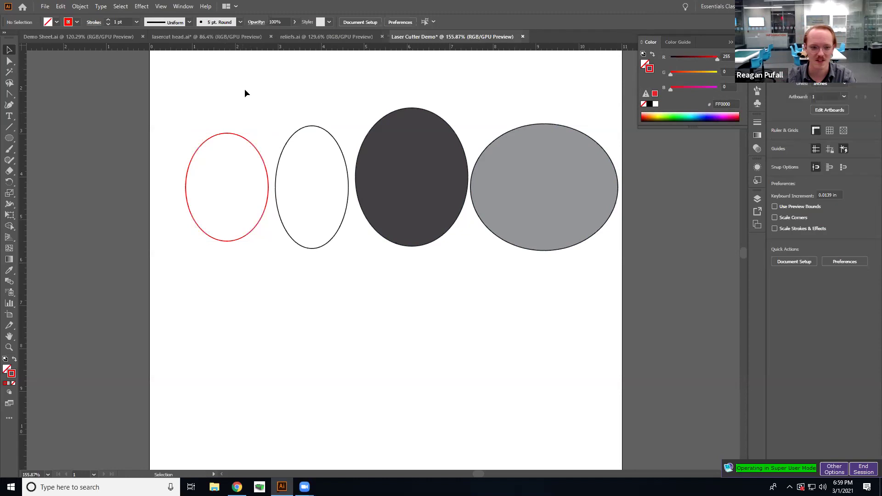
# - Set the red leftmost ellipse's stroke weight to 0.01 pt and deselect it
pyautogui.click(242, 140)
pyautogui.click(117, 22)
pyautogui.write('.0')
pyautogui.press('Return')
pyautogui.click(236, 165)
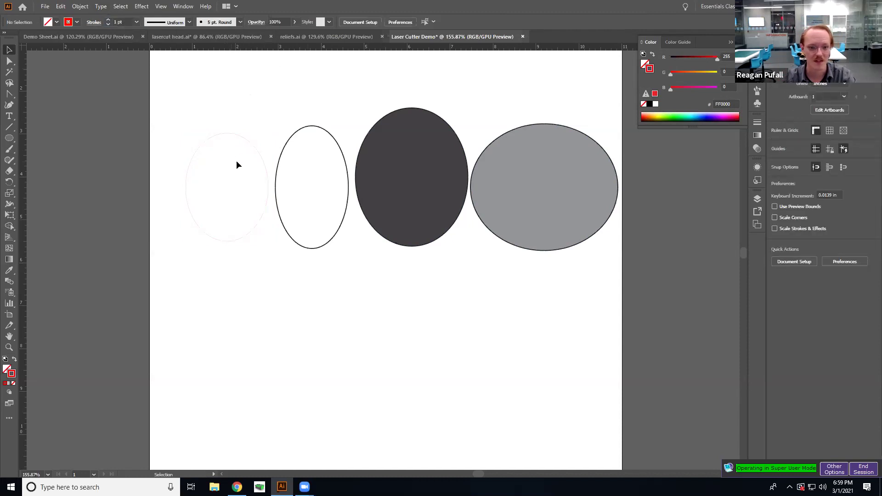
pyautogui.click(254, 143)
pyautogui.click(289, 108)
# - Set the second unfilled ellipse's stroke to pure green with RGB values R 0, G 255, B 0
pyautogui.click(333, 133)
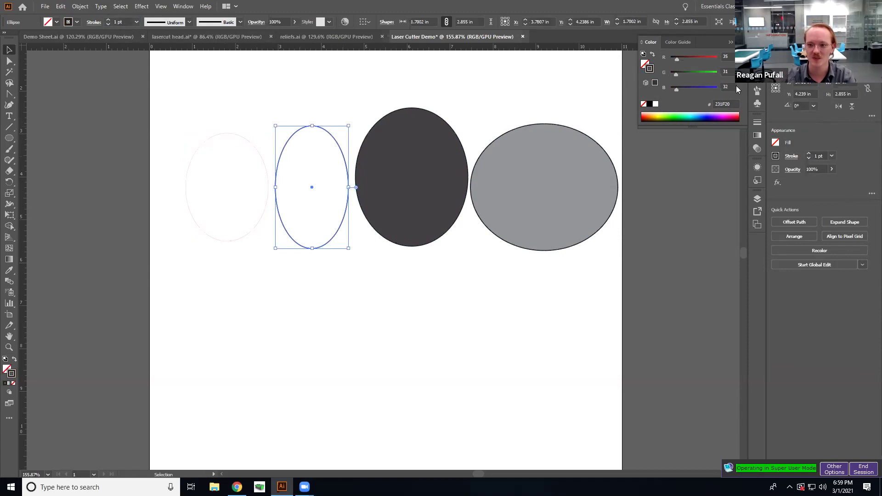
pyautogui.click(726, 56)
pyautogui.write('0')
pyautogui.click(728, 72)
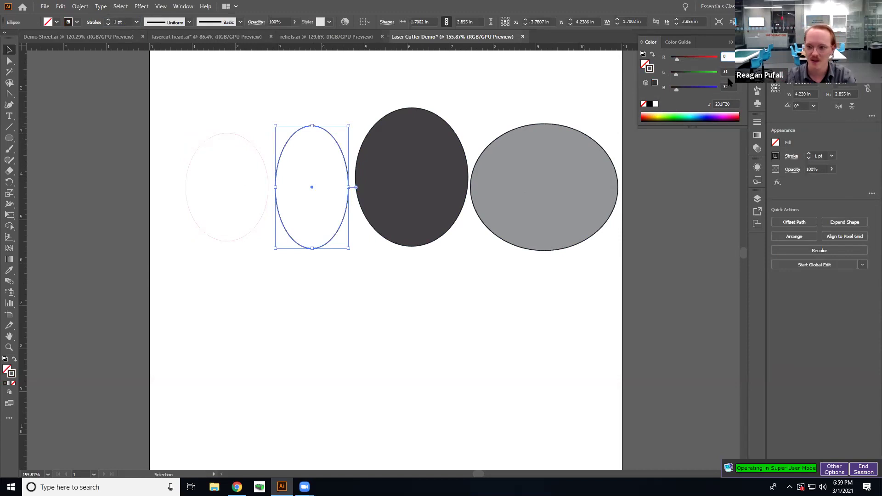
pyautogui.write('255')
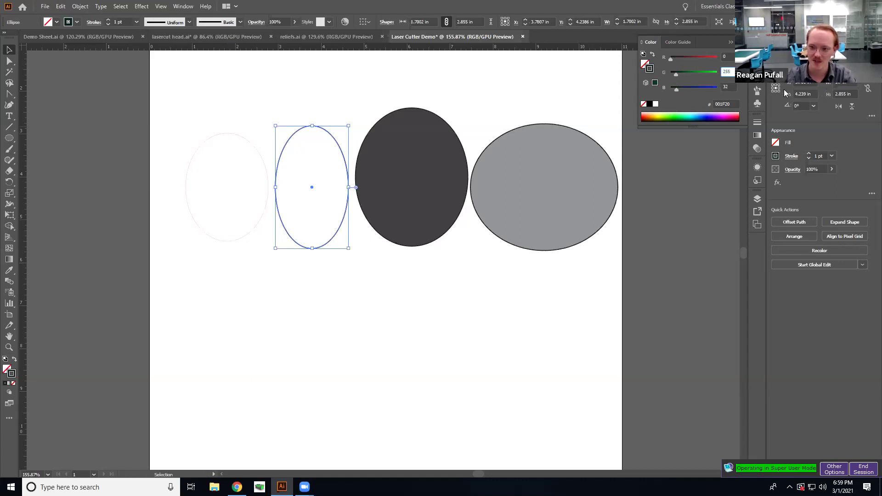
pyautogui.click(725, 86)
pyautogui.write('0')
pyautogui.press('Return')
pyautogui.click(531, 340)
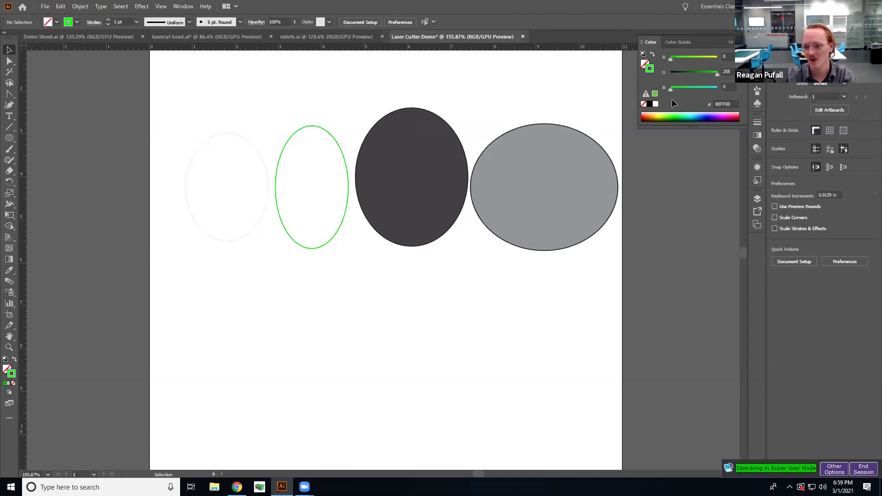
# - Set the green ellipse's stroke weight to 0.01 pt and deselect it
pyautogui.click(305, 128)
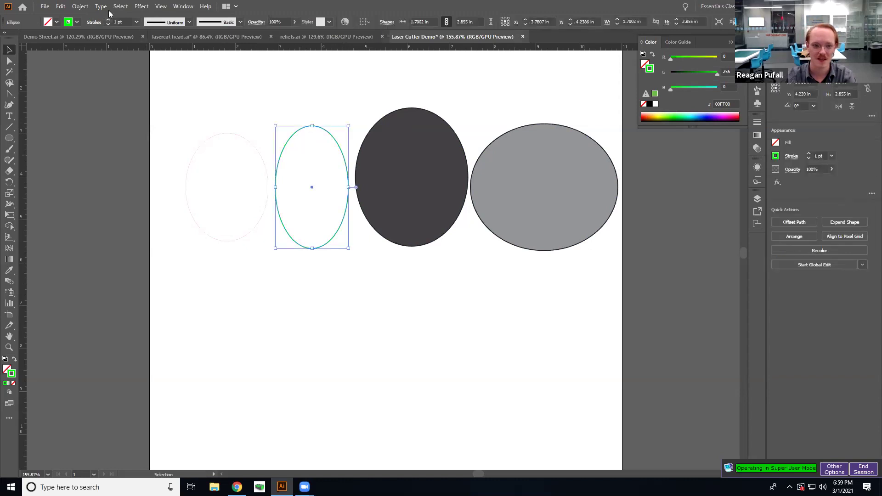
pyautogui.write('0')
pyautogui.press('Return')
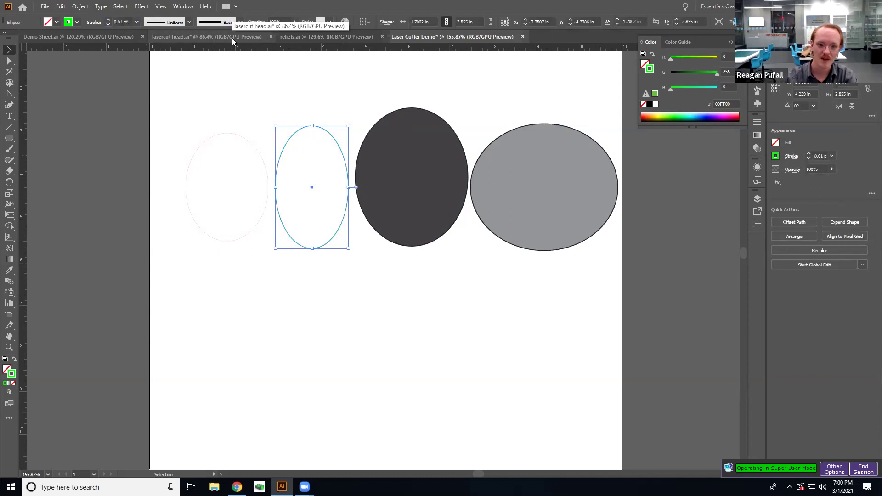
pyautogui.click(313, 278)
# - Rasterize the dark gray ellipse in RGB at High (300 ppi) with a transparent background and Art Optimized (Supersampling) anti-aliasing
pyautogui.click(412, 215)
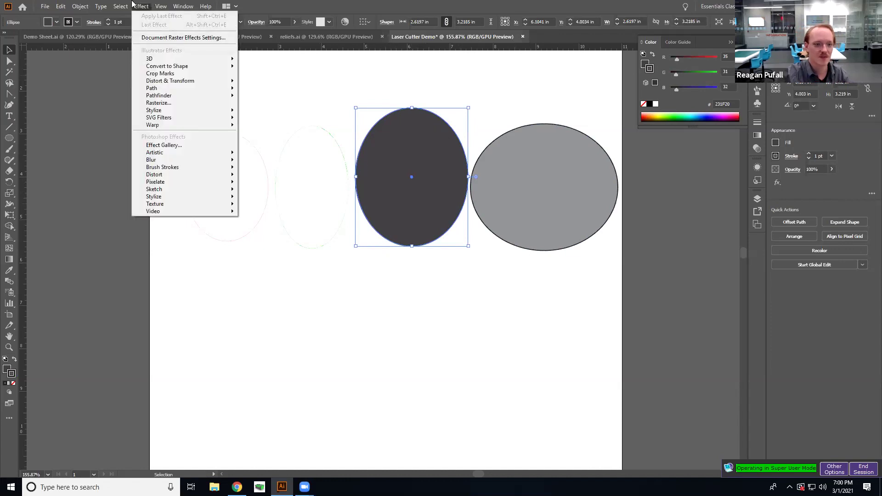
pyautogui.moveTo(80, 6)
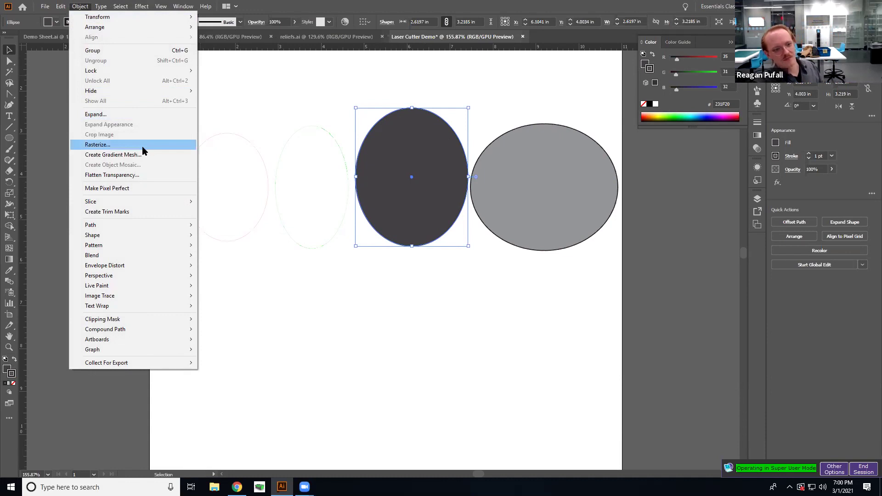
pyautogui.click(142, 146)
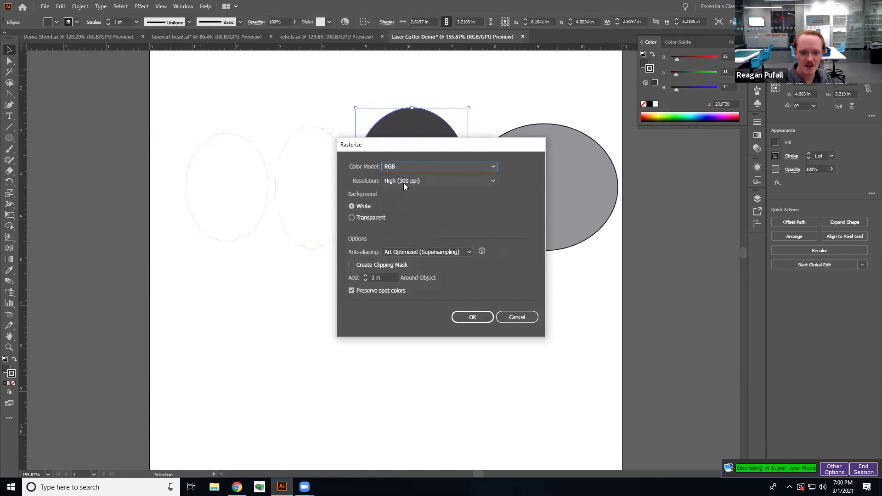
pyautogui.click(370, 217)
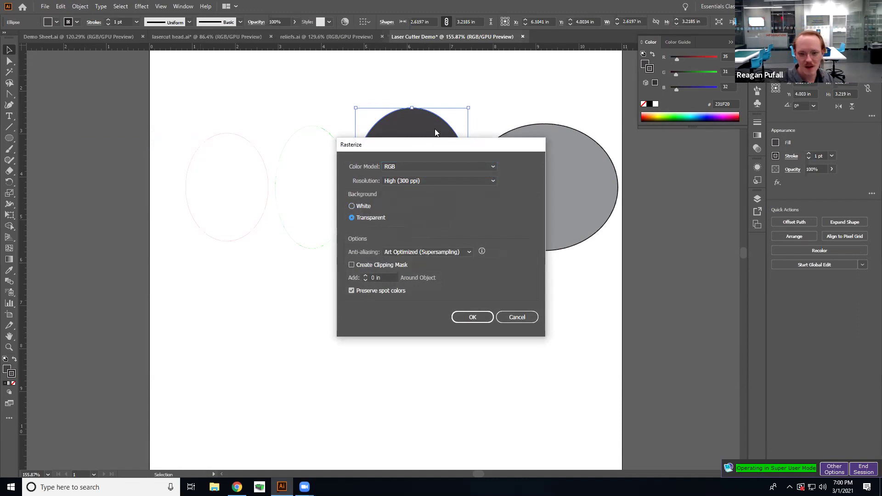
pyautogui.click(400, 252)
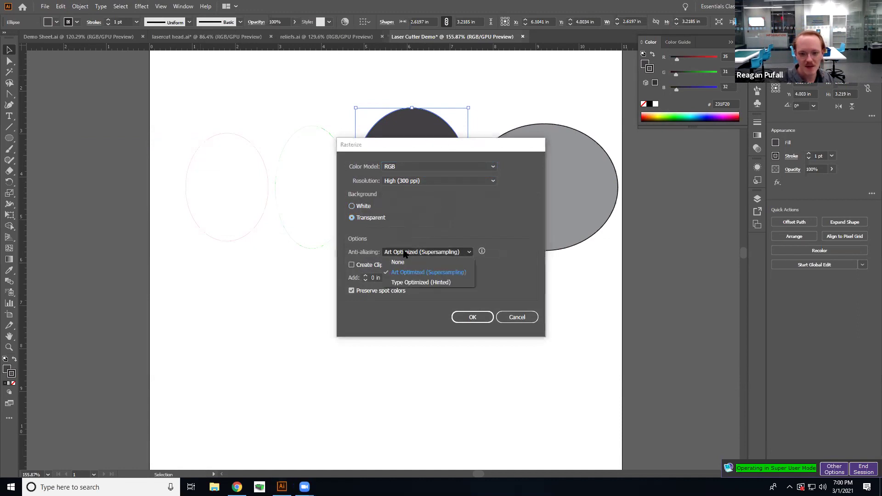
pyautogui.click(423, 272)
pyautogui.click(488, 317)
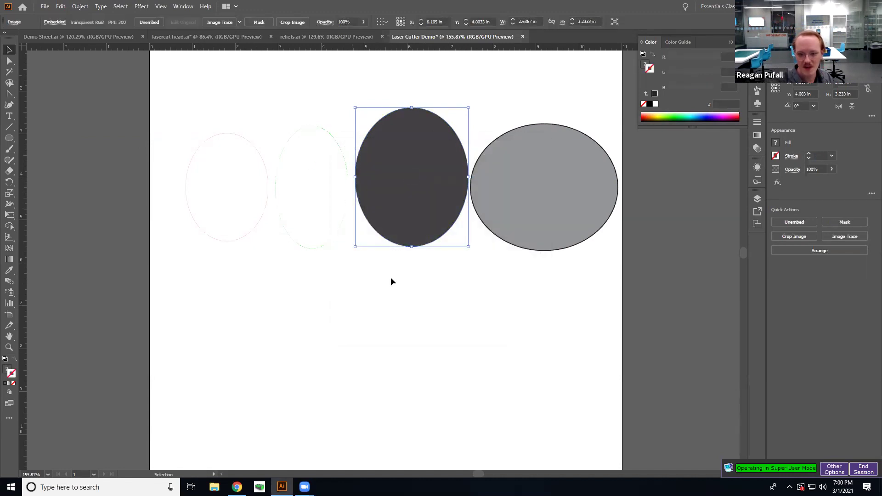
# - Nudge the rasterized dark gray ellipse slightly right, to X 6.1126 in, beside the medium gray ellipse
pyautogui.click(536, 200)
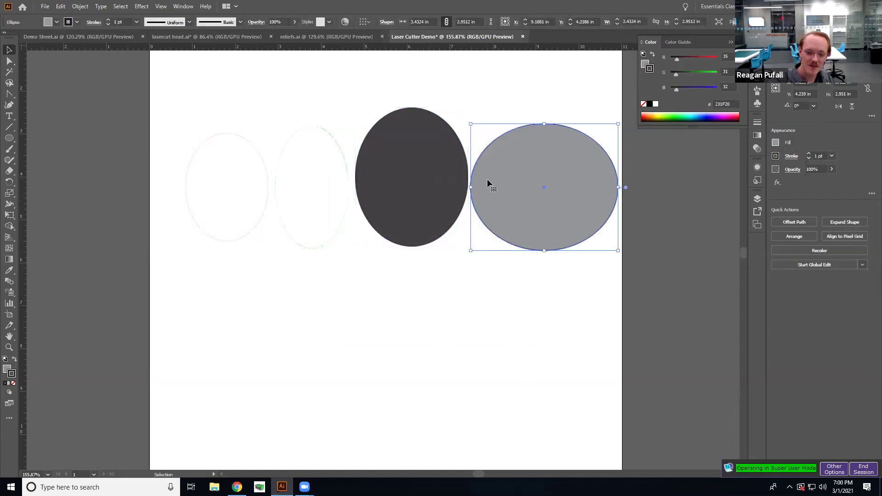
pyautogui.keyDown('shift'); pyautogui.click(442, 183); pyautogui.keyUp('shift')
pyautogui.click(469, 171)
pyautogui.click(463, 174)
pyautogui.click(516, 172)
pyautogui.click(469, 169)
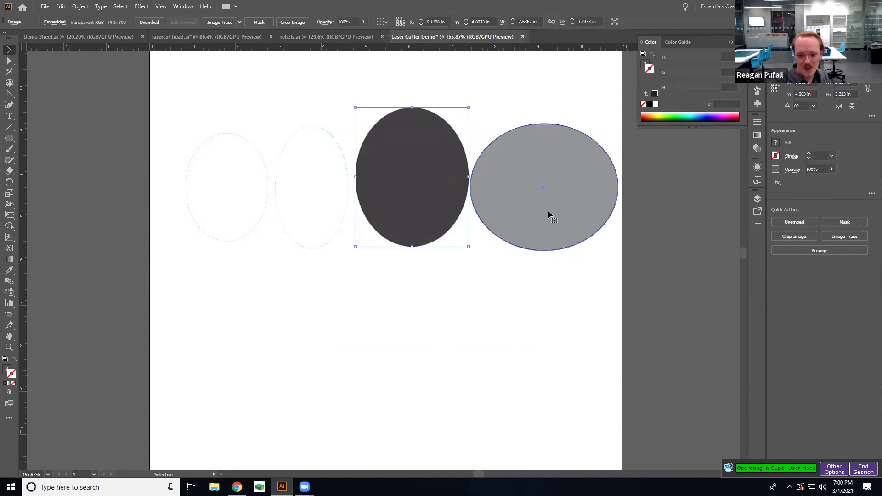
# - Rasterize the medium gray ellipse in RGB at High (300 ppi) with a transparent background, keeping Art Optimized anti-aliasing, and deselect it
pyautogui.click(547, 211)
pyautogui.click(60, 6)
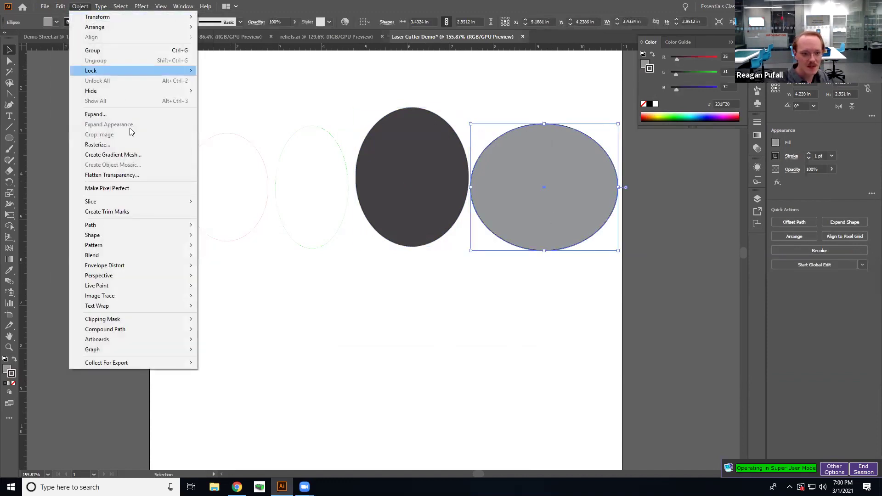
pyautogui.click(105, 144)
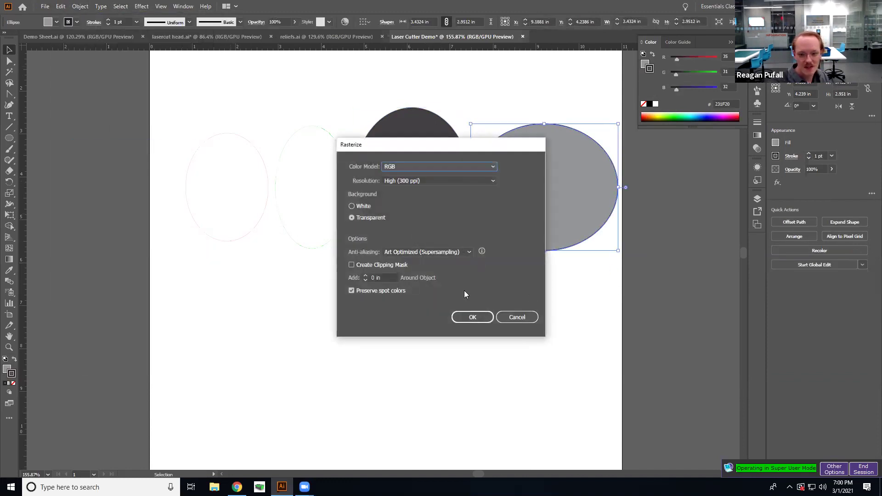
pyautogui.click(485, 316)
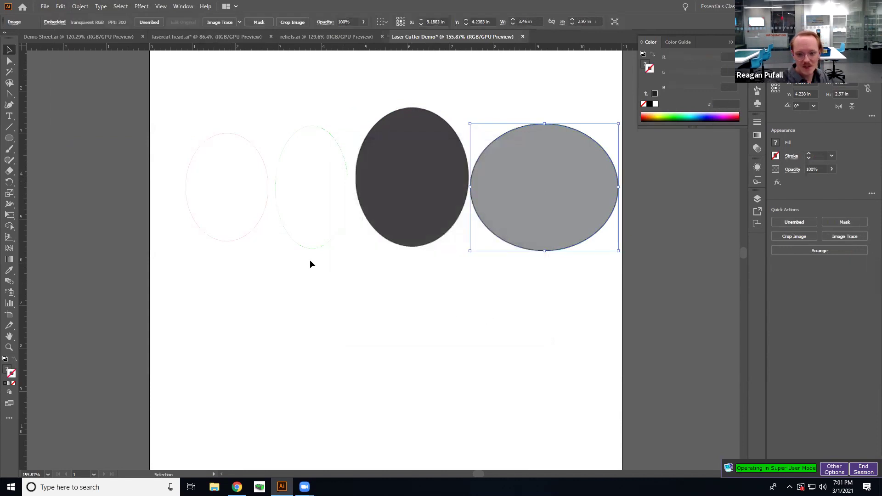
pyautogui.click(557, 311)
# - Select the red outlined, green outlined and rasterized dark gray ellipses in turn to compare their properties
pyautogui.click(215, 142)
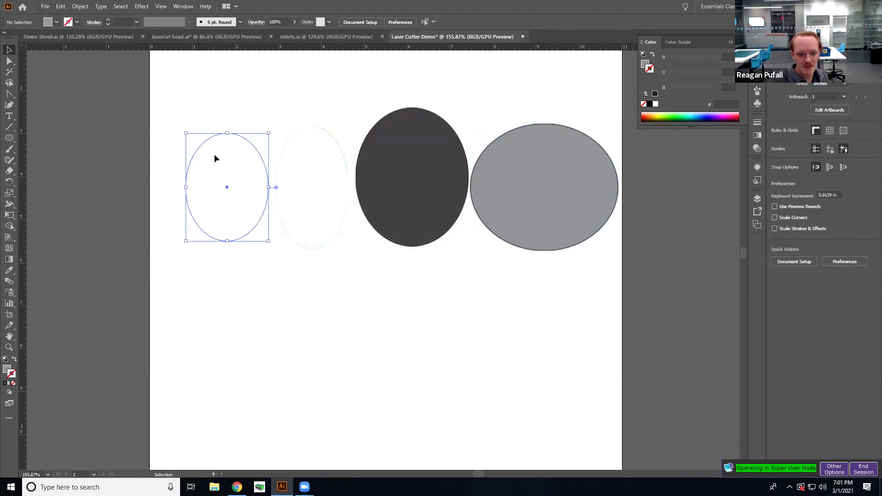
pyautogui.click(314, 184)
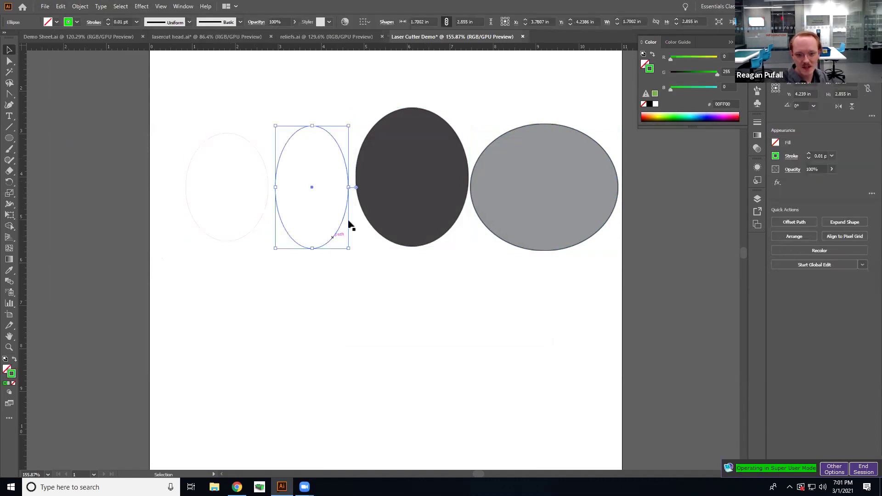
pyautogui.click(409, 156)
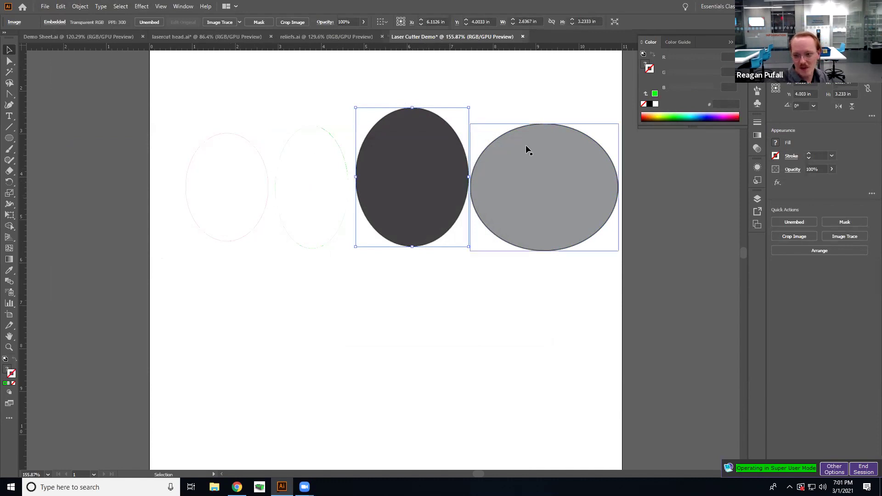
# - Select the rasterized medium gray ellipse to inspect its image properties, and deselect it
pyautogui.click(501, 206)
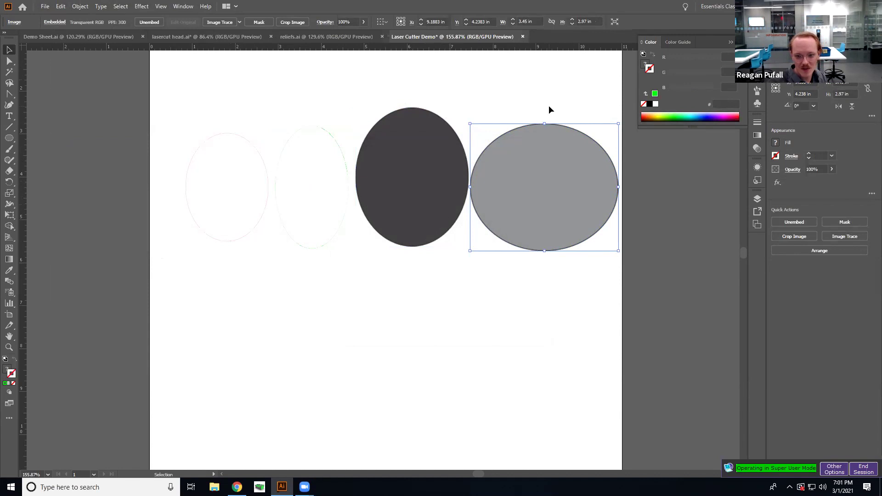
pyautogui.click(522, 86)
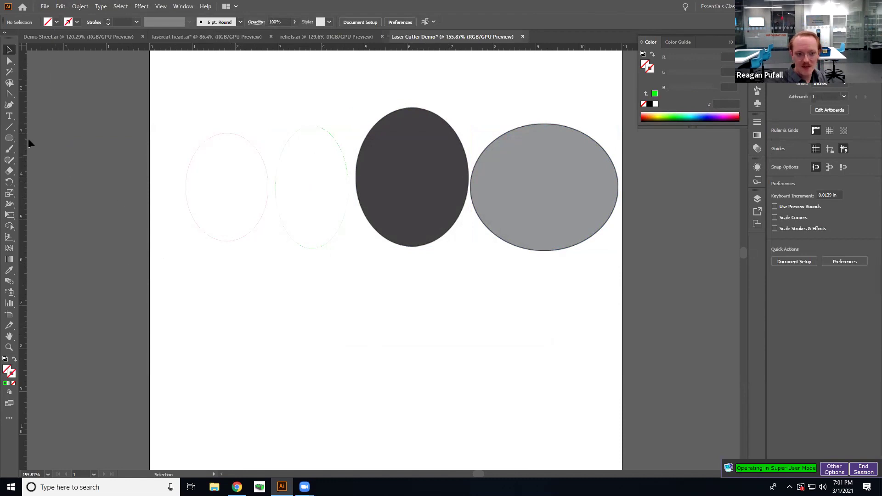
# - Activate the Type tool and display the complete character formatting options, placed beside the artboard's right edge
pyautogui.click(10, 117)
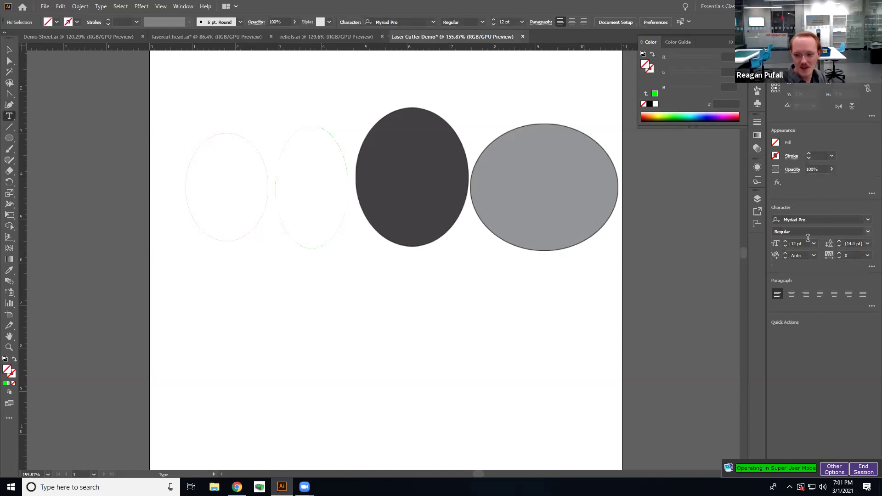
pyautogui.click(183, 7)
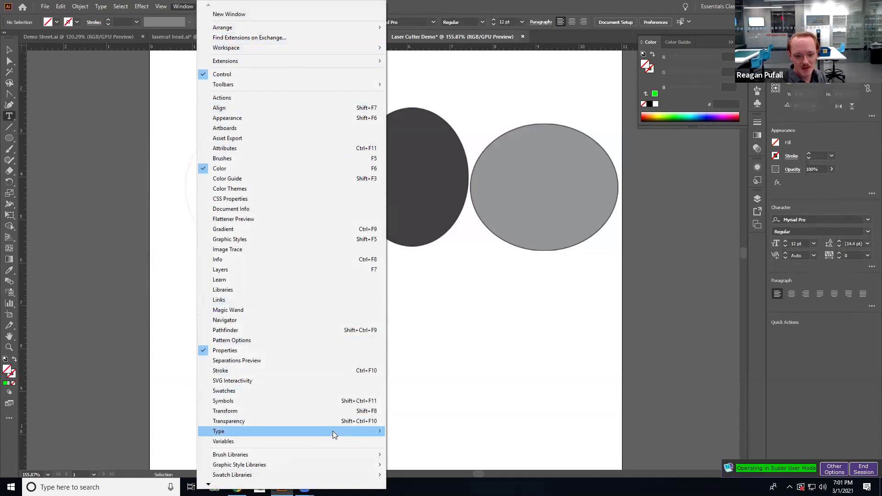
pyautogui.moveTo(382, 434)
pyautogui.click(452, 370)
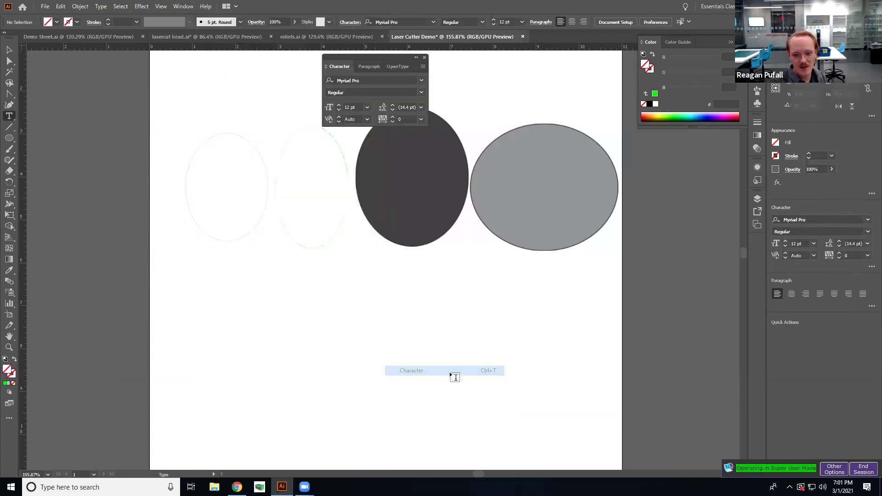
pyautogui.moveTo(354, 58); pyautogui.dragTo(674, 297)
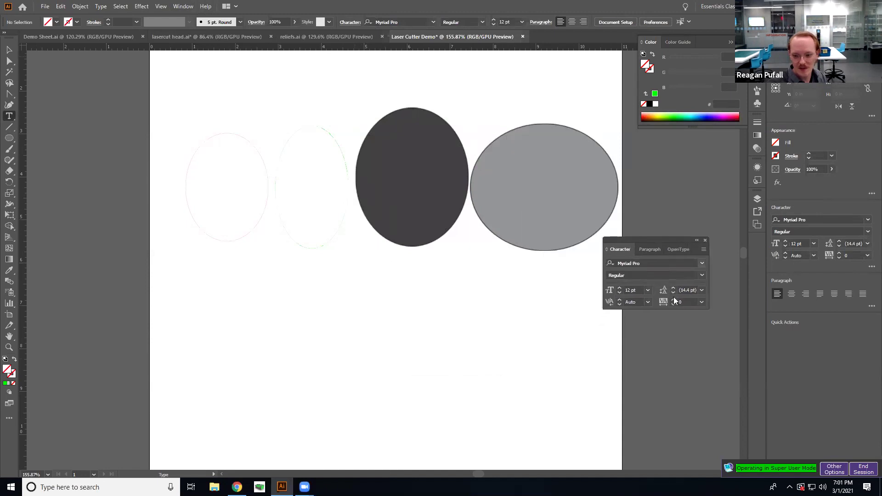
pyautogui.click(703, 250)
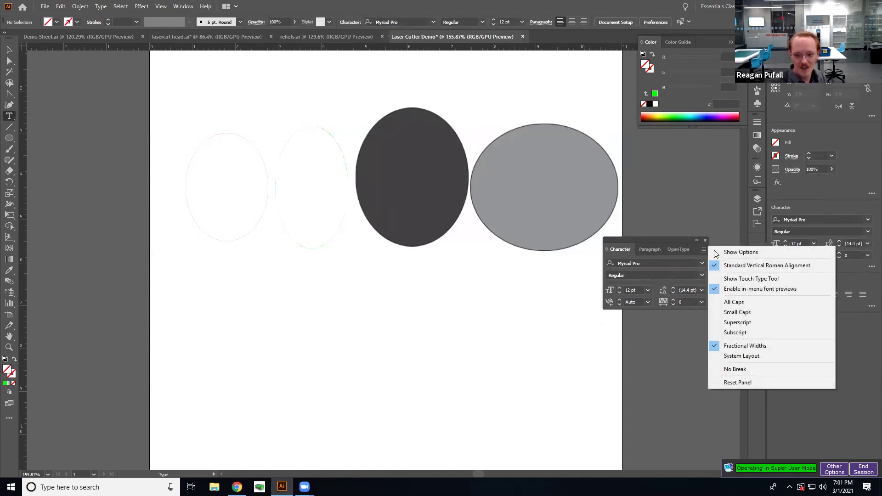
pyautogui.click(718, 252)
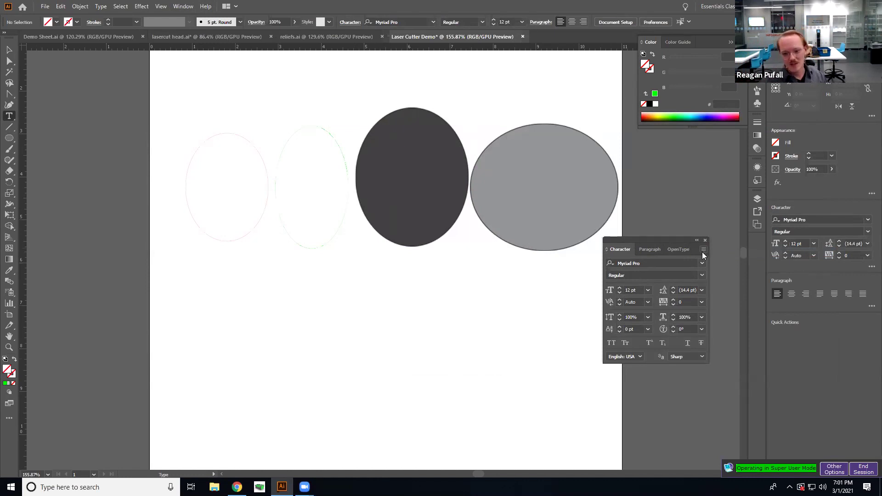
# - Set the font family for new text to Impact
pyautogui.click(628, 263)
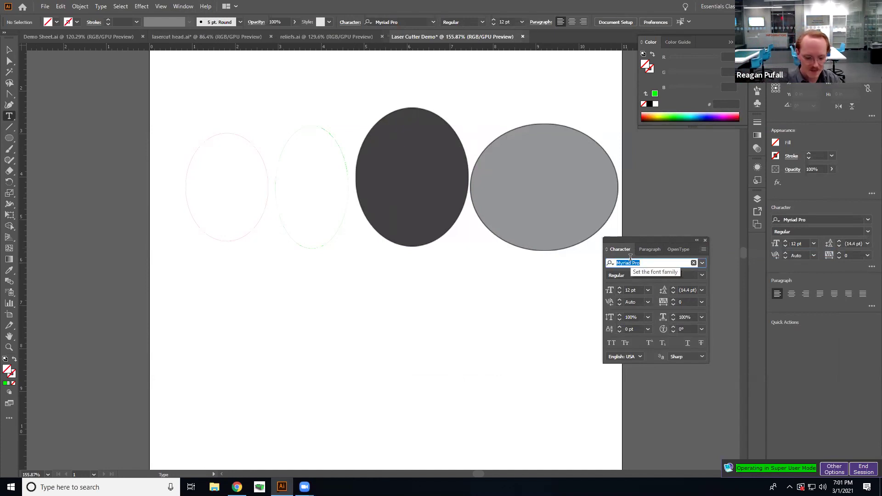
pyautogui.write('impac')
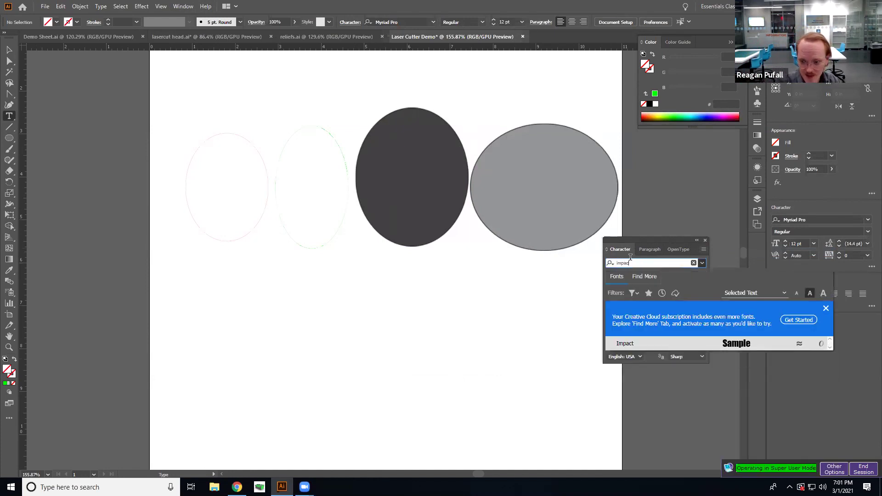
pyautogui.click(727, 343)
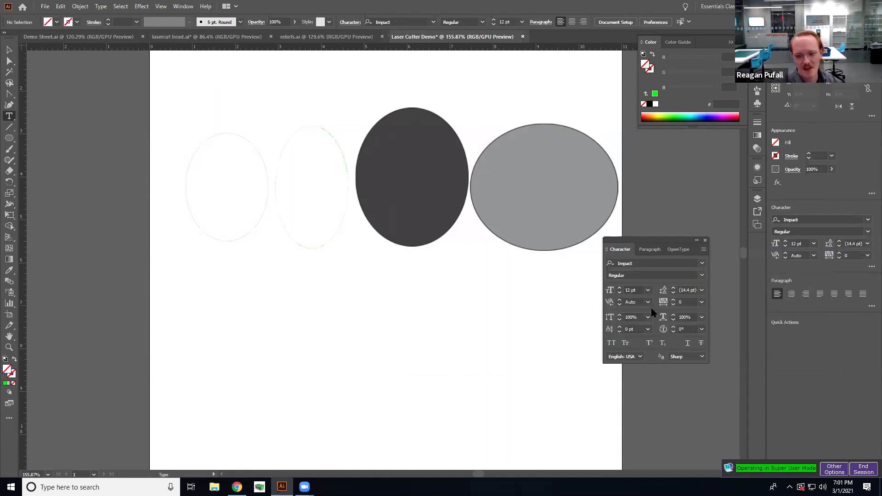
# - Add the word "Text" below the ellipses at 72 pt, deselect it, and move the character settings clear of the artwork
pyautogui.click(327, 324)
pyautogui.write('Text')
pyautogui.hotkey('ctrl', 'a')
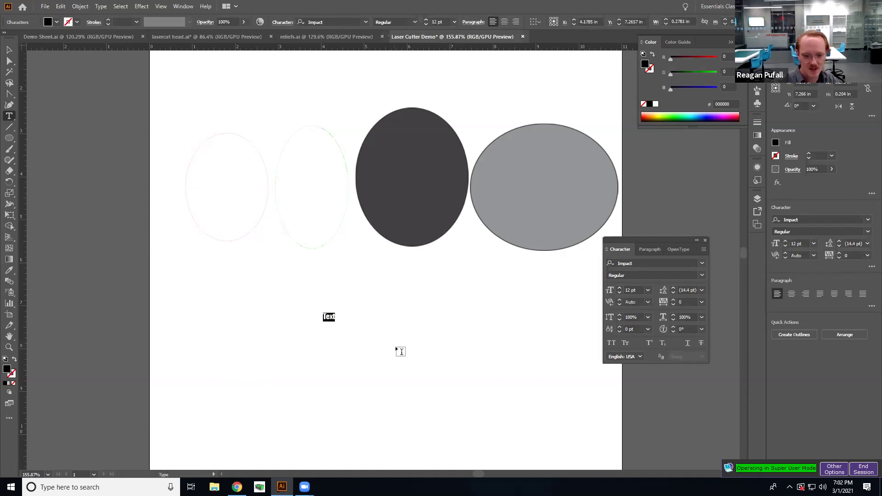
pyautogui.click(648, 289)
pyautogui.click(672, 453)
pyautogui.press('Escape')
pyautogui.click(469, 350)
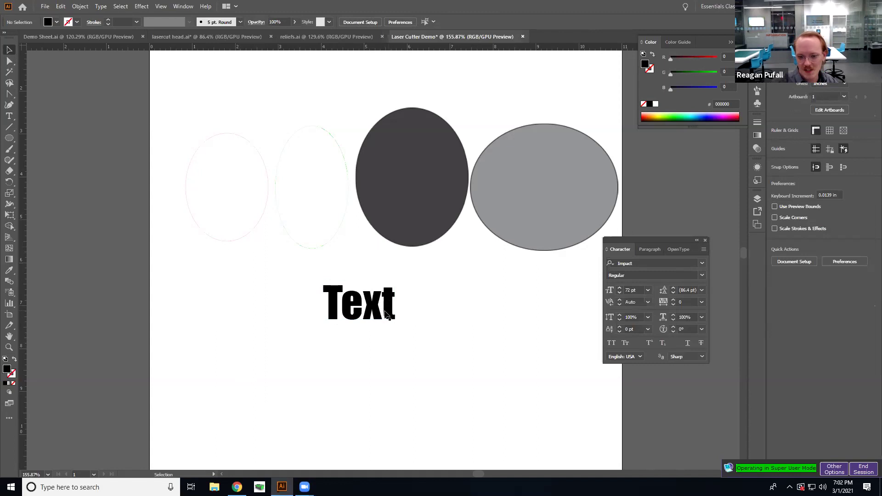
pyautogui.moveTo(655, 243); pyautogui.dragTo(681, 222)
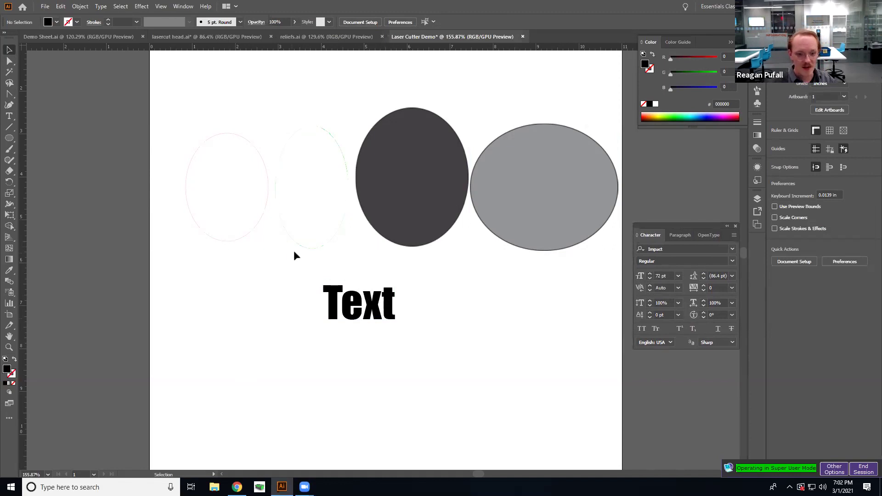
# - Select the red outlined, dark gray and medium gray ellipses in turn to compare vector and raster objects
pyautogui.click(248, 230)
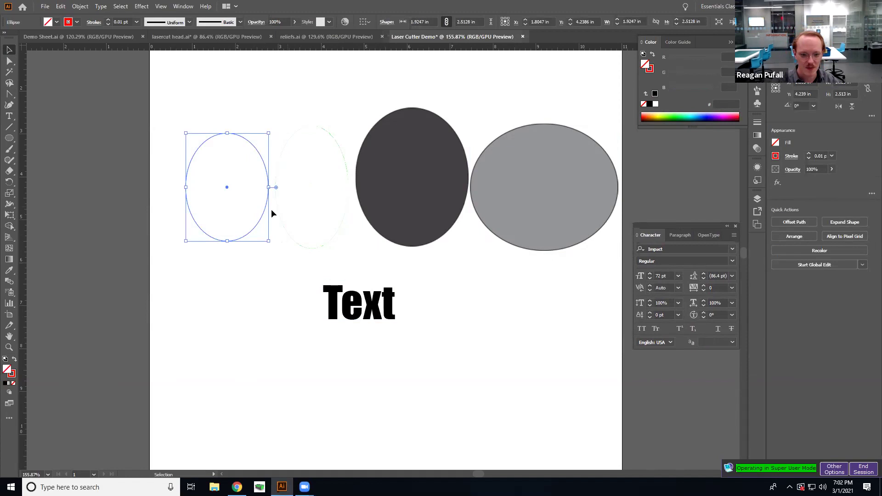
pyautogui.click(420, 232)
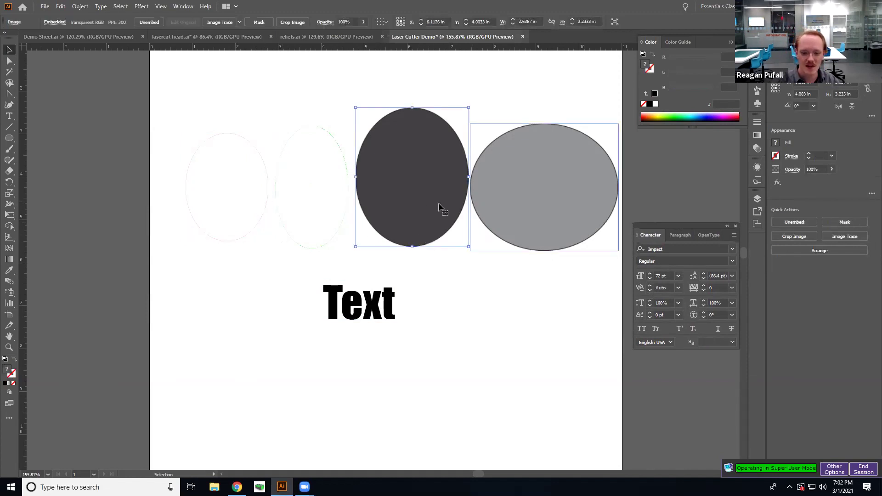
pyautogui.click(478, 191)
pyautogui.click(473, 202)
pyautogui.click(451, 291)
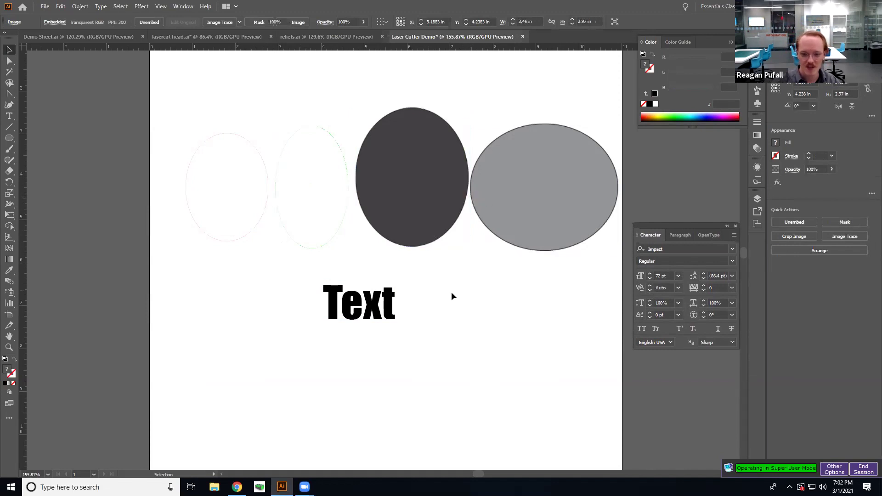
# - Shift the word "Text" up and left, and duplicate it horizontally to the right below the dark gray ellipse
pyautogui.moveTo(349, 321); pyautogui.dragTo(315, 289)
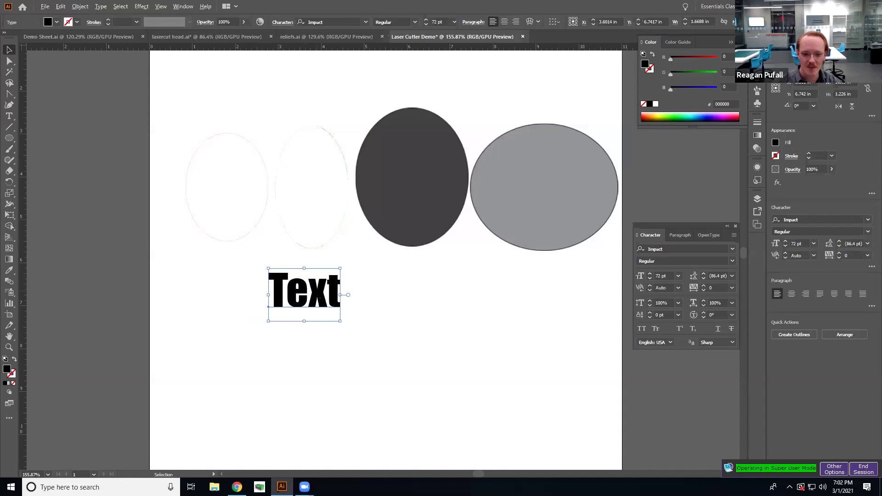
pyautogui.moveTo(322, 294); pyautogui.dragTo(443, 294)
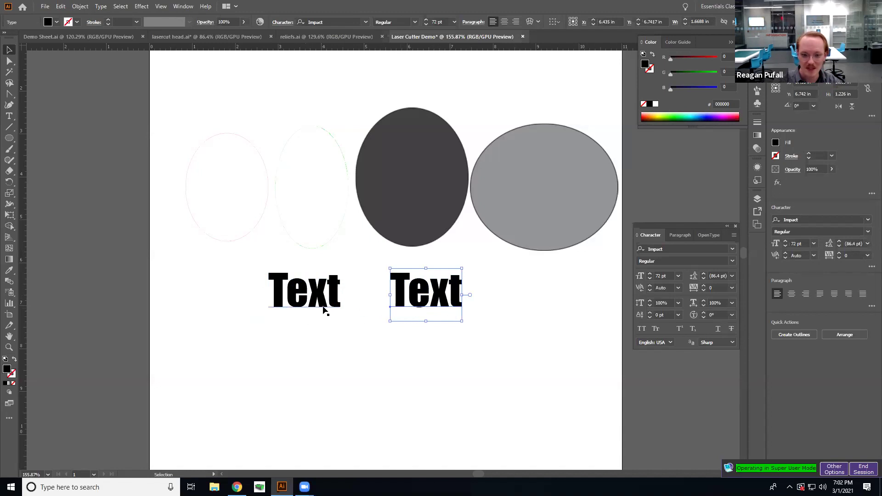
pyautogui.click(301, 327)
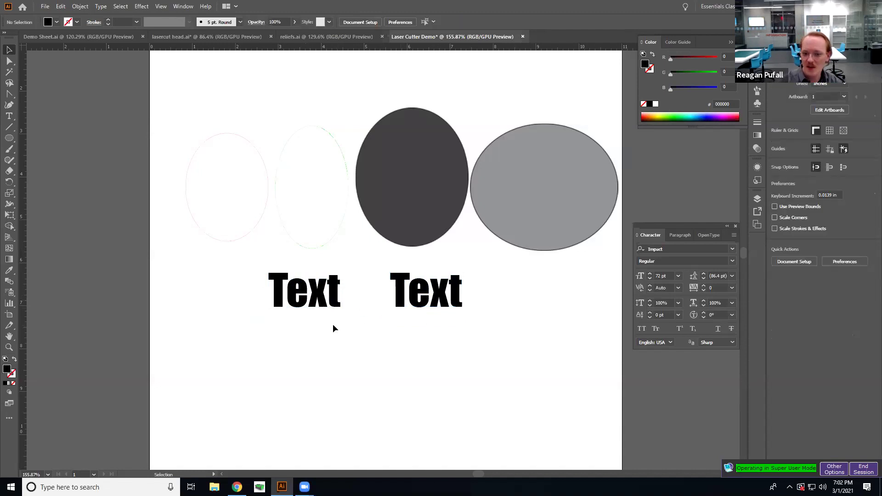
# - Try the duplicate text over the dark gray ellipse's lower edge, and move it back down just below the ellipse
pyautogui.moveTo(425, 294); pyautogui.dragTo(421, 248)
pyautogui.click(413, 339)
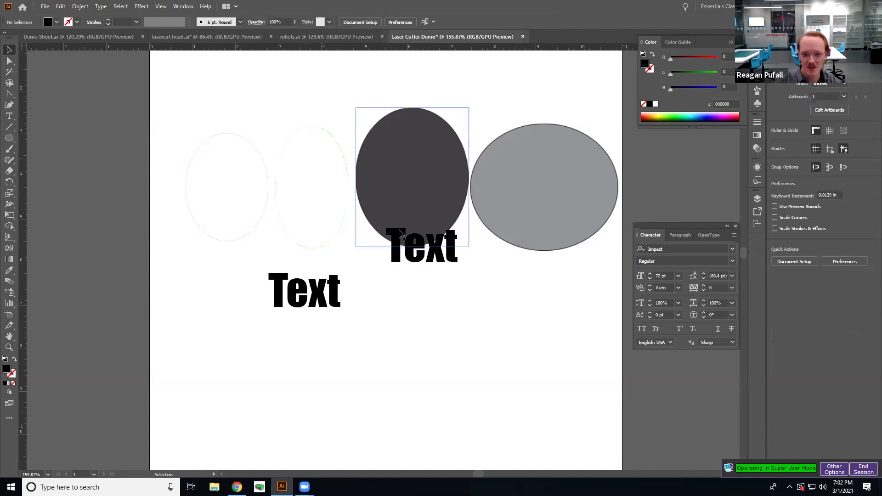
pyautogui.moveTo(411, 256)
pyautogui.mouseDown()
pyautogui.moveTo(410, 289)
pyautogui.moveTo(410, 252)
pyautogui.mouseUp()
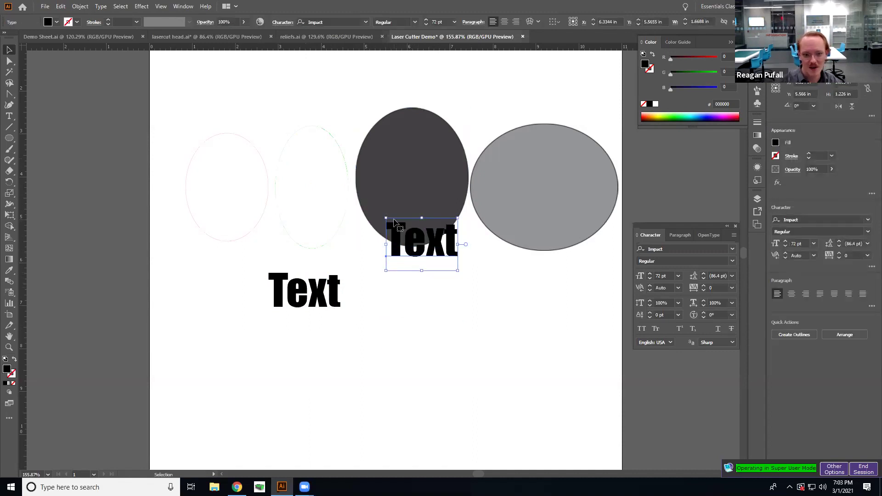
pyautogui.moveTo(411, 251); pyautogui.dragTo(403, 299)
pyautogui.click(349, 256)
# - Move the original text beneath the two outlined ellipses and convert it to outlines
pyautogui.moveTo(340, 296); pyautogui.dragTo(300, 285)
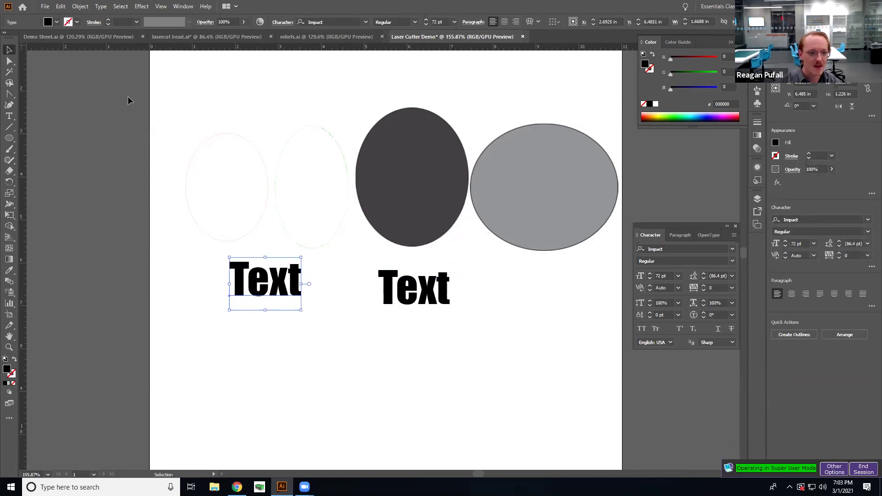
pyautogui.click(79, 7)
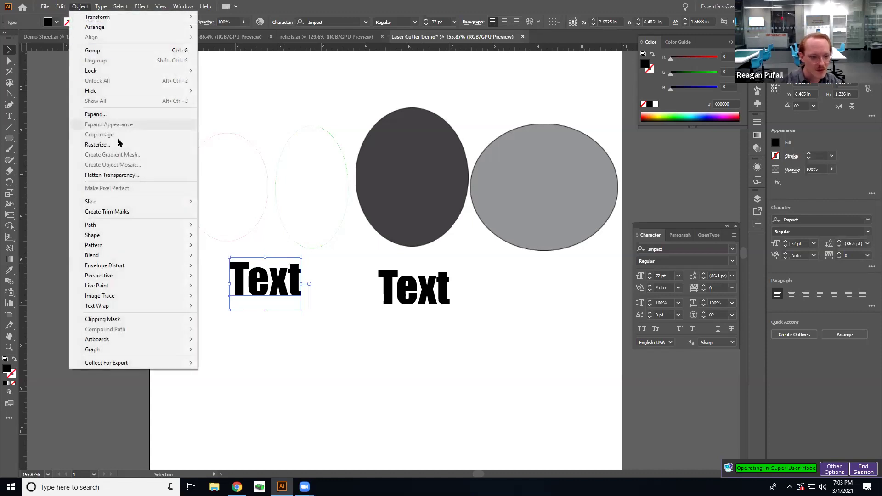
pyautogui.moveTo(99, 7)
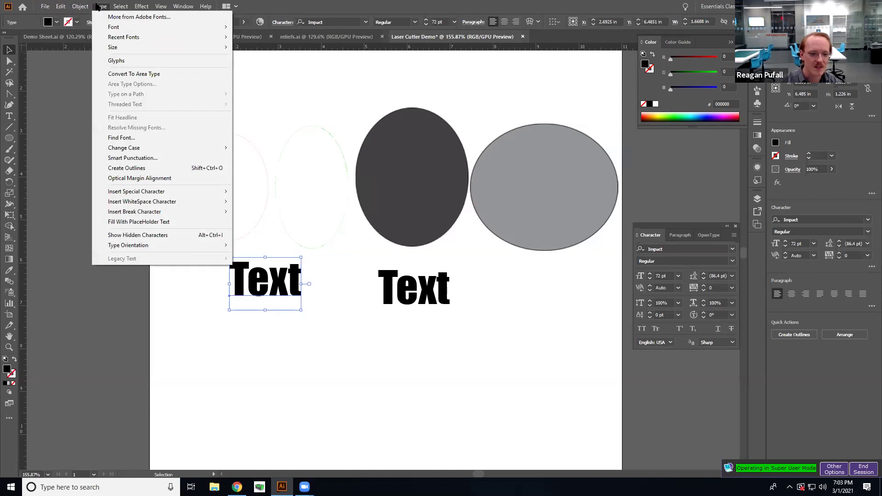
pyautogui.click(159, 169)
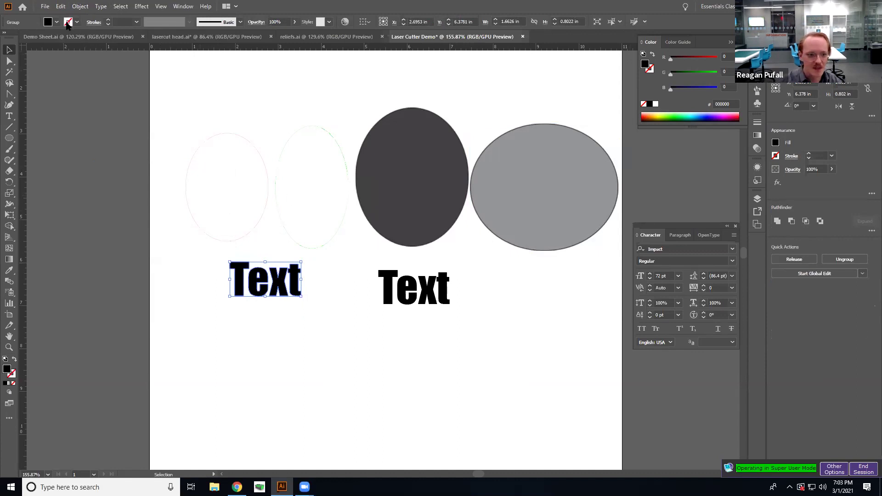
# - Expand Layer 1 and the outlined text's group in the layer list to examine the separate letter paths
pyautogui.click(761, 199)
pyautogui.click(665, 208)
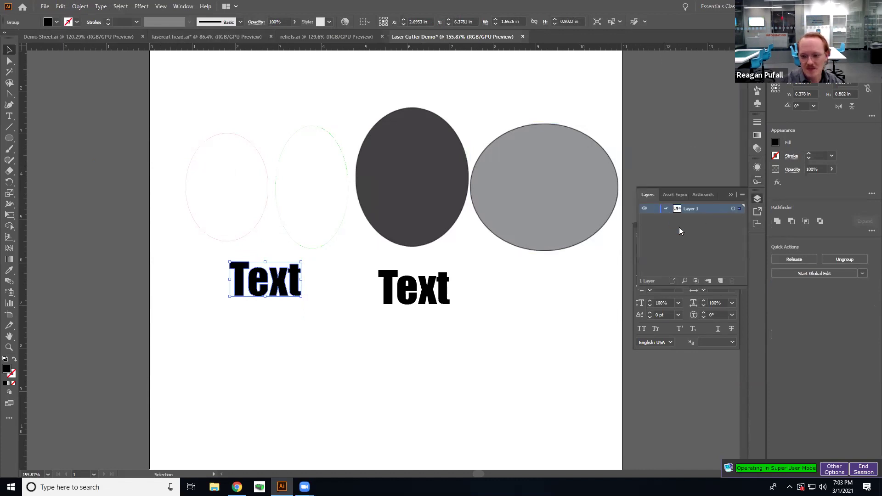
pyautogui.click(676, 229)
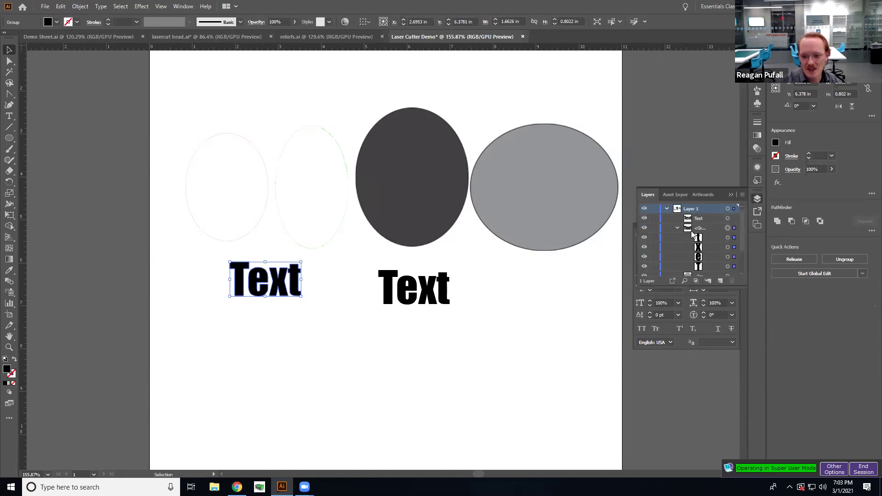
# - Remove the outlined text's fill and apply a red RGB stroke (FF0000)
pyautogui.click(56, 23)
pyautogui.click(6, 37)
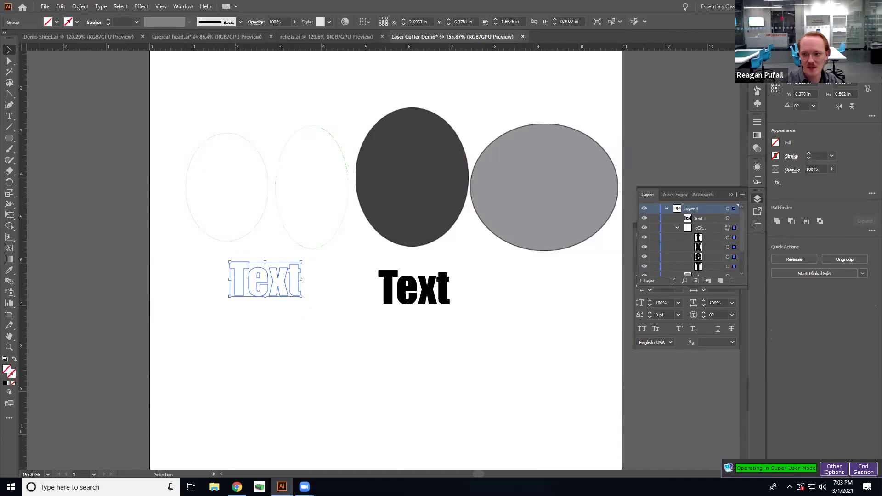
pyautogui.hotkey('shift', 'F3')
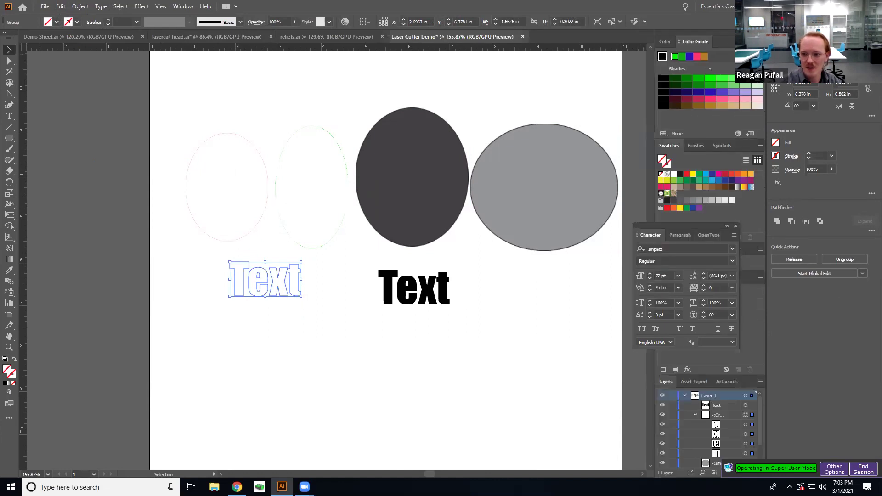
pyautogui.click(662, 43)
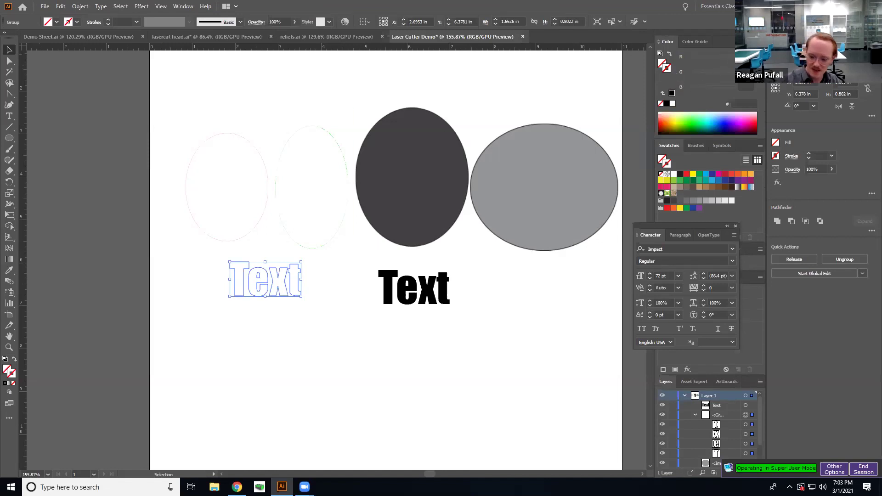
pyautogui.click(686, 174)
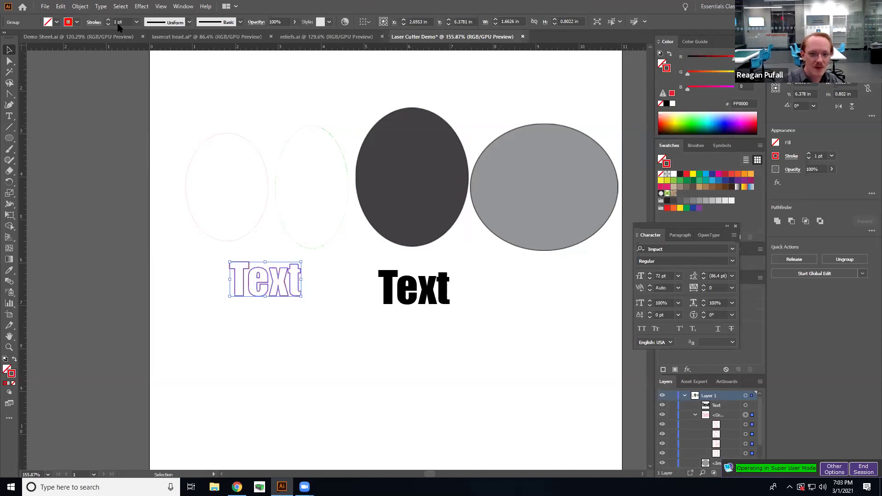
# - Set the outlined text's red stroke weight to 0.01 pt
pyautogui.hotkey('shift', 'ctrl', 'F10')
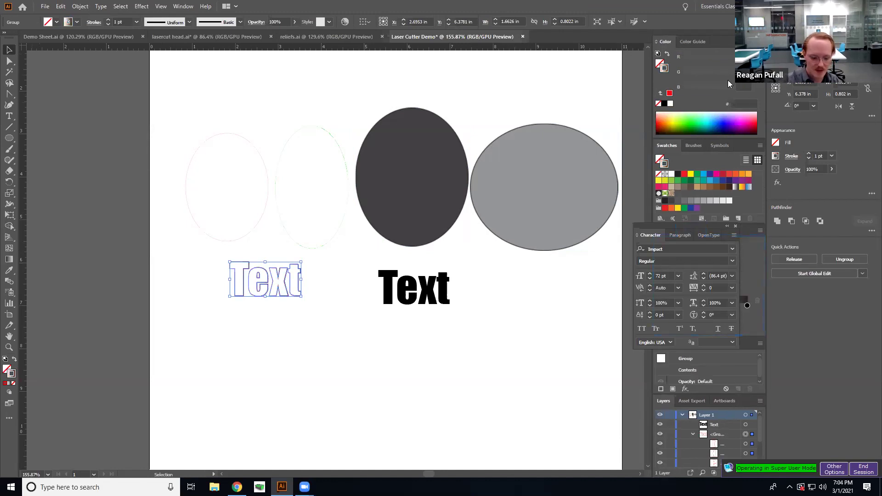
pyautogui.click(121, 22)
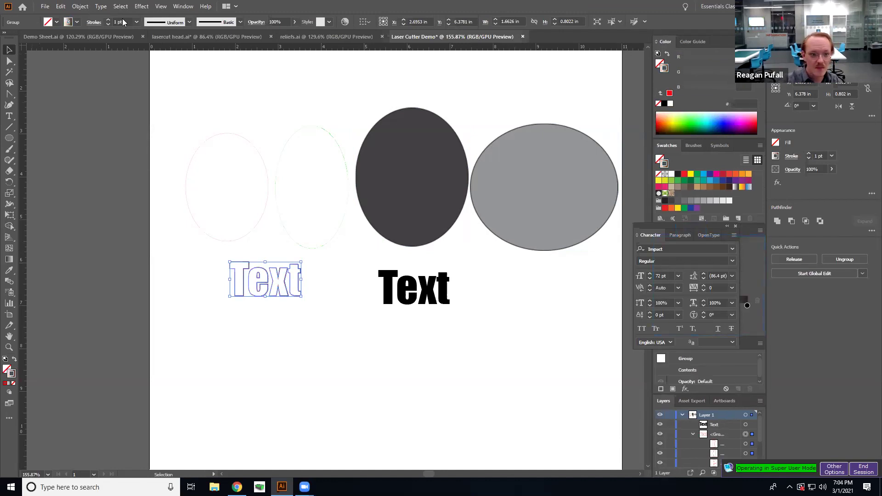
pyautogui.write('0.01')
pyautogui.press('Return')
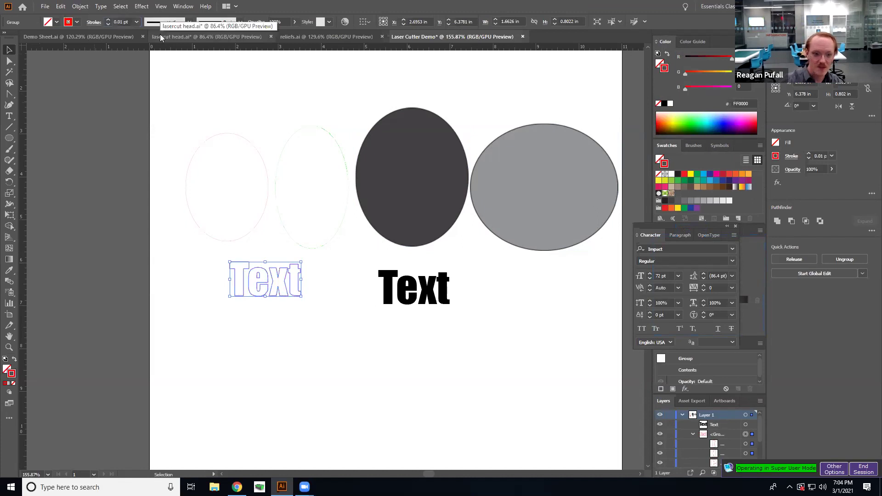
pyautogui.click(317, 363)
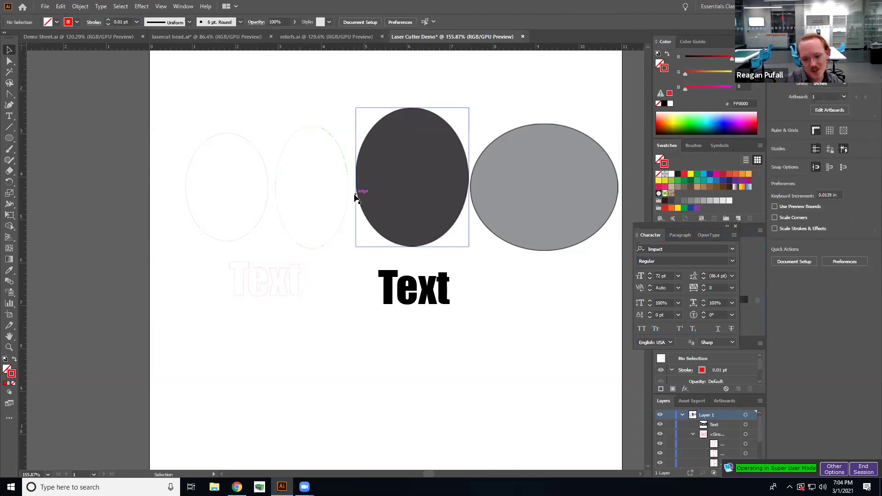
pyautogui.click(282, 290)
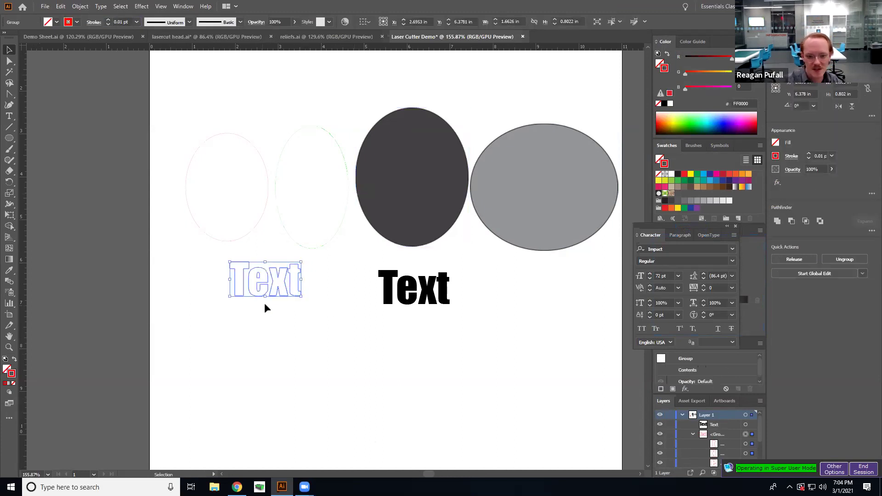
pyautogui.click(437, 345)
# - Rasterize the solid black text in RGB at 300 ppi with a transparent background and Type Optimized (Hinted) anti-aliasing
pyautogui.click(443, 287)
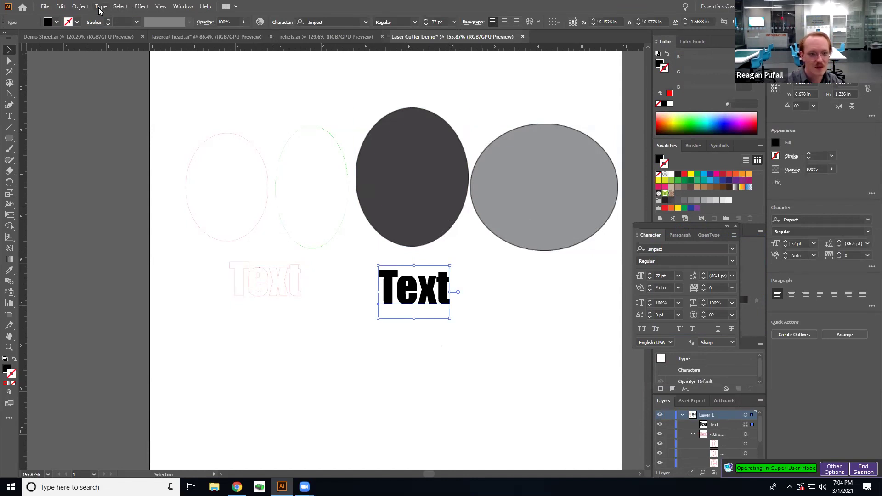
pyautogui.click(80, 6)
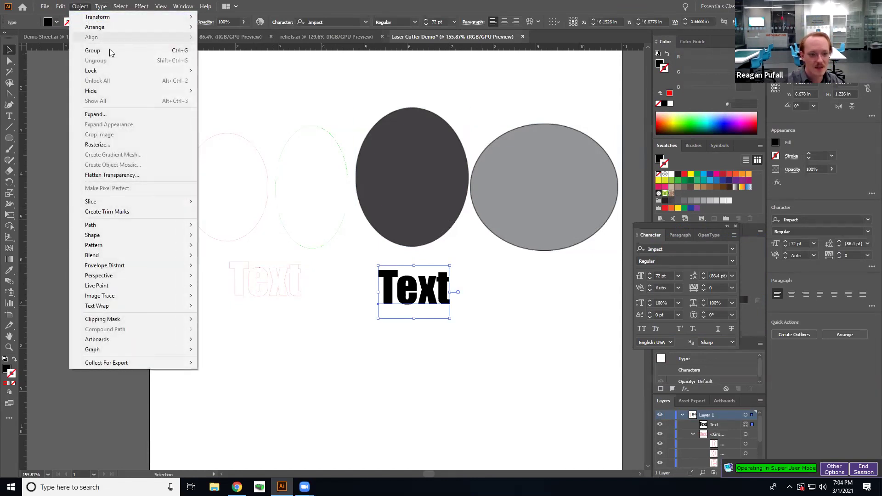
pyautogui.click(128, 146)
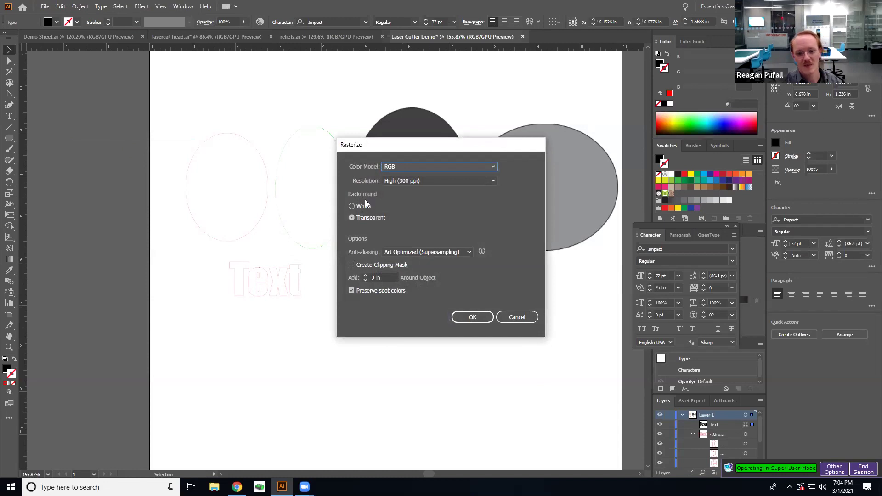
pyautogui.click(407, 255)
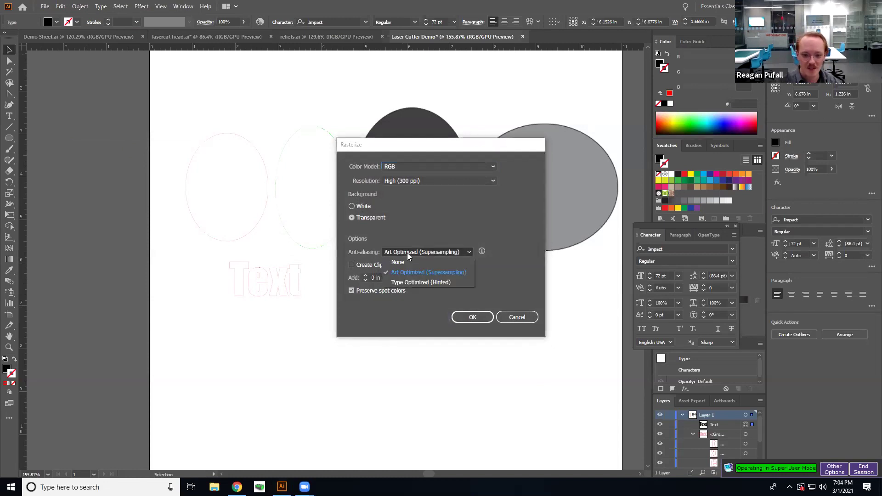
pyautogui.click(442, 283)
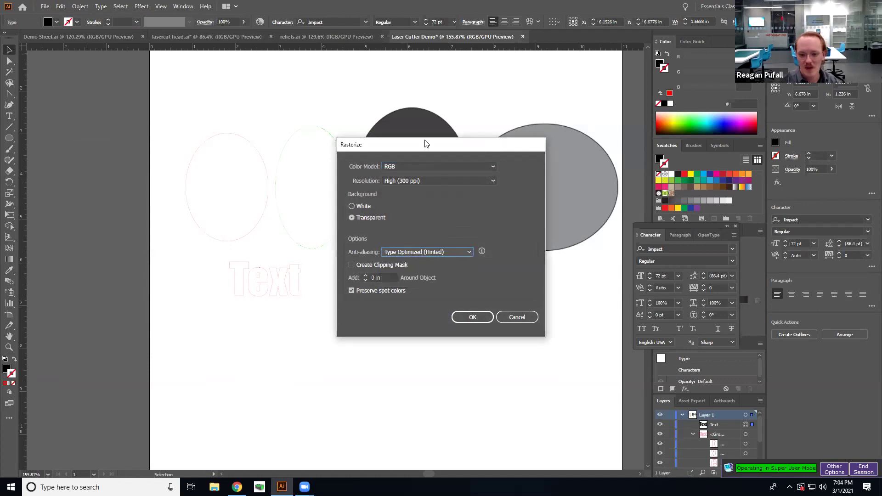
pyautogui.moveTo(425, 143); pyautogui.dragTo(636, 130)
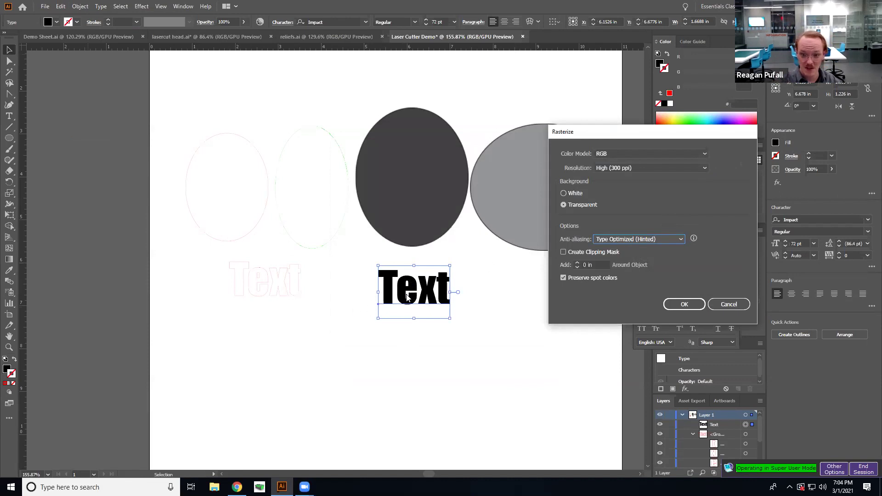
pyautogui.click(684, 304)
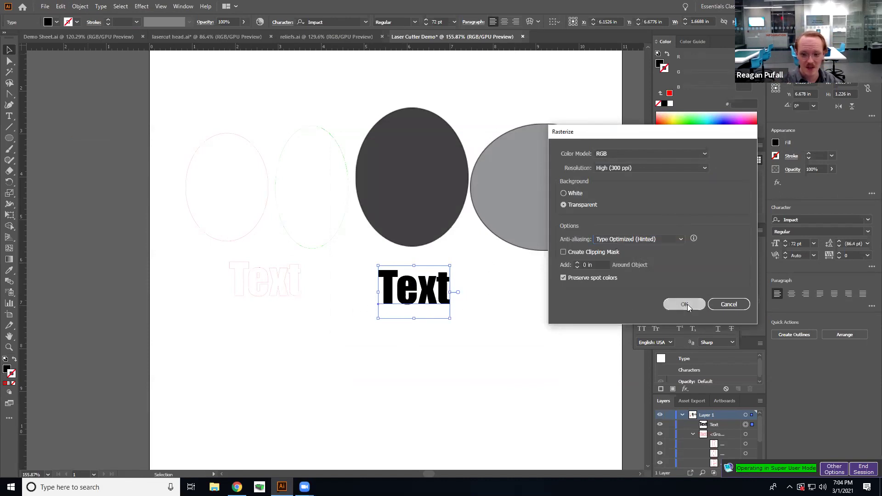
pyautogui.click(461, 321)
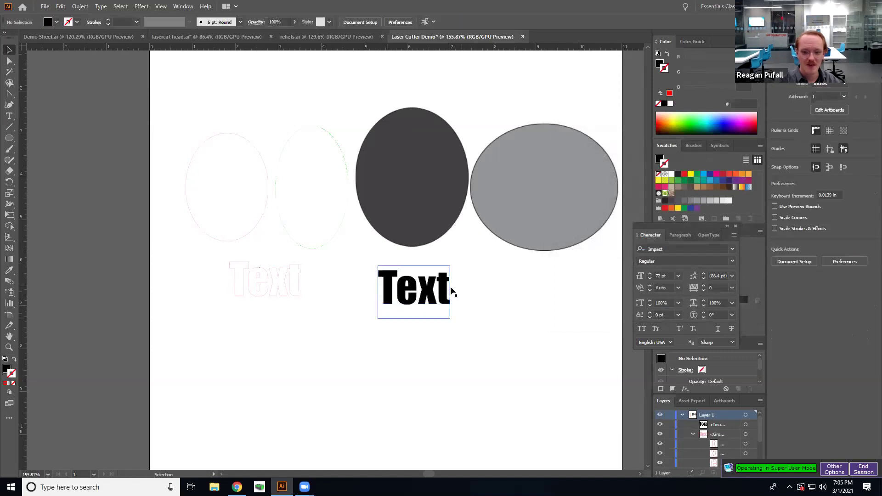
pyautogui.click(443, 296)
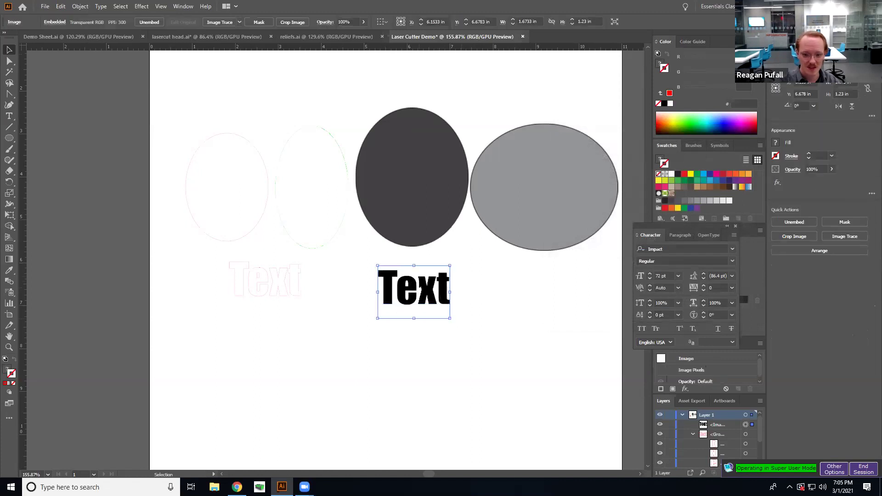
pyautogui.click(348, 356)
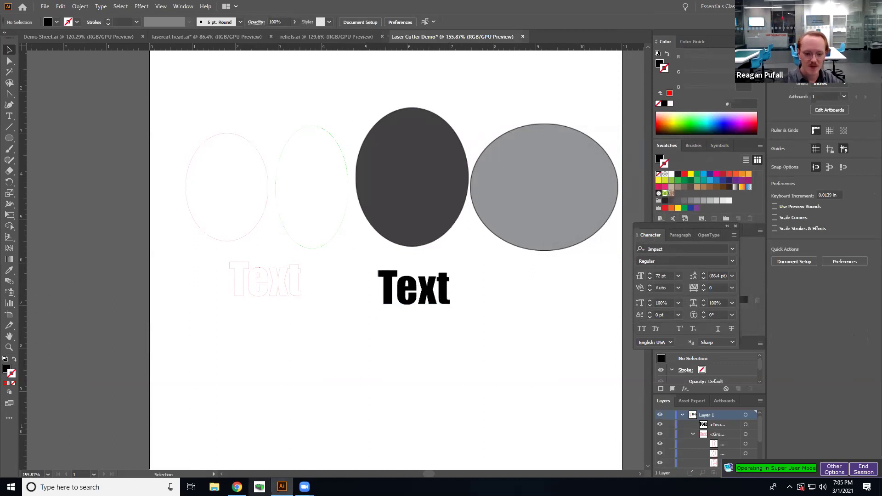
# - Start printing the Laser Cutter Demo document and open the preferences of the VLS2.30 printer
pyautogui.hotkey('alt', 'Tab')
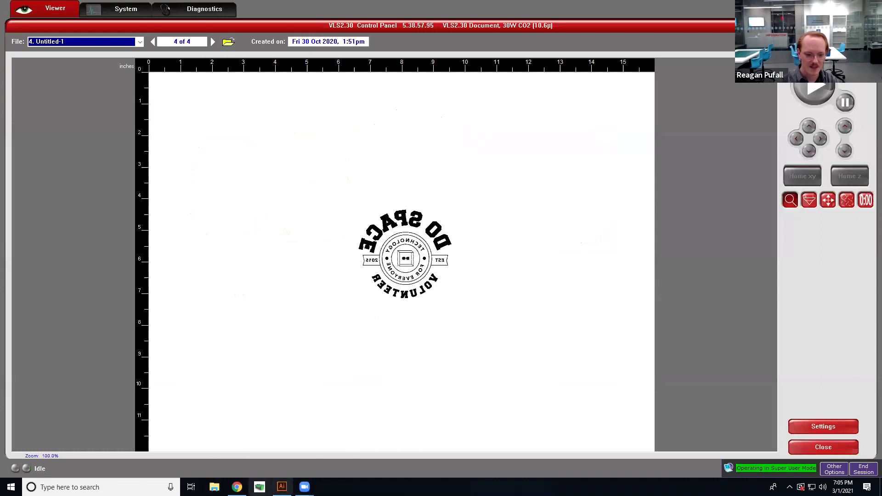
pyautogui.click(282, 487)
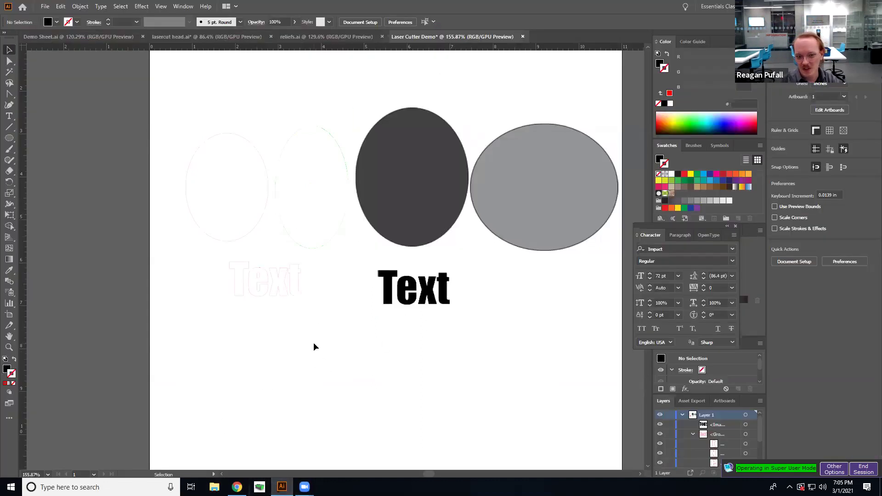
pyautogui.click(45, 7)
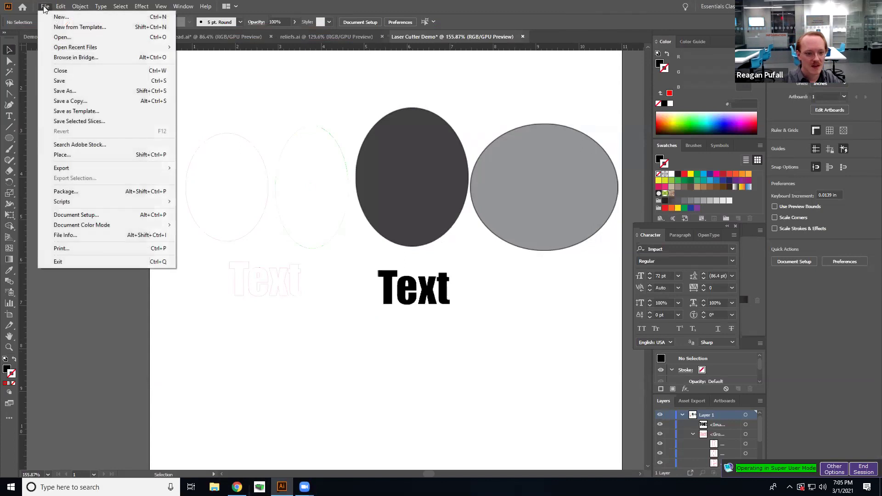
pyautogui.click(95, 249)
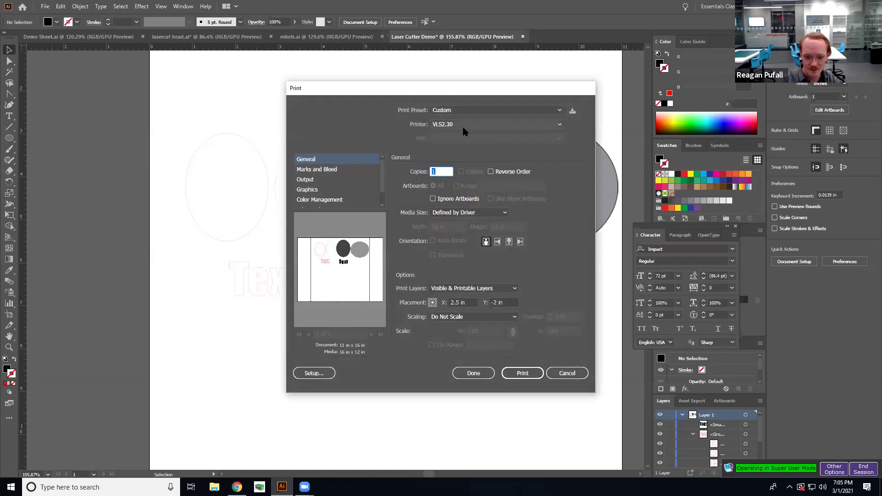
pyautogui.click(323, 374)
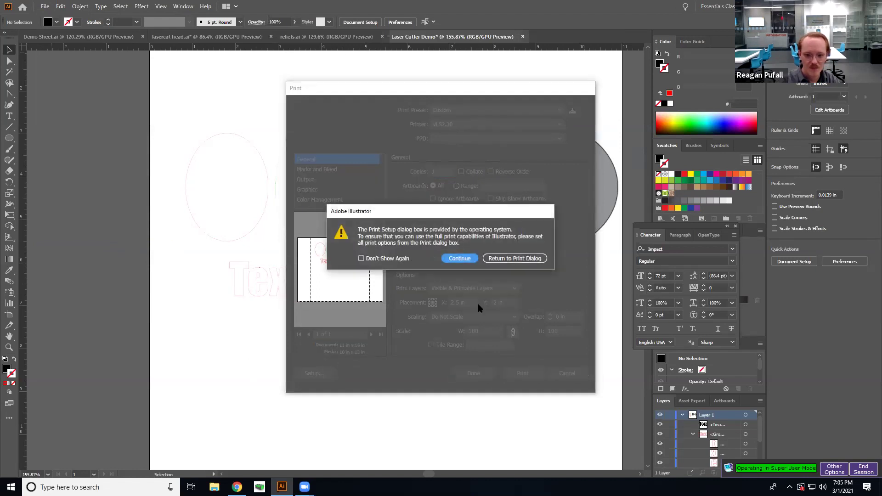
pyautogui.click(459, 259)
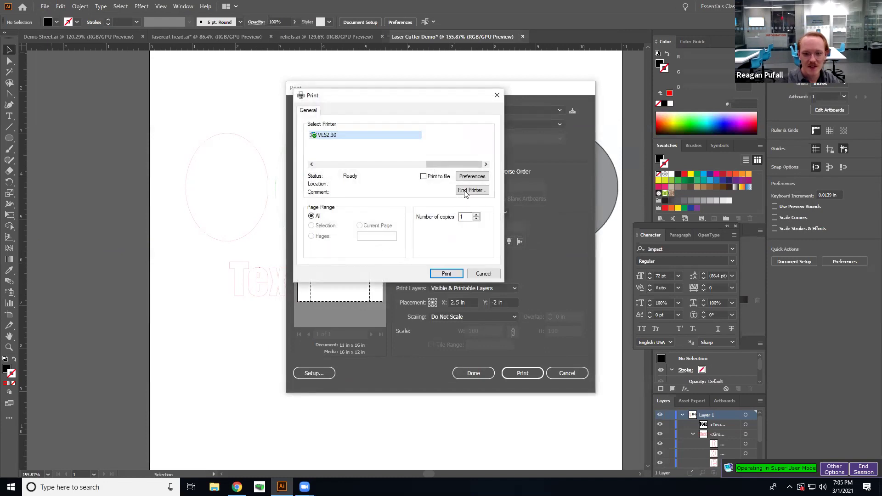
pyautogui.click(475, 176)
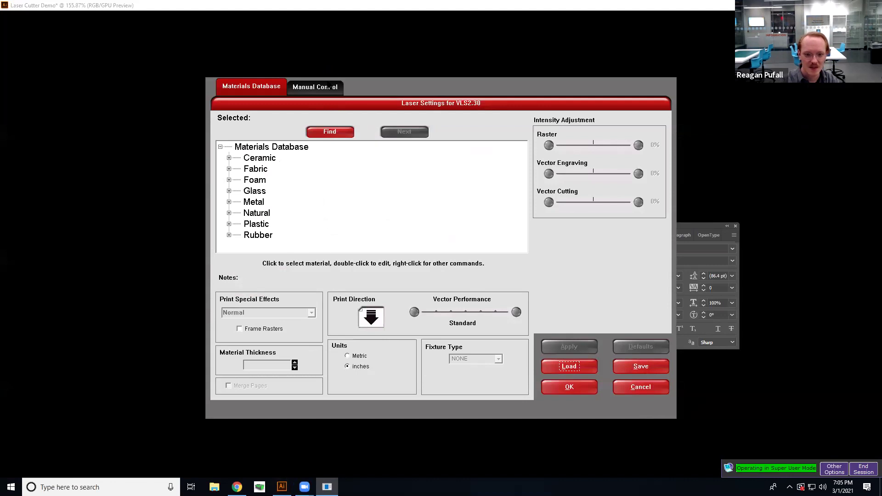
# - Look at the manual laser settings for red and return to the materials database
pyautogui.click(324, 89)
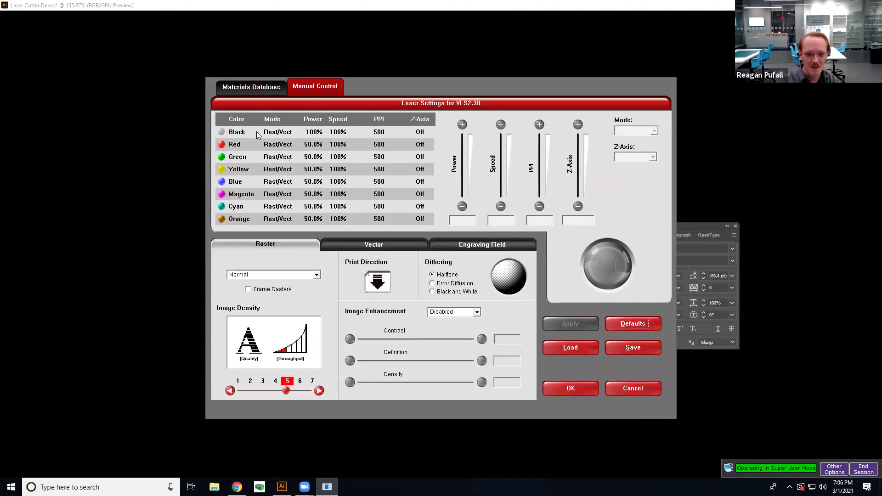
pyautogui.click(229, 145)
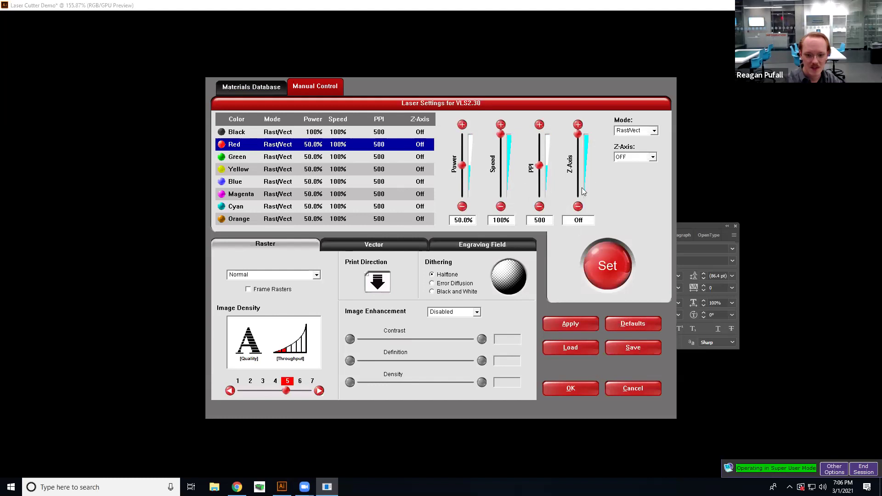
pyautogui.click(239, 88)
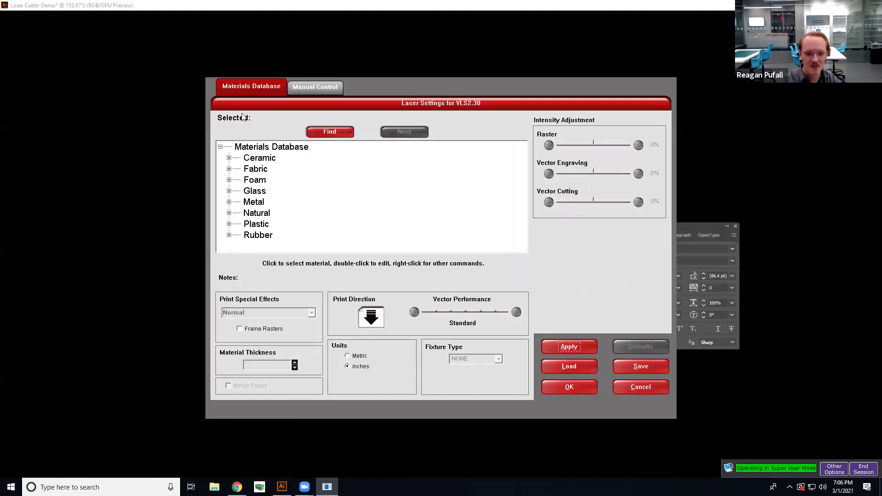
# - Choose Cherry under Natural, Wood, Hard Wood in the materials database
pyautogui.click(229, 213)
pyautogui.click(238, 234)
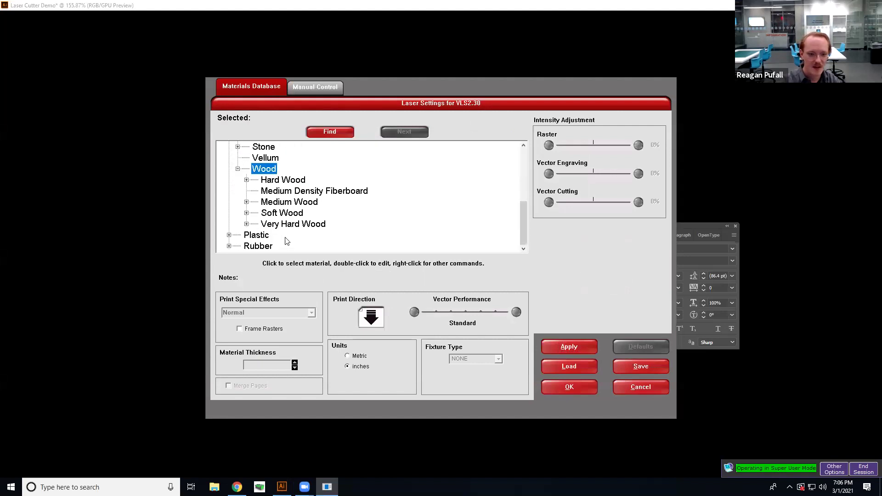
pyautogui.click(286, 181)
pyautogui.doubleClick(285, 181)
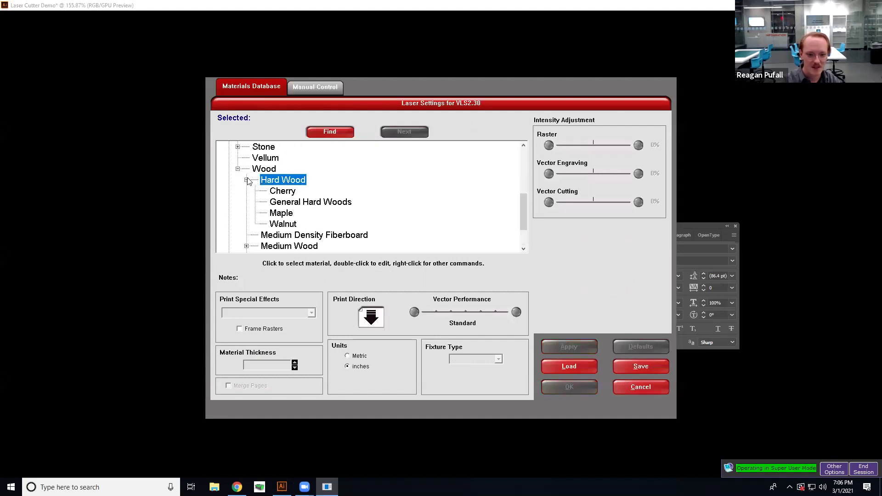
pyautogui.click(295, 191)
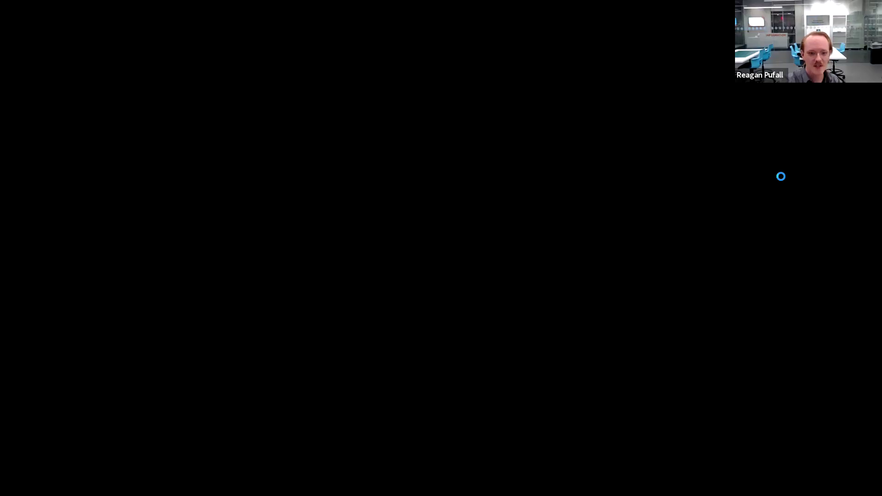
# - Set the material thickness to 0.5 inches and accept the cut depth exceeding the maximum
pyautogui.press('BackSpace')
pyautogui.press('BackSpace')
pyautogui.press('BackSpace')
pyautogui.write('5')
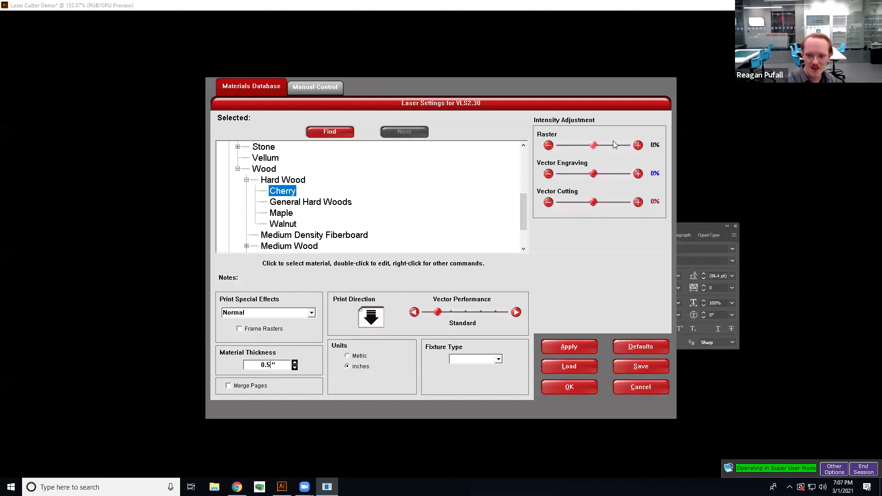
pyautogui.click(596, 203)
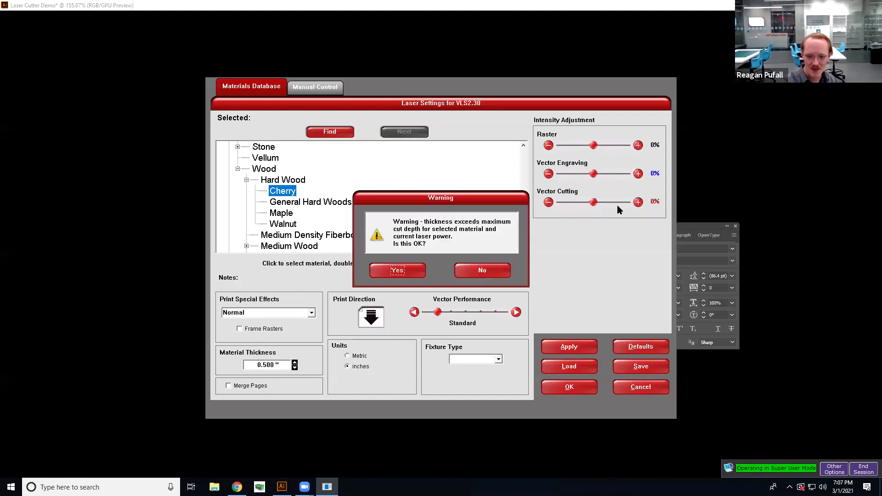
pyautogui.click(400, 274)
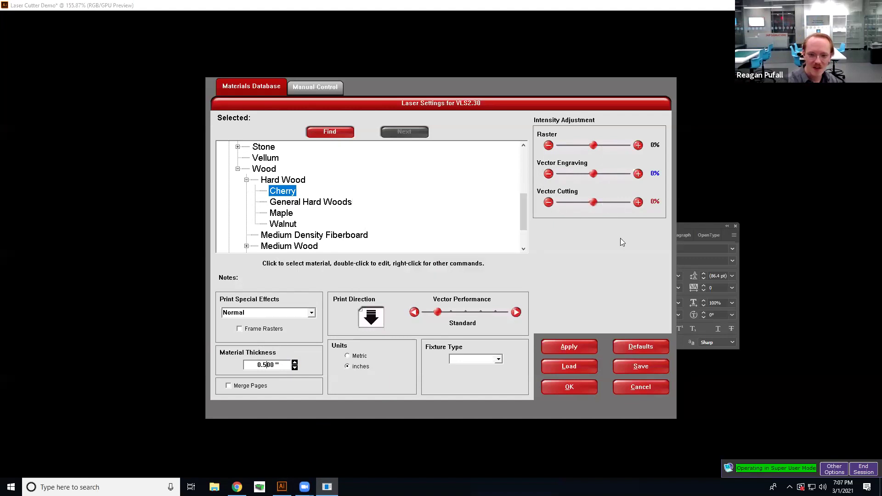
# - Raise the vector cutting intensity to +50% and make the print direction point upward
pyautogui.click(638, 202)
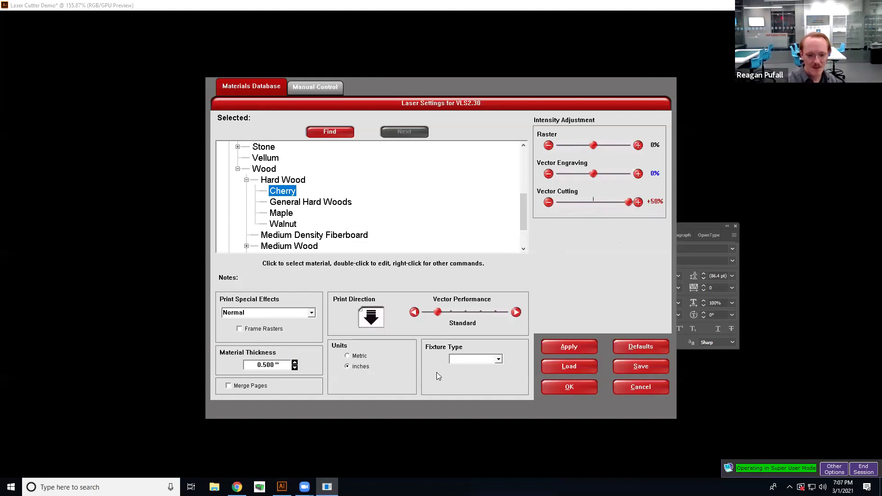
pyautogui.click(369, 317)
pyautogui.click(367, 316)
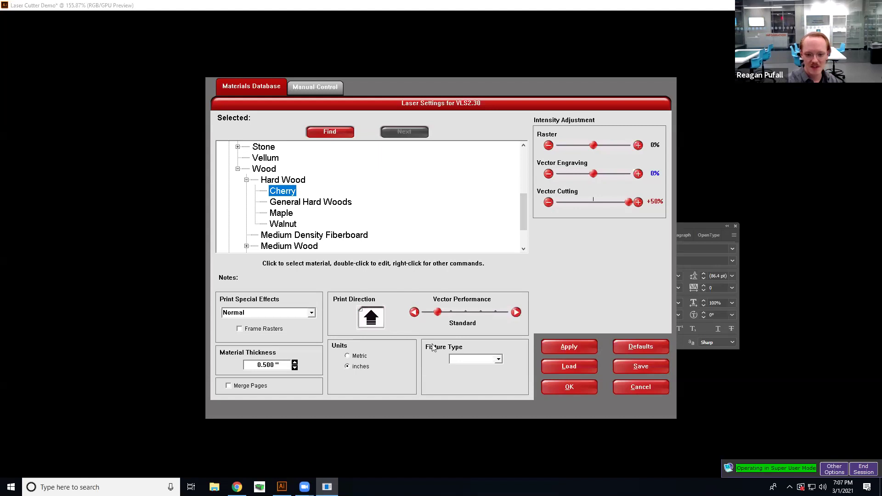
# - Set vector performance to Quality and check the fixture type and print special effects options, keeping special effects at Normal
pyautogui.click(499, 359)
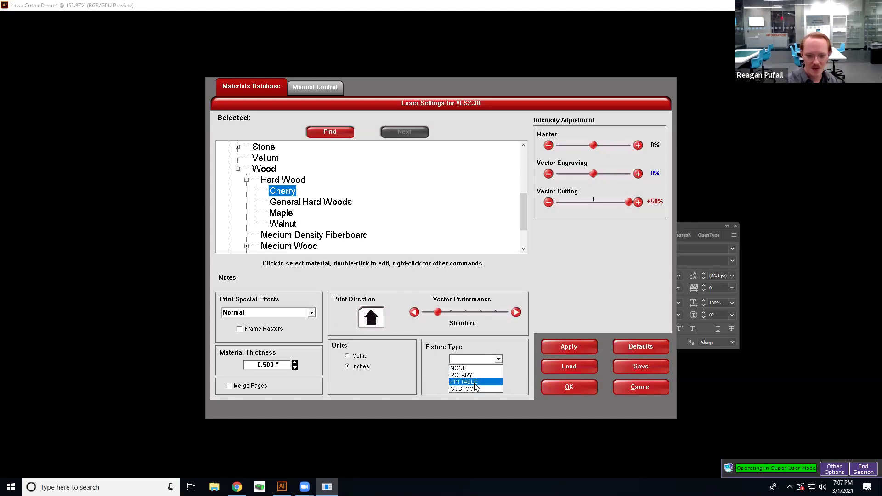
pyautogui.click(427, 359)
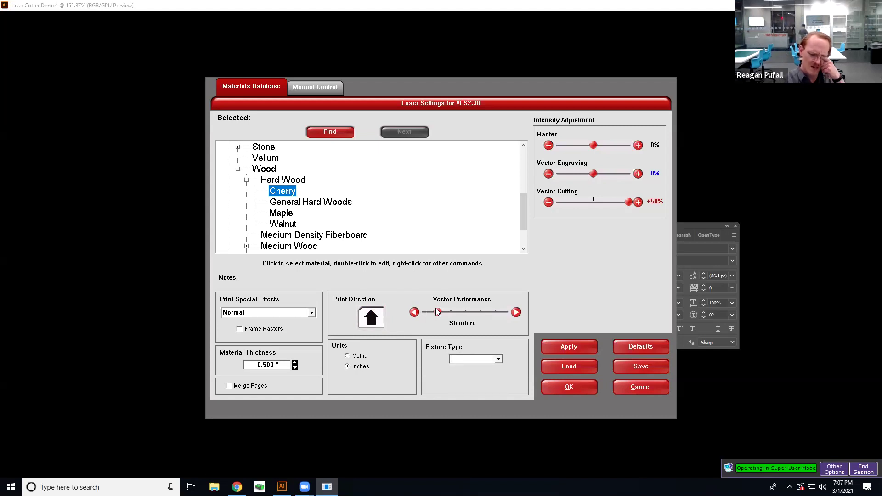
pyautogui.moveTo(438, 315); pyautogui.dragTo(421, 322)
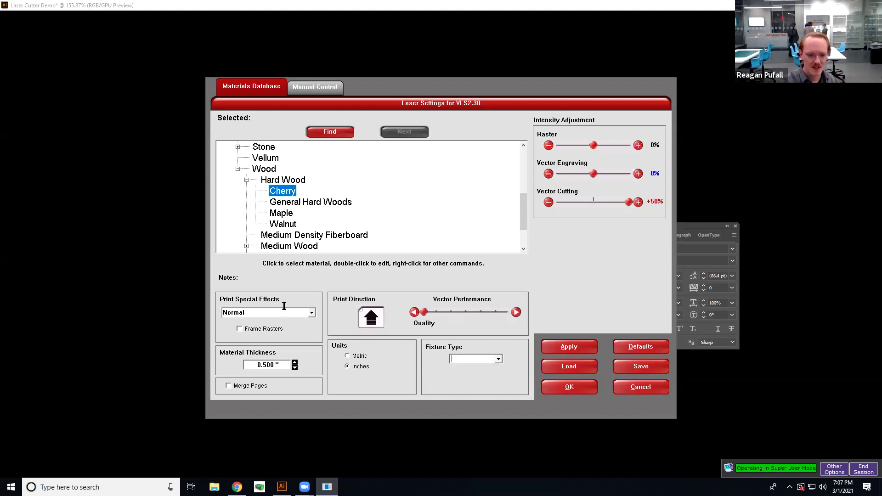
pyautogui.click(313, 313)
pyautogui.click(308, 291)
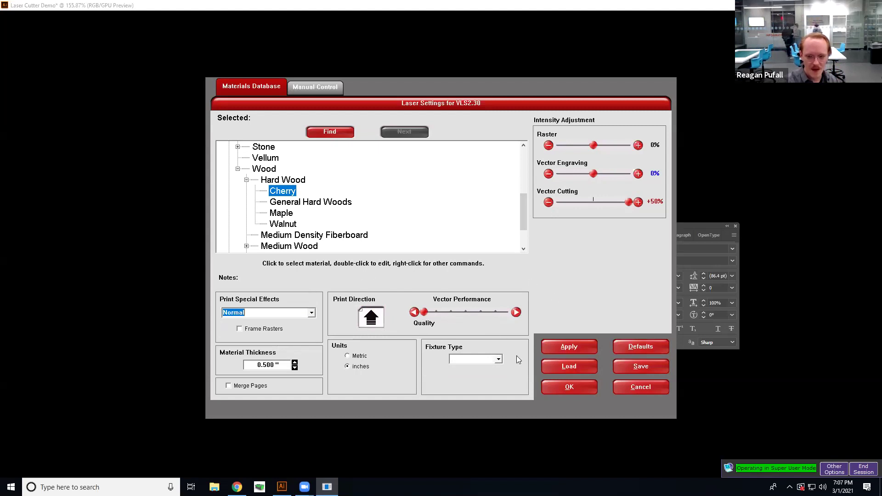
# - Review the manual control raster settings, trying other dithering modes before restoring Halftone, and check the image enhancement choices
pyautogui.click(316, 86)
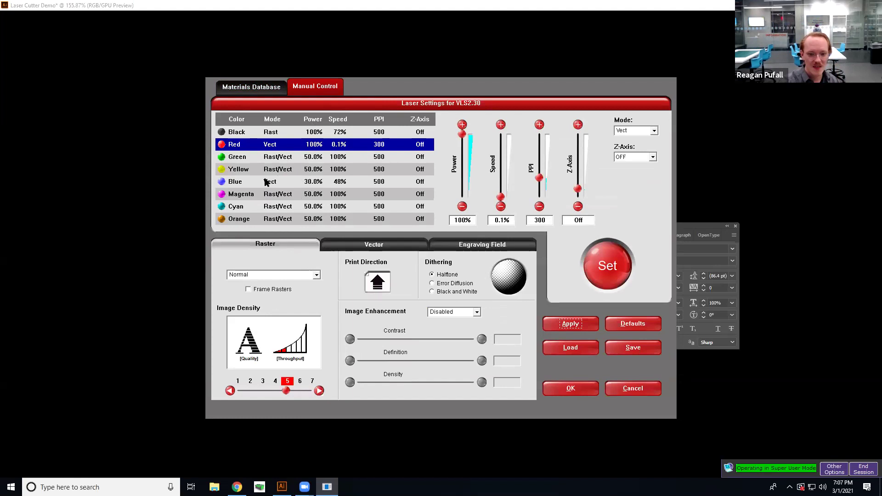
pyautogui.click(249, 86)
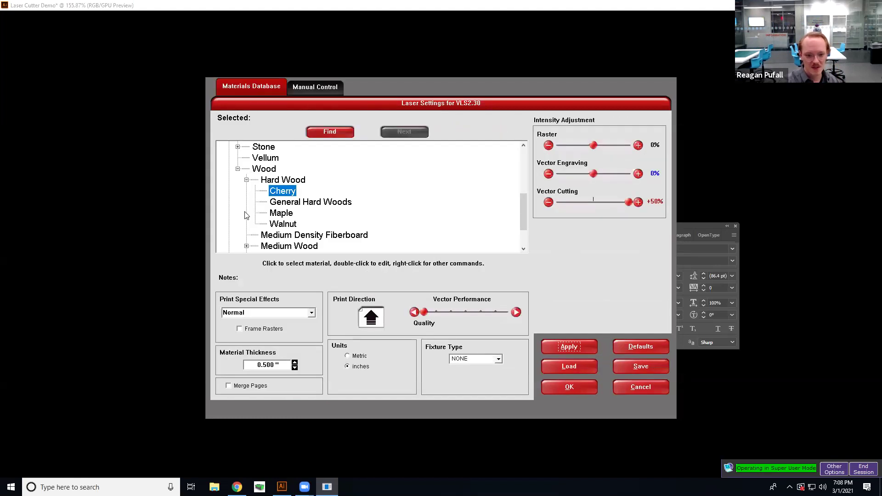
pyautogui.click(308, 89)
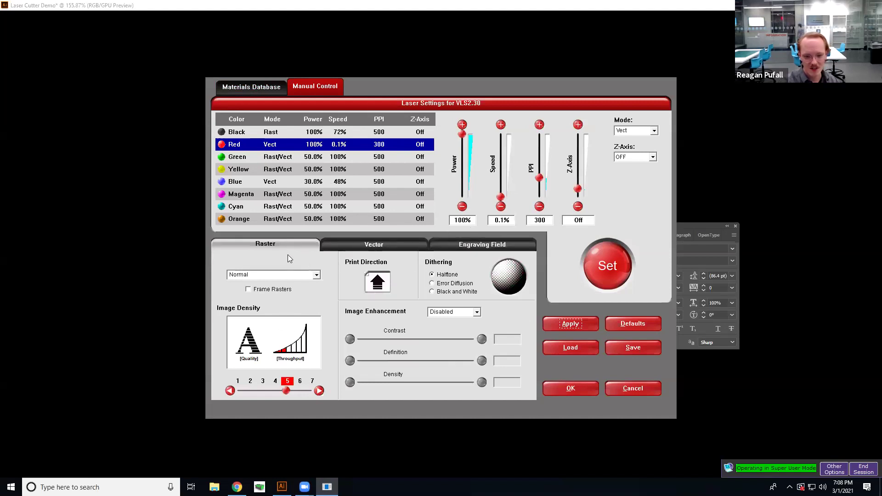
pyautogui.click(449, 292)
pyautogui.click(454, 283)
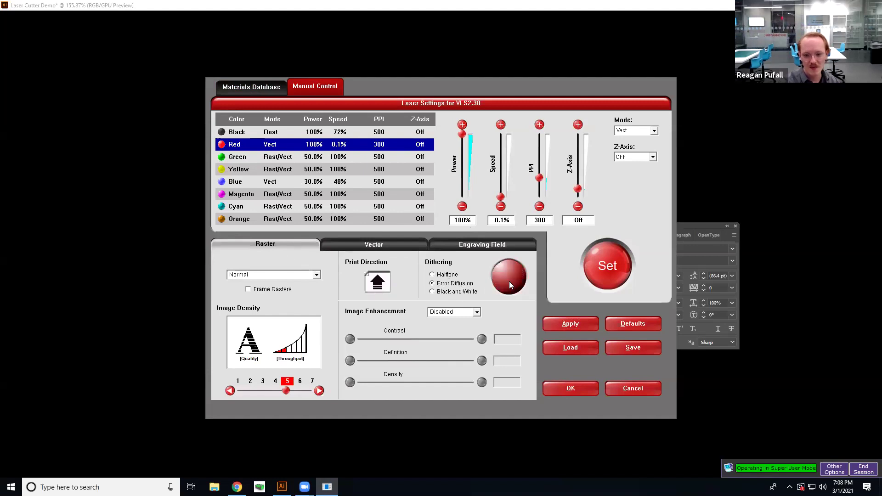
pyautogui.click(451, 275)
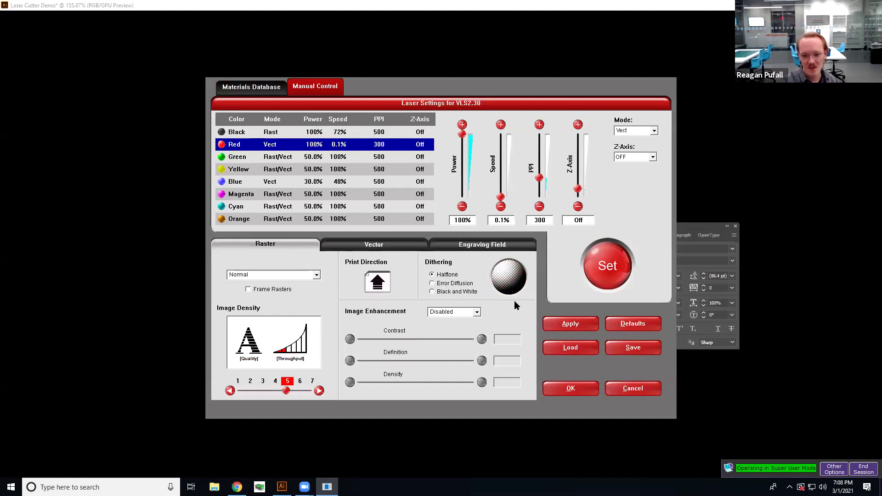
pyautogui.click(475, 312)
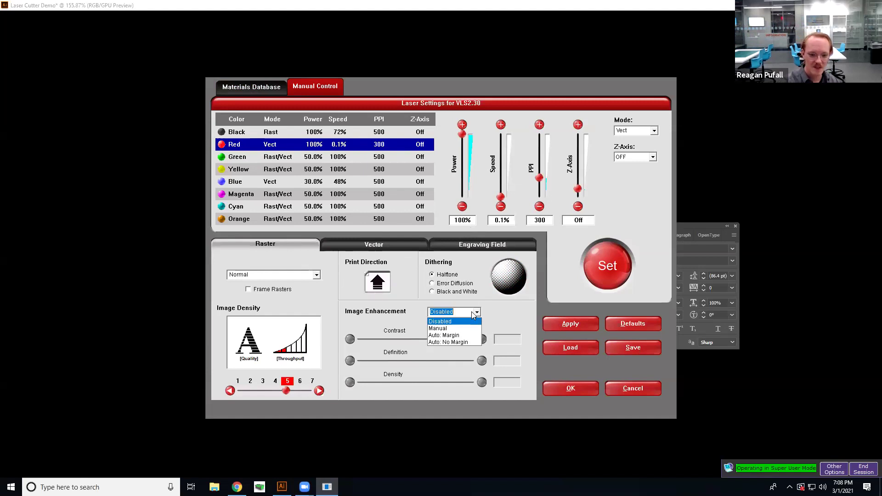
pyautogui.click(473, 313)
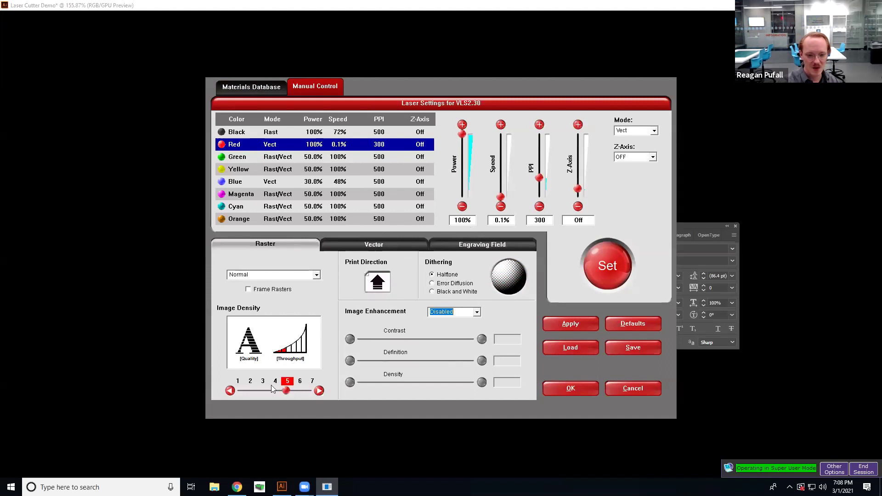
# - Set the raster image density to 1 and keep the manual vector performance at Quality
pyautogui.moveTo(262, 388); pyautogui.dragTo(209, 383)
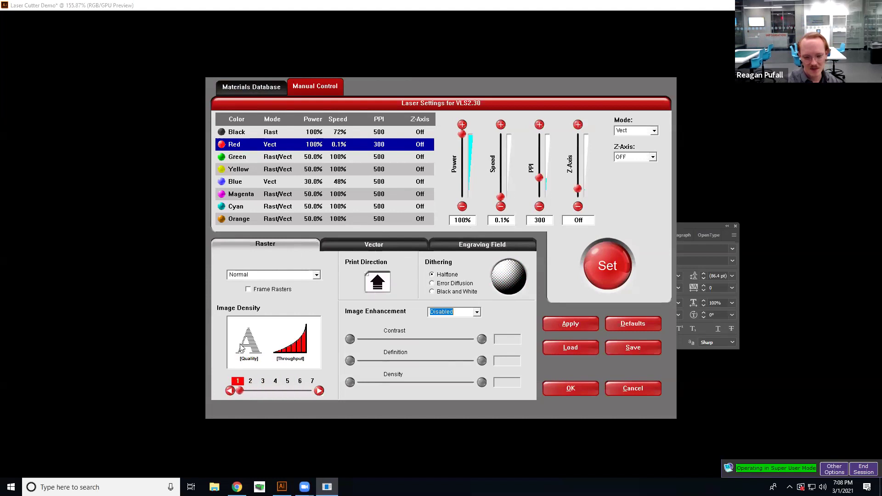
pyautogui.click(379, 244)
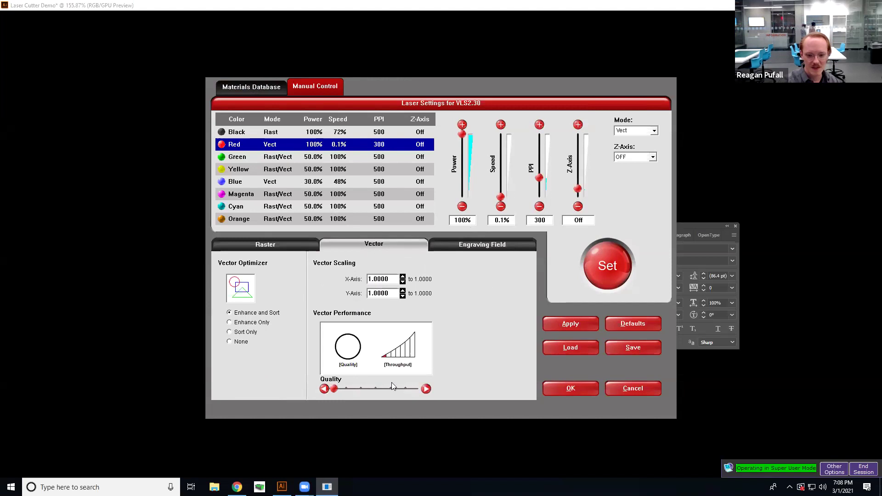
pyautogui.moveTo(333, 389); pyautogui.dragTo(309, 394)
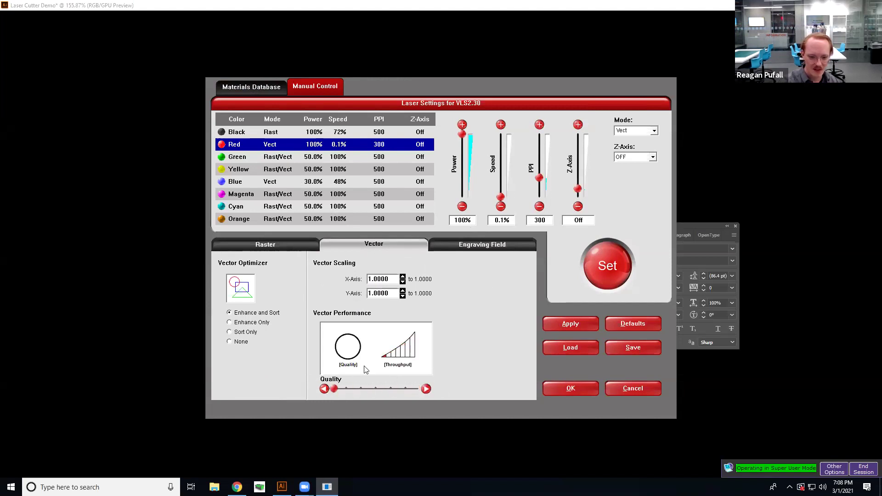
# - Check the engraving field settings and set the raster print mode to 3D
pyautogui.click(492, 245)
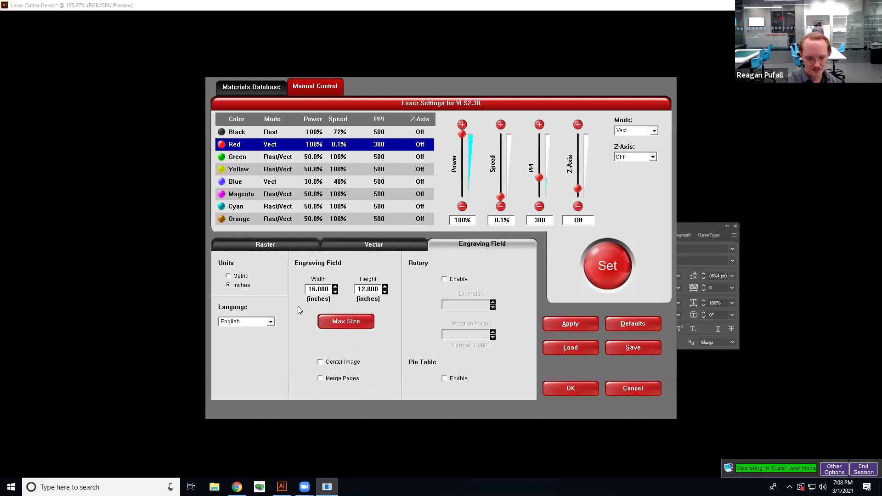
pyautogui.click(292, 243)
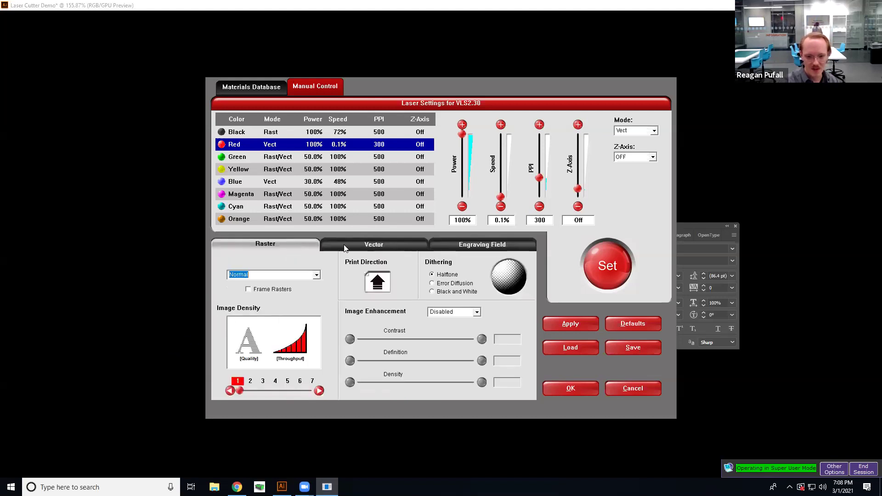
pyautogui.click(315, 275)
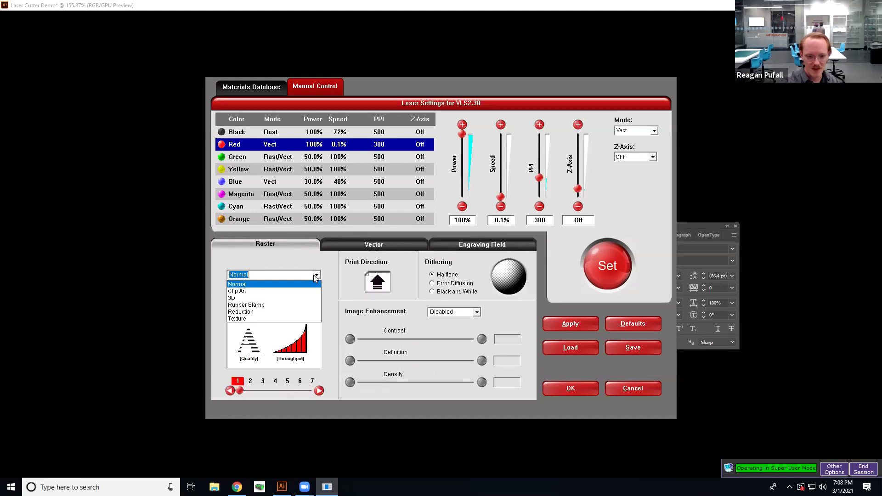
pyautogui.click(435, 239)
pyautogui.click(292, 248)
pyautogui.click(281, 275)
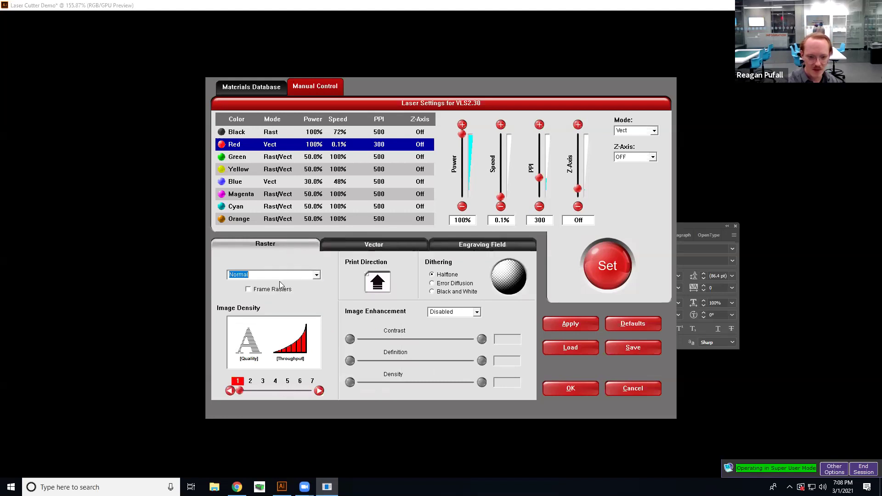
pyautogui.click(316, 275)
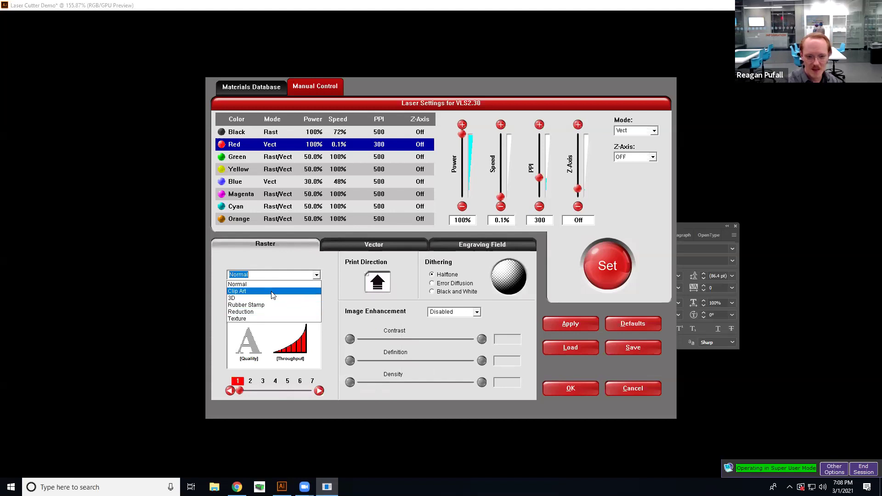
pyautogui.click(271, 298)
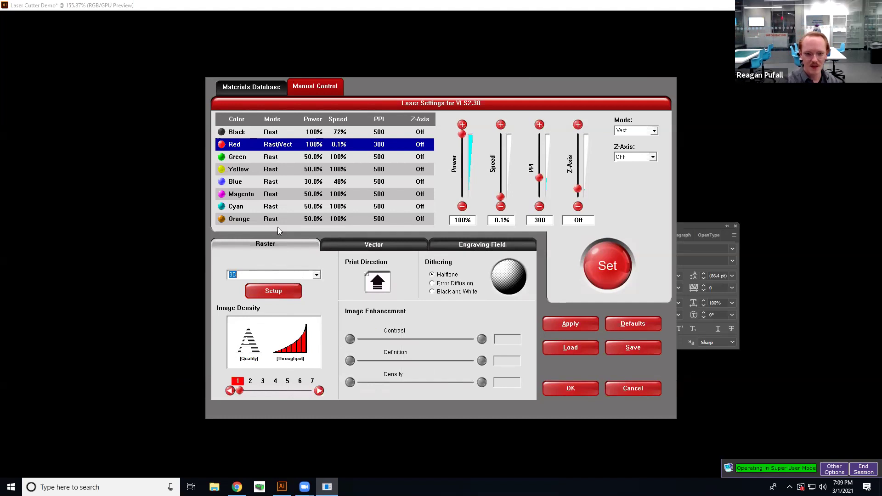
# - Accept the laser settings and print the document to the VLS2.30
pyautogui.click(571, 388)
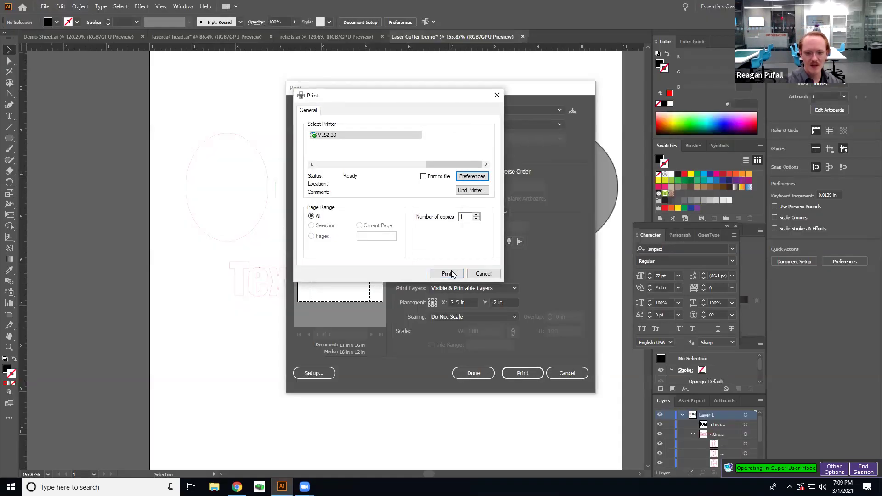
pyautogui.click(447, 274)
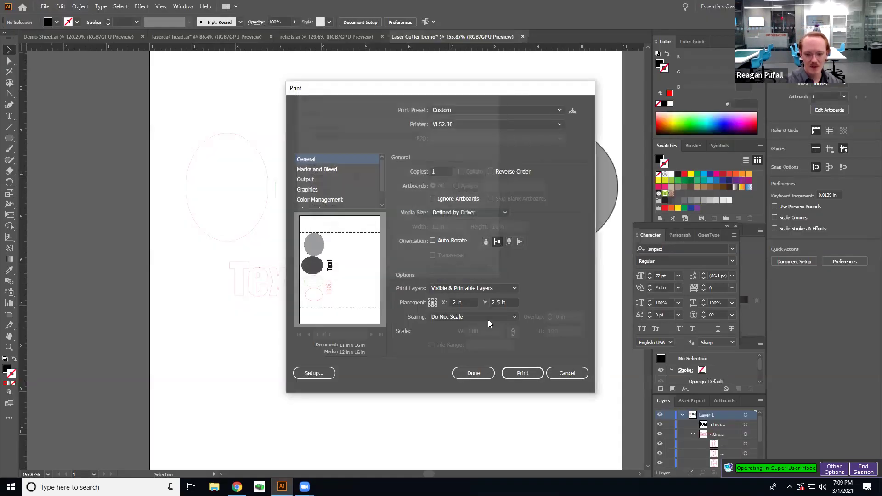
pyautogui.click(520, 372)
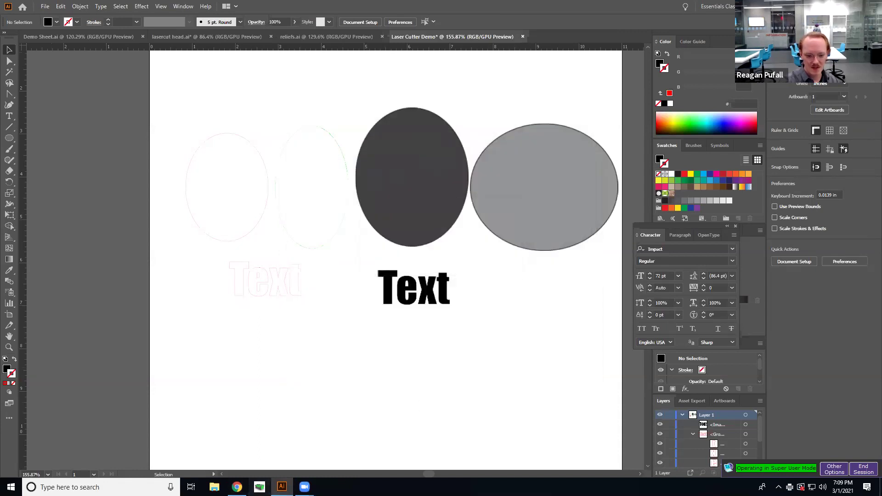
# - Inspect the Laser Cutter Demo job up close in the VLS2.30 Control Panel, restore the full view and close the panel
pyautogui.click(260, 487)
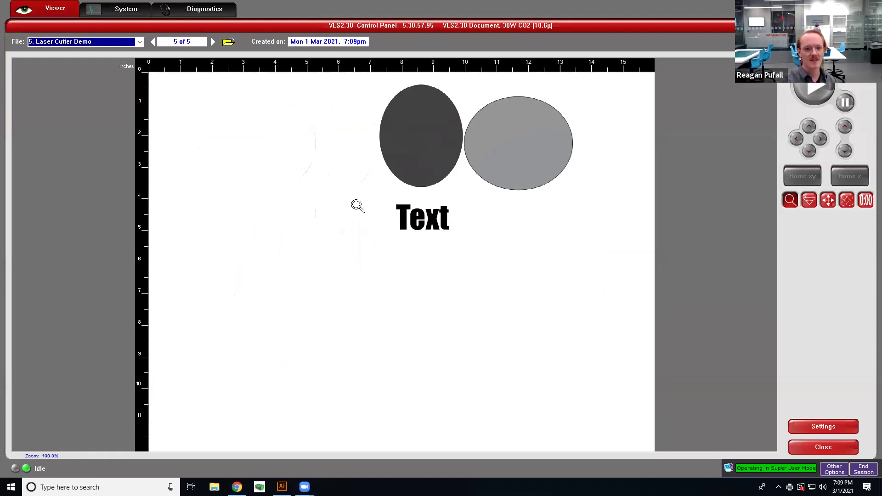
pyautogui.click(564, 260)
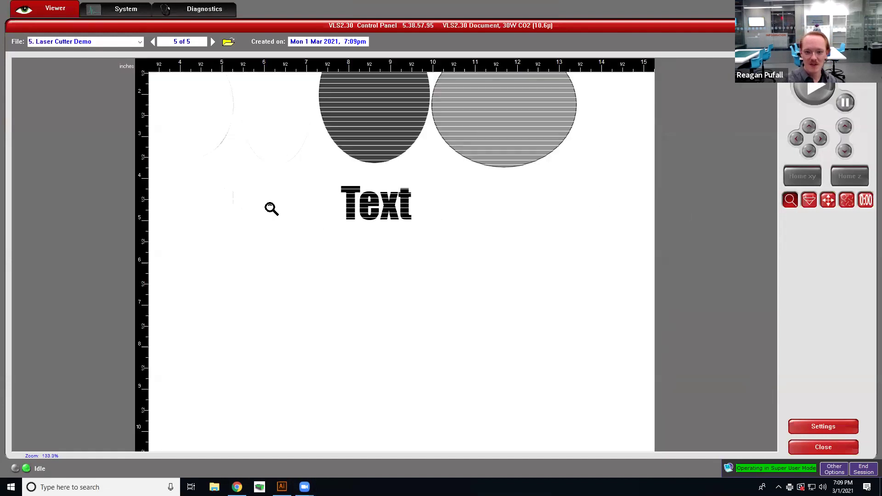
pyautogui.click(348, 213)
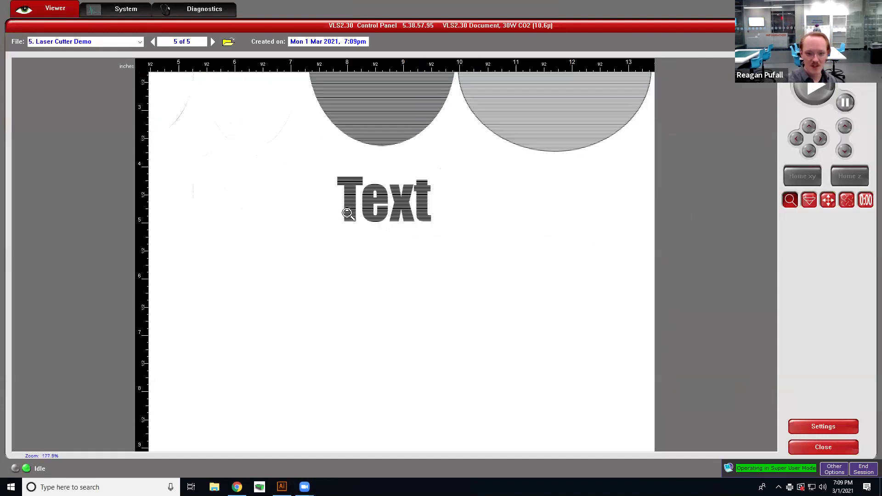
pyautogui.rightClick(347, 213)
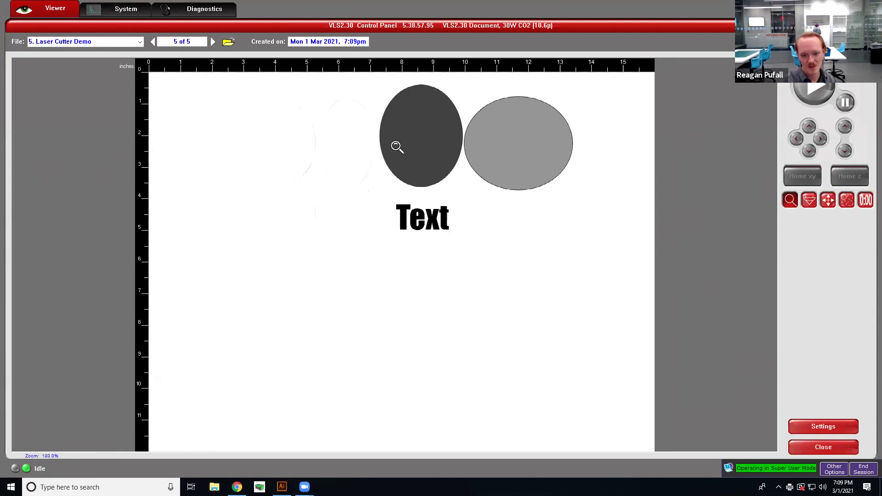
pyautogui.click(822, 447)
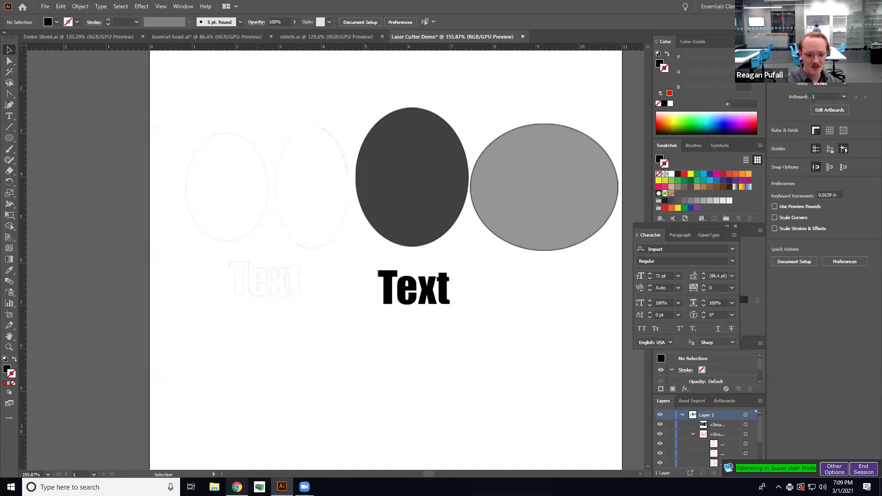
# - Switch to Chrome to view the Glowforge dashboard, and return to Illustrator
pyautogui.click(236, 487)
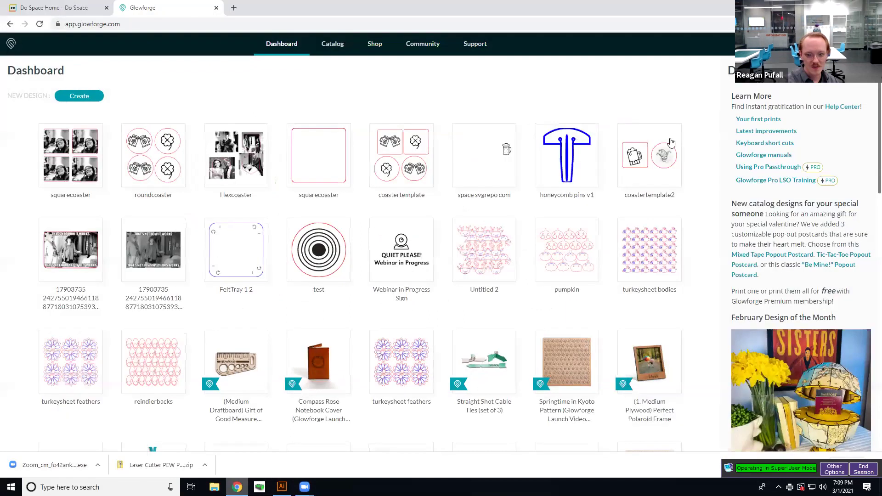
pyautogui.click(829, 7)
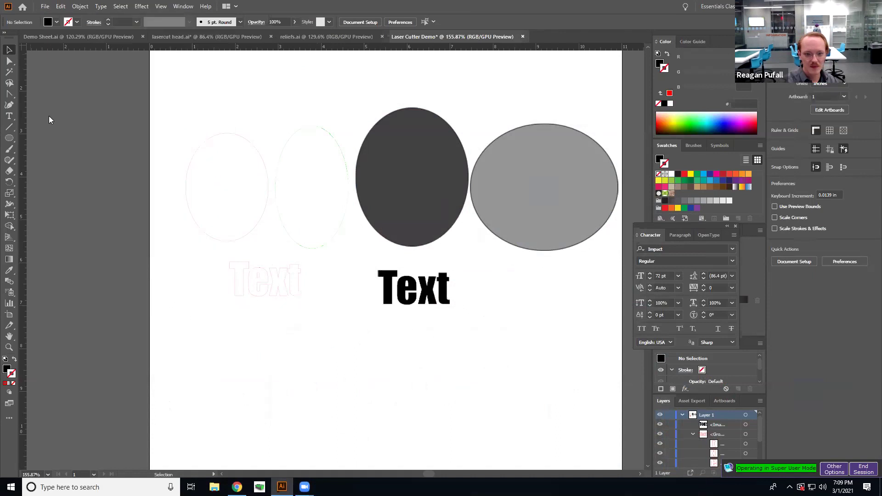
# - Save the document to the Desktop as an SVG file named Laser Cutter Demo, proceeding to the SVG options
pyautogui.click(60, 6)
pyautogui.moveTo(45, 6)
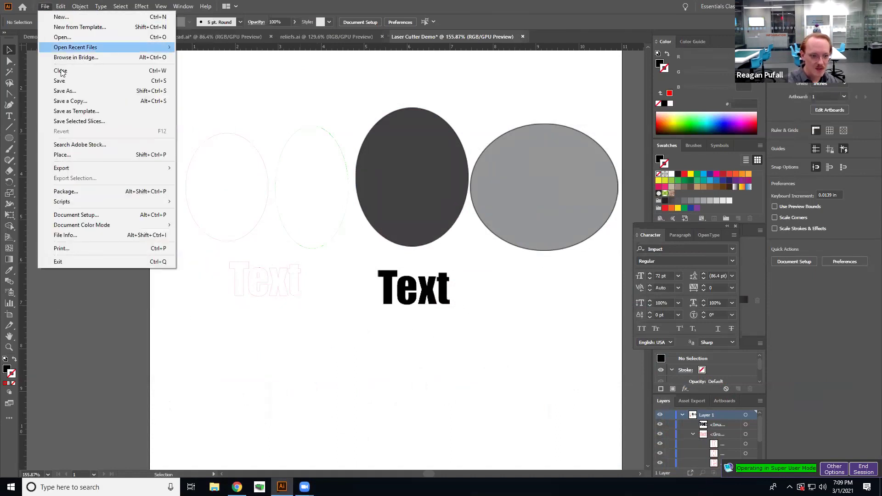
pyautogui.click(64, 93)
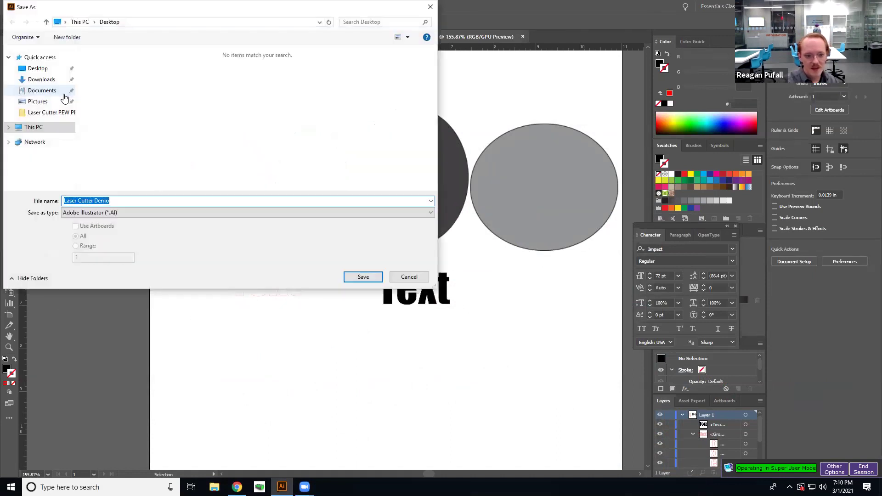
pyautogui.click(166, 213)
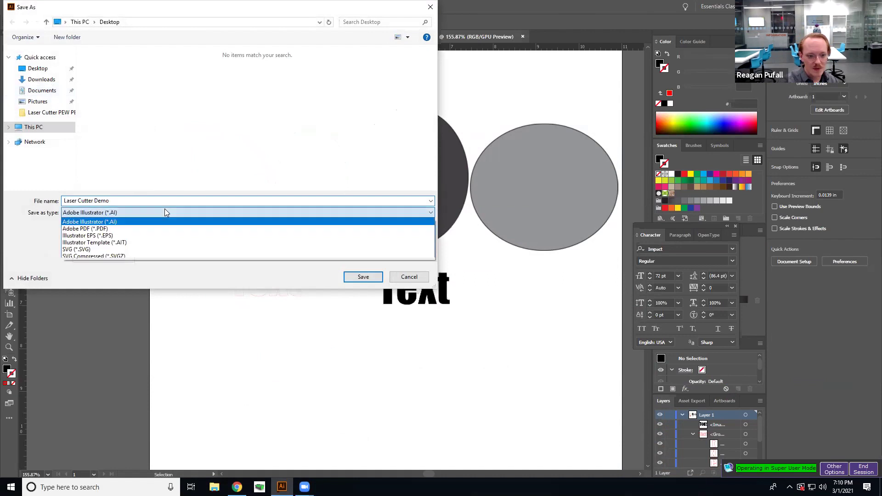
pyautogui.click(140, 249)
pyautogui.click(46, 69)
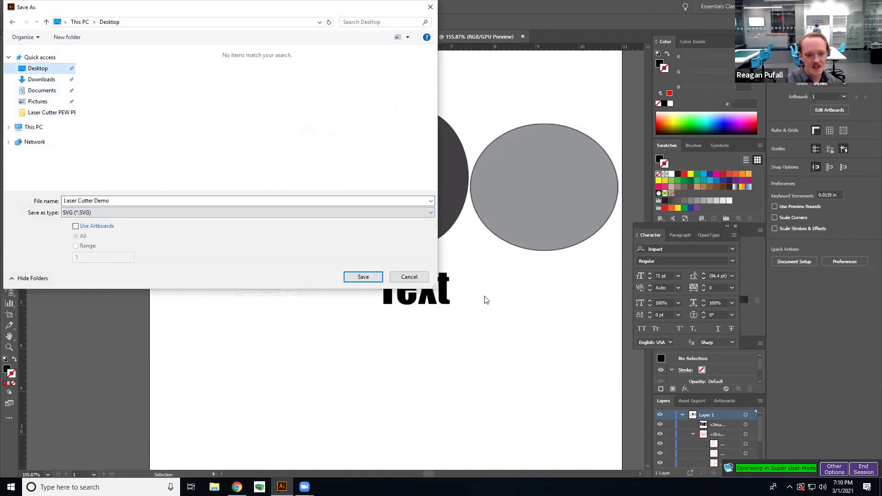
pyautogui.click(364, 277)
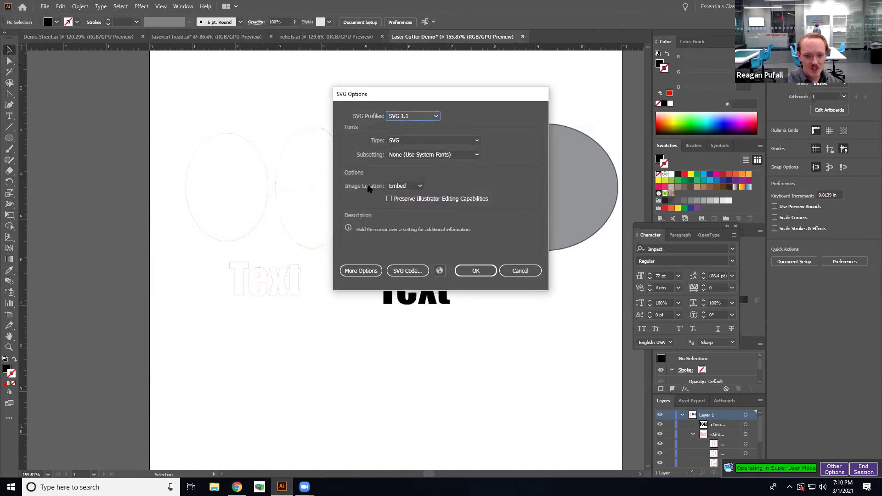
# - Try Link as the image location in the SVG options and set it back to Embed
pyautogui.moveTo(439, 94); pyautogui.dragTo(261, 162)
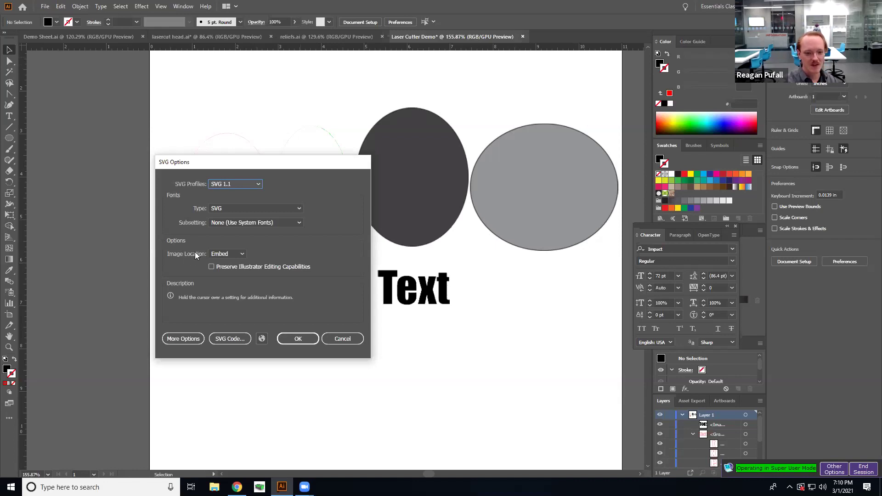
pyautogui.click(221, 254)
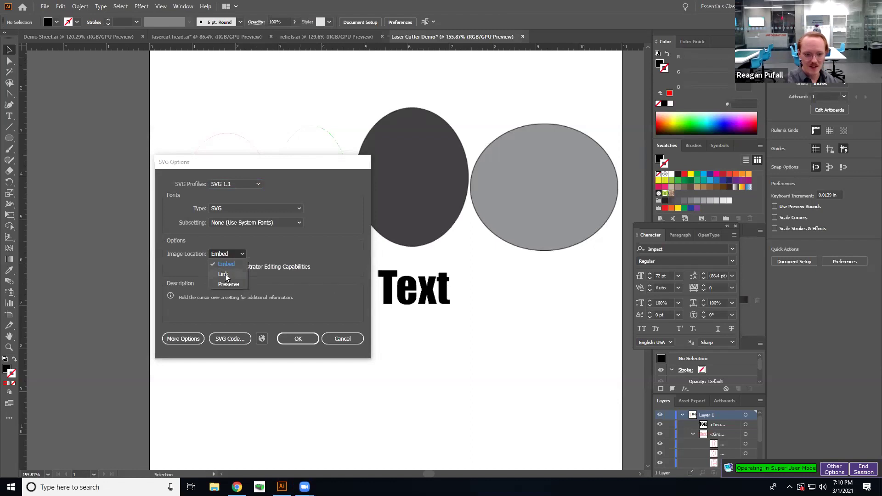
pyautogui.click(224, 274)
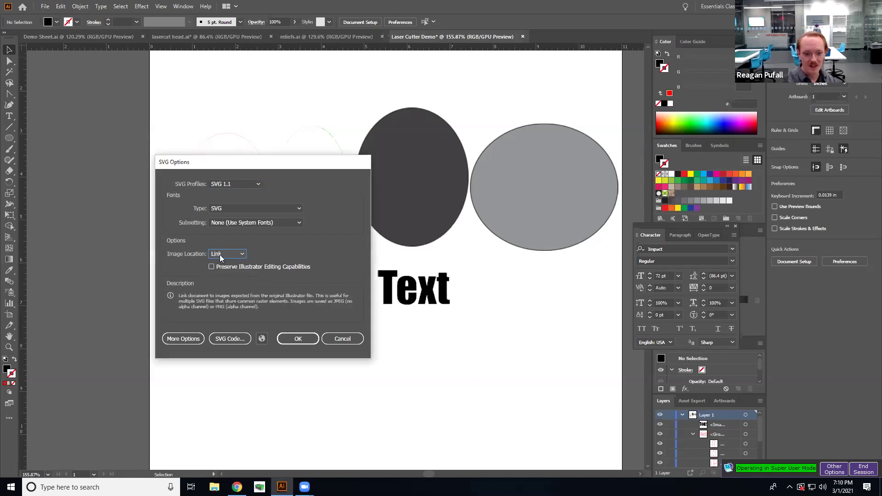
pyautogui.click(244, 255)
pyautogui.click(219, 260)
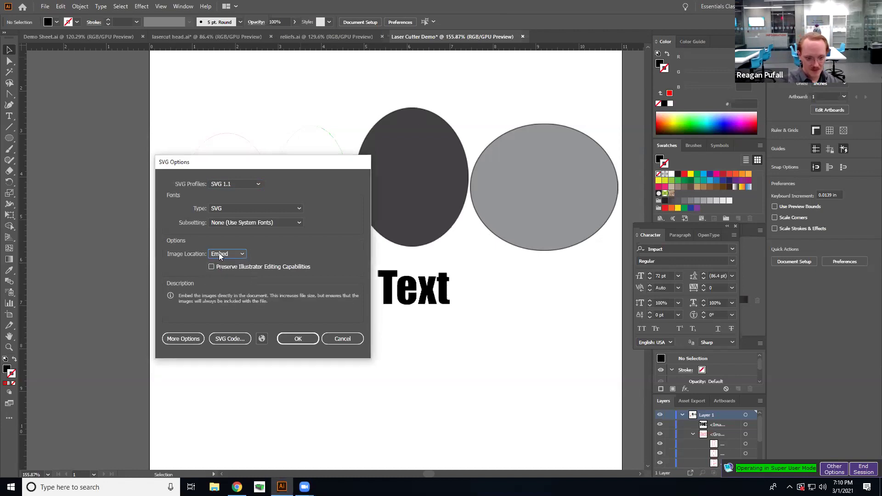
# - Finish the SVG export with the chosen options and switch to the Glowforge dashboard in Chrome
pyautogui.click(297, 340)
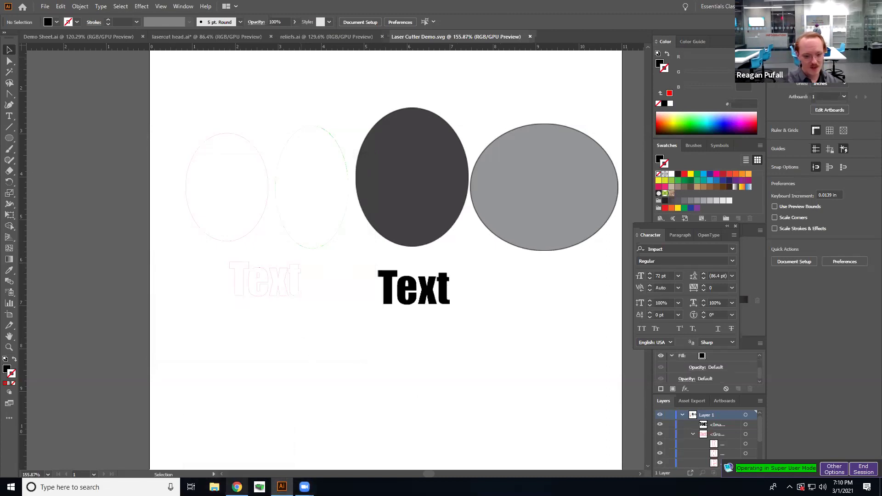
pyautogui.hotkey('alt', 'Tab')
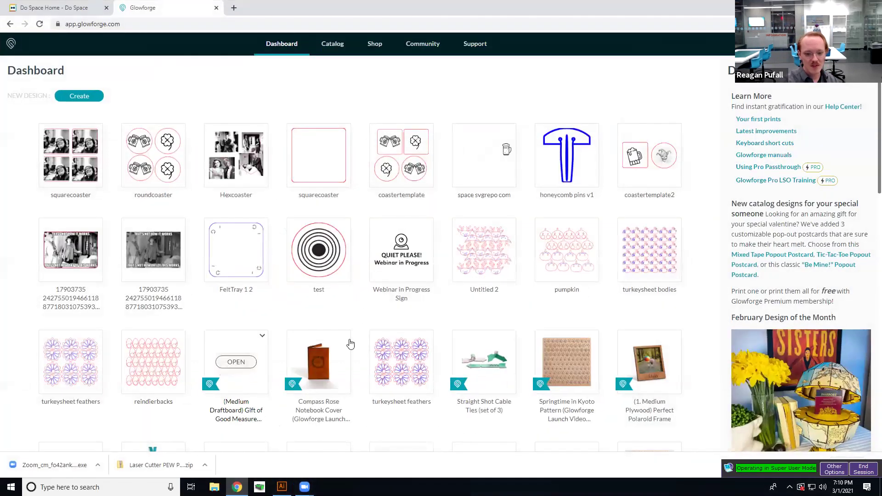
# - Upload the Laser Cutter Demo file from the Desktop as a new design and move its artwork about 4 inches right onto the wood sheet
pyautogui.moveTo(340, 381)
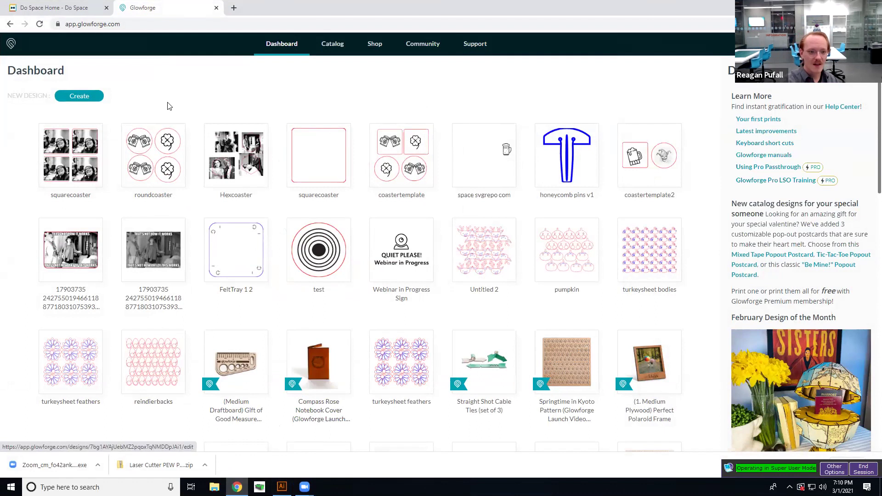
pyautogui.moveTo(252, 289)
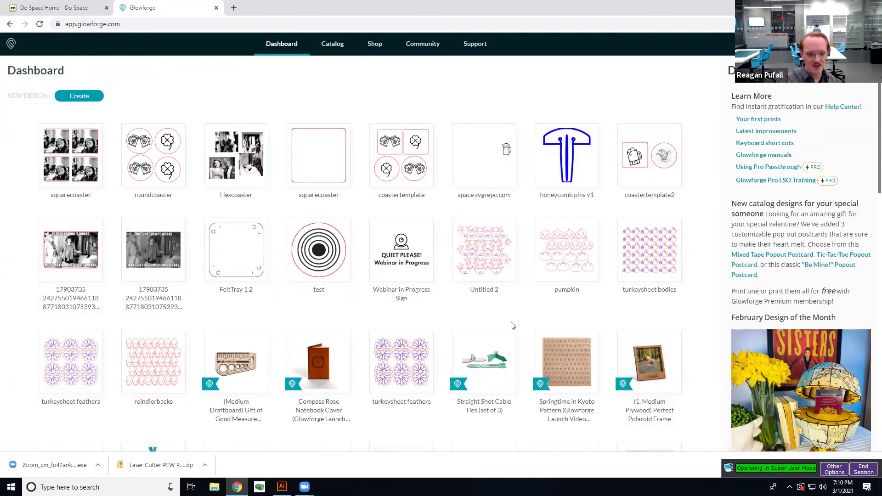
pyautogui.moveTo(372, 301)
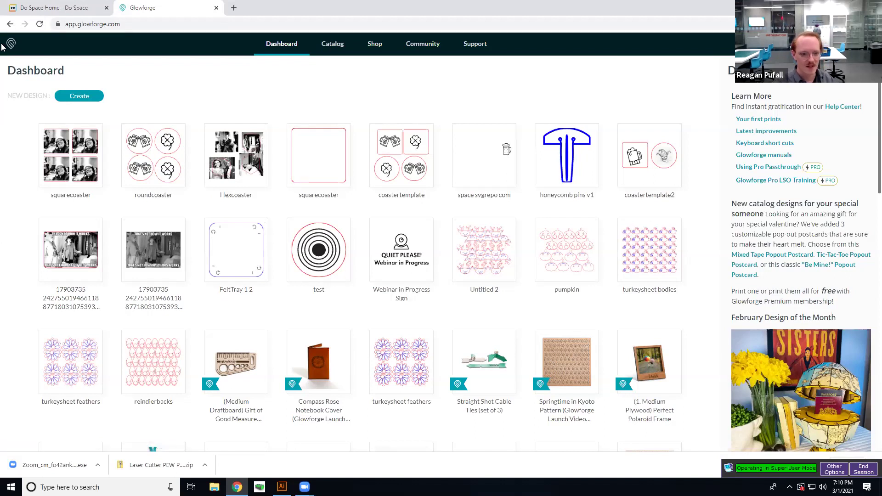
pyautogui.click(88, 99)
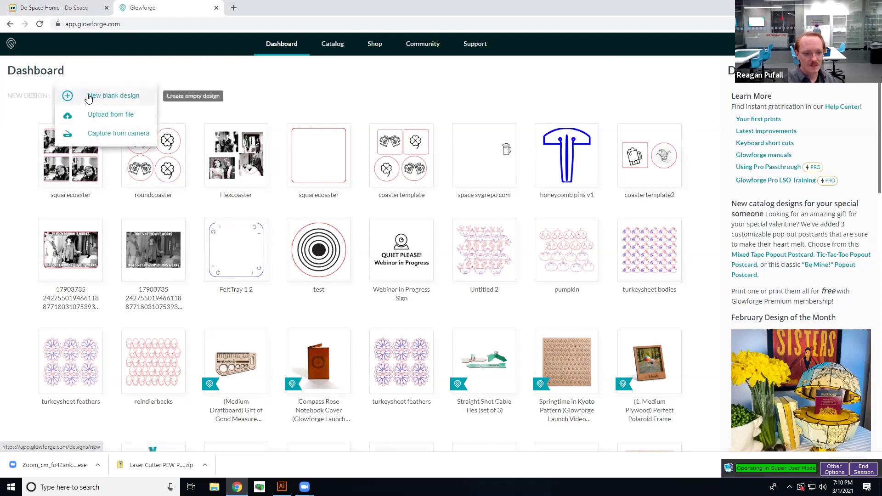
pyautogui.click(120, 117)
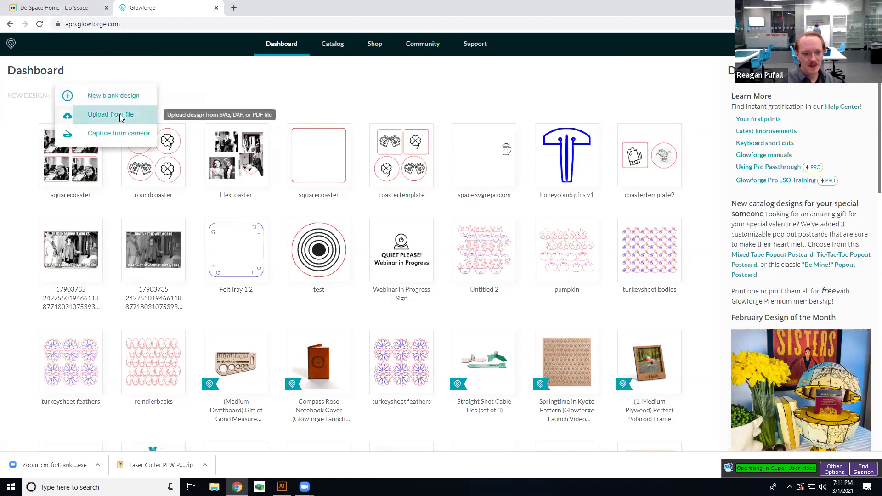
pyautogui.click(39, 69)
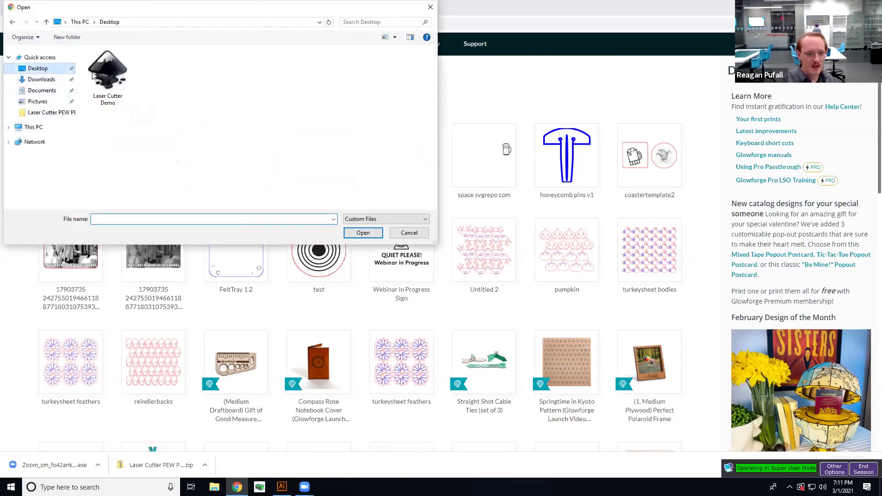
pyautogui.click(115, 86)
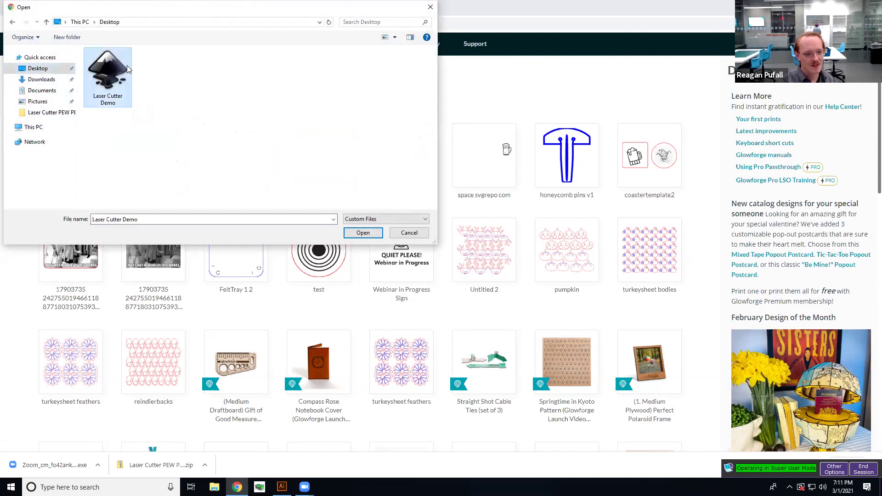
pyautogui.click(367, 235)
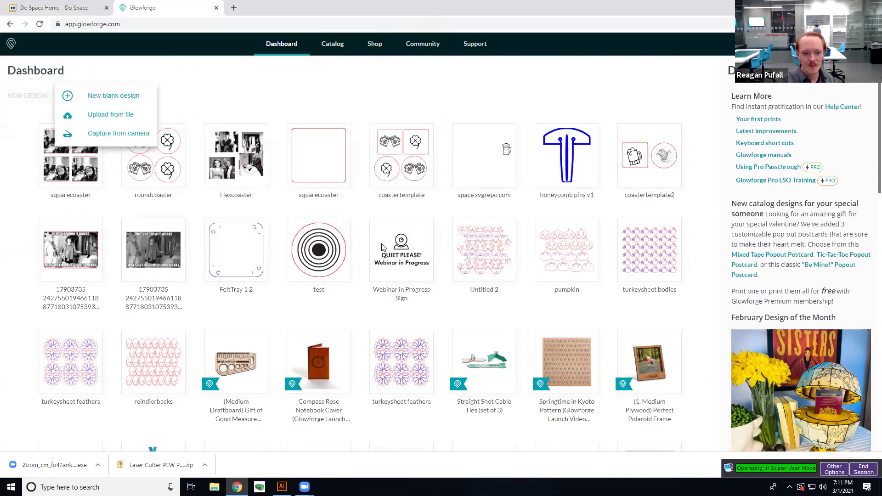
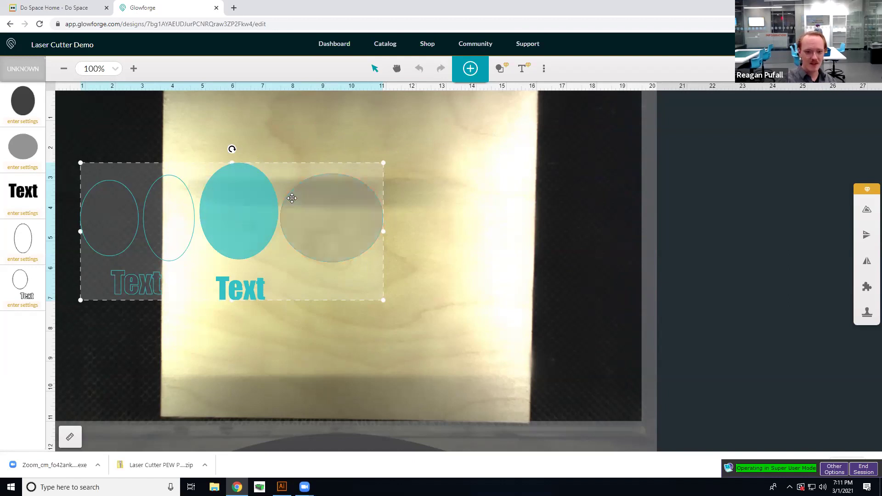
pyautogui.moveTo(285, 175); pyautogui.dragTo(412, 176)
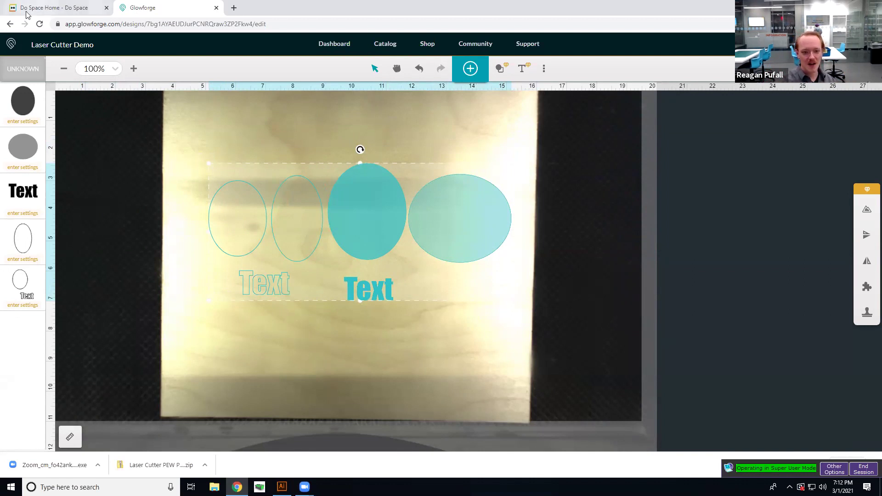
# - Browse the material list and set the design's material to Medium Aspen Hardwood
pyautogui.click(23, 71)
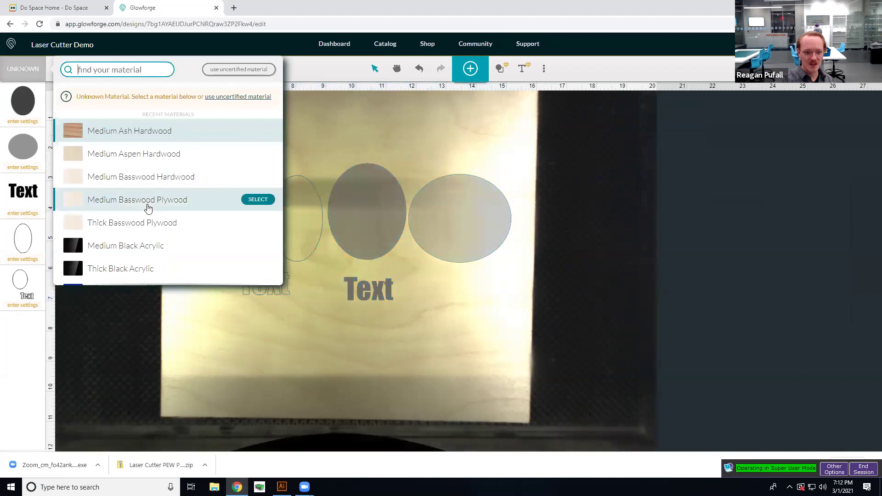
pyautogui.scroll(-3, 150, 252)
pyautogui.scroll(3, 156, 239)
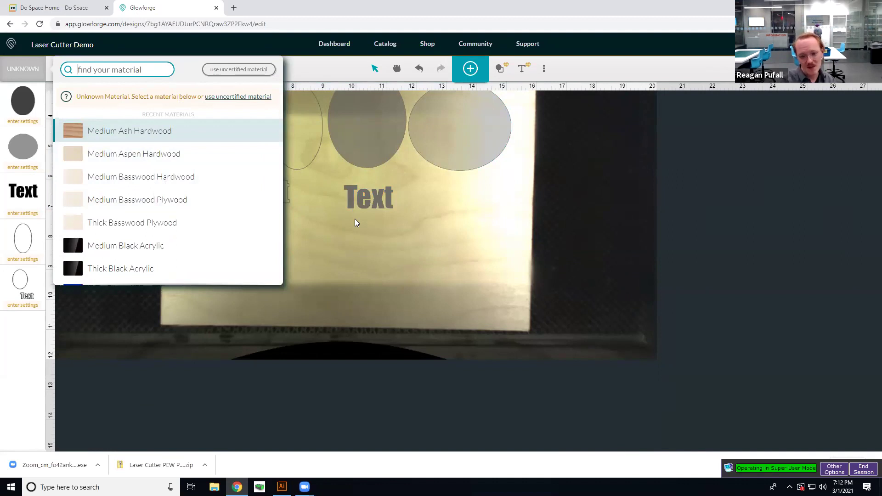
pyautogui.scroll(3, 370, 266)
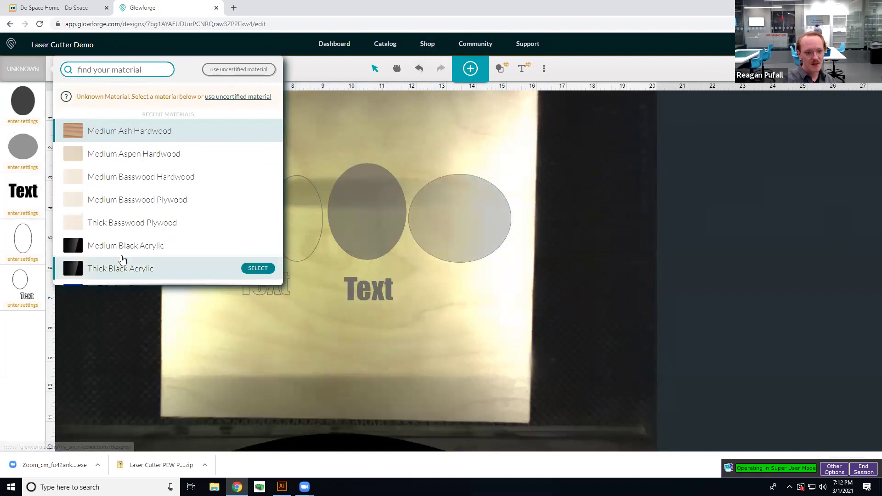
pyautogui.scroll(-1, 155, 260)
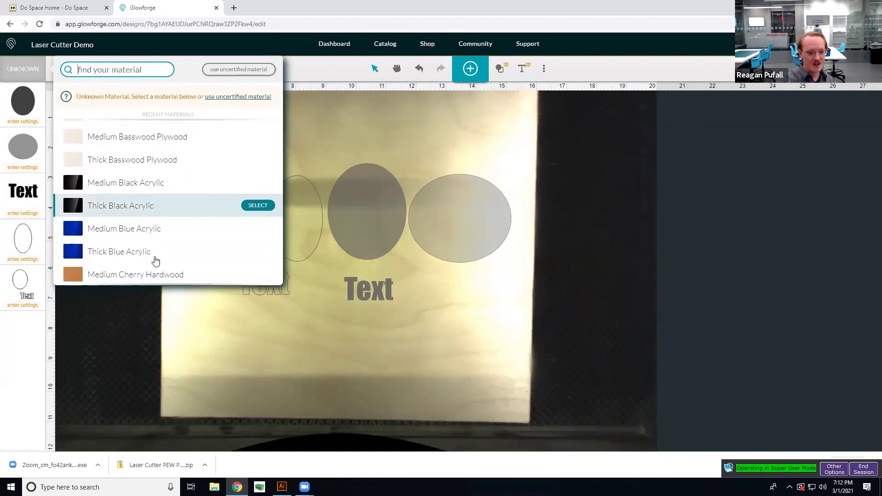
pyautogui.scroll(3, 397, 232)
pyautogui.scroll(-4, 389, 332)
pyautogui.scroll(1, 142, 210)
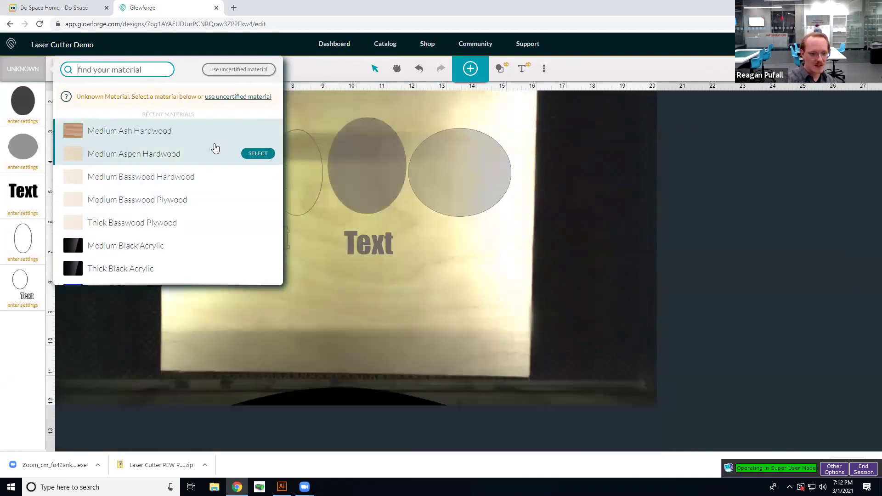
pyautogui.click(170, 157)
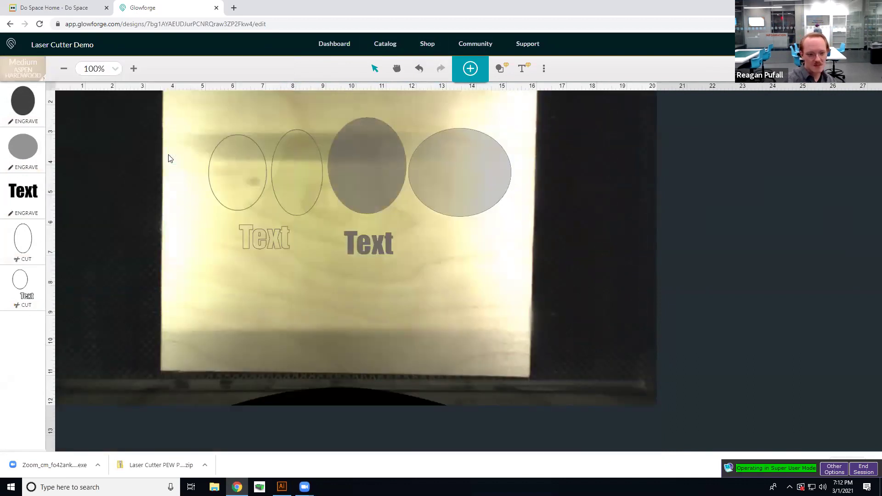
# - Set the dark gray oval's engraving preset to HD Graphic
pyautogui.scroll(1, 514, 230)
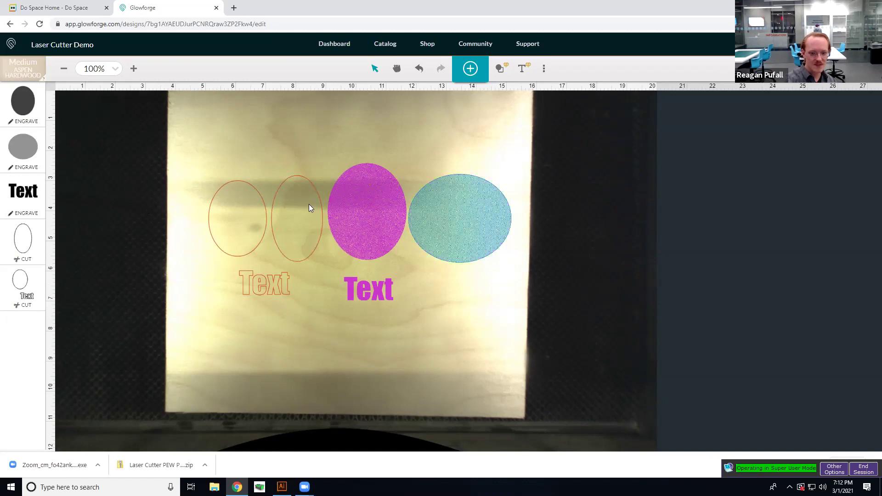
pyautogui.click(355, 208)
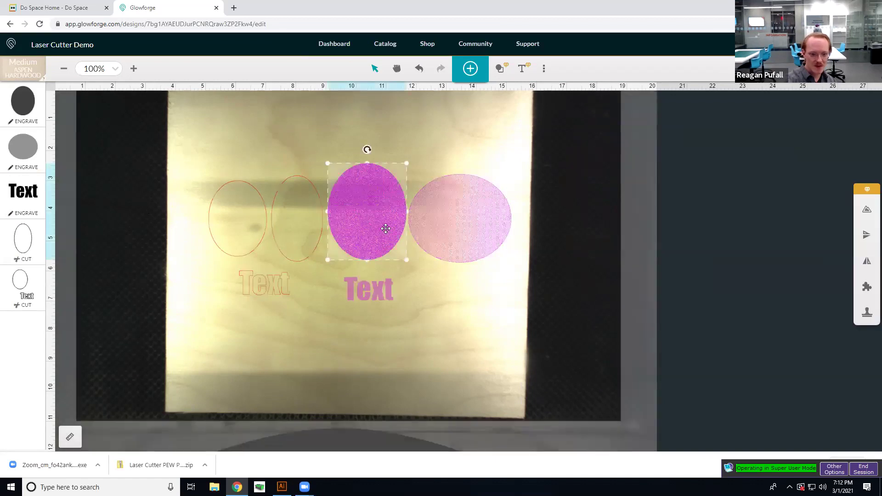
pyautogui.click(22, 98)
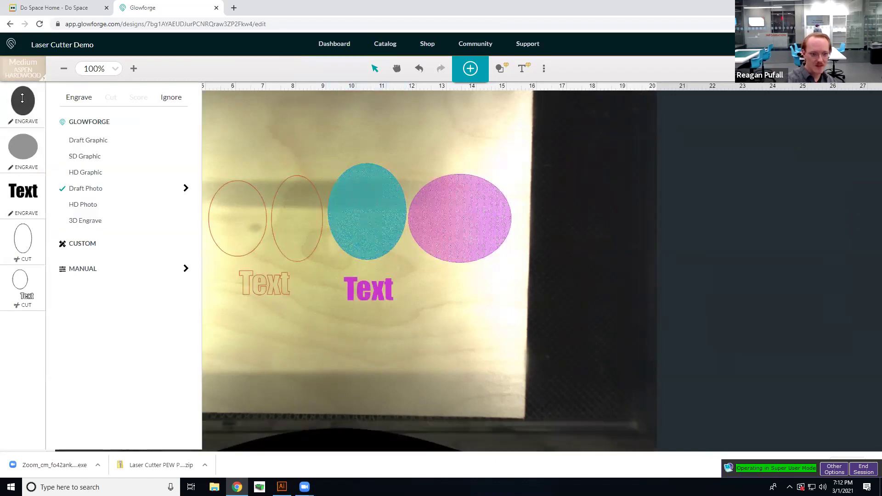
pyautogui.click(11, 123)
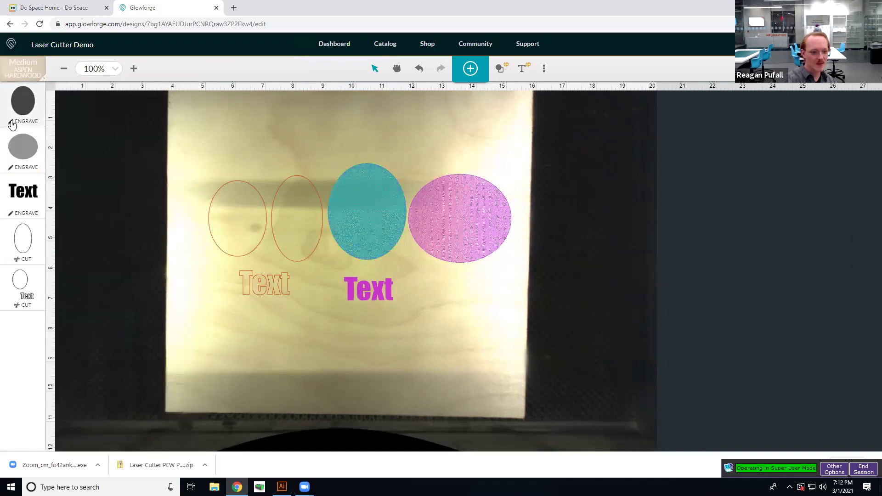
pyautogui.click(25, 121)
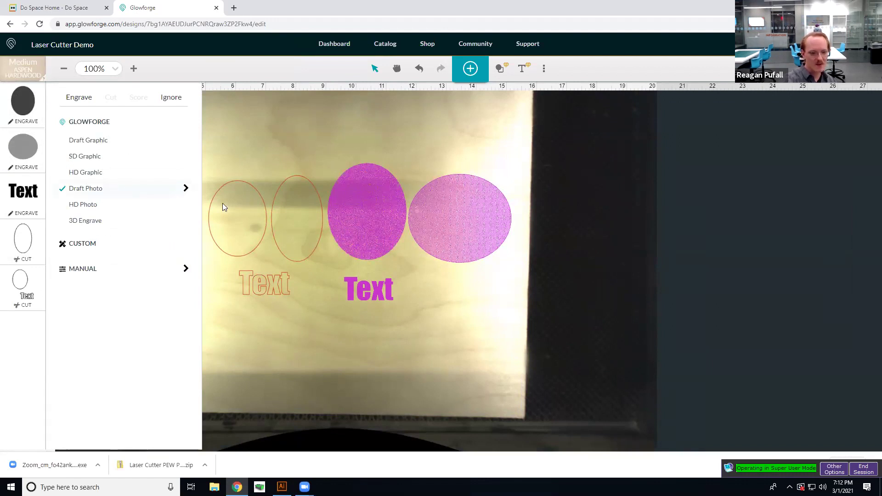
pyautogui.click(91, 176)
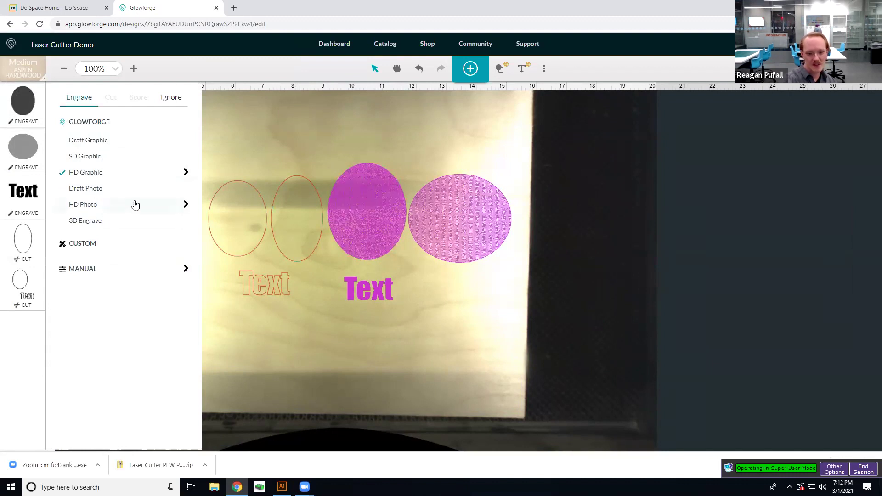
# - Try Convert to patterns and Vary power as the dark oval's grayscale mode in the detailed settings, and set it back to Convert to dots
pyautogui.click(186, 171)
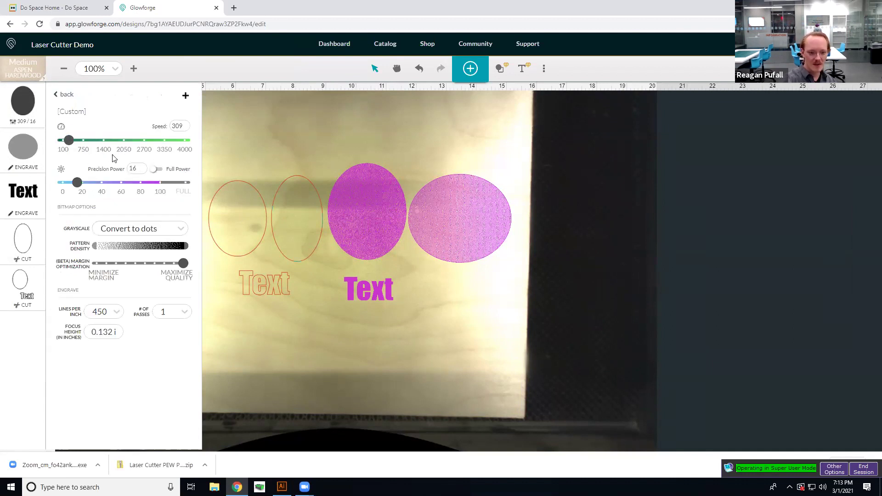
pyautogui.click(182, 230)
pyautogui.click(150, 266)
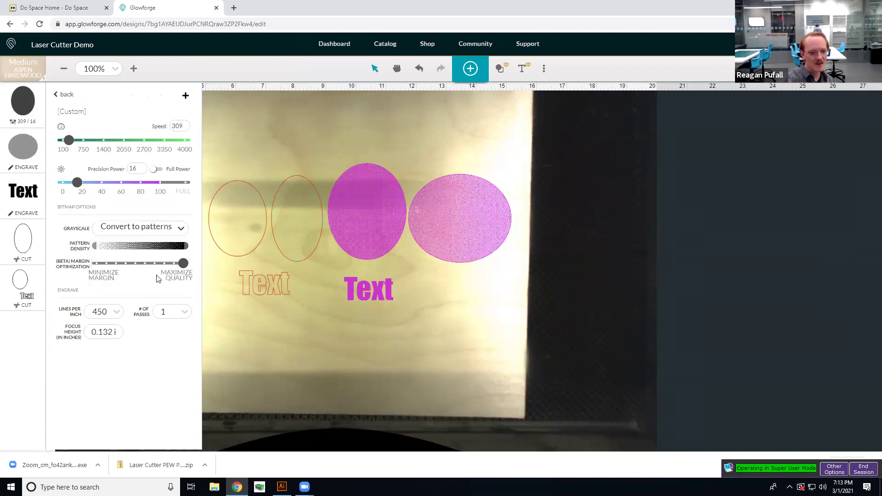
pyautogui.click(171, 229)
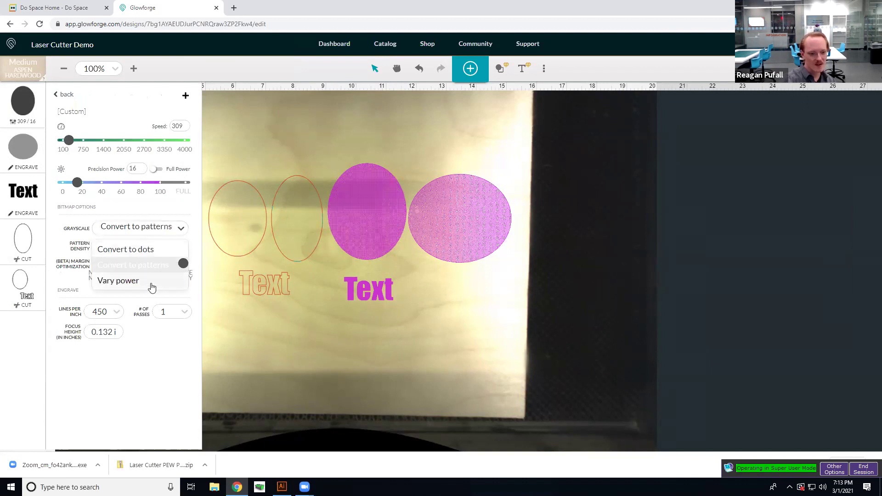
pyautogui.click(152, 281)
pyautogui.click(149, 229)
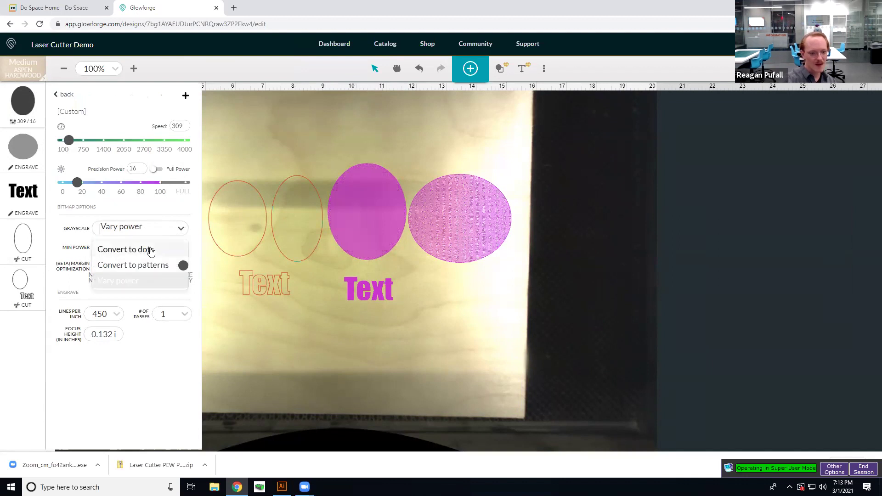
pyautogui.click(150, 249)
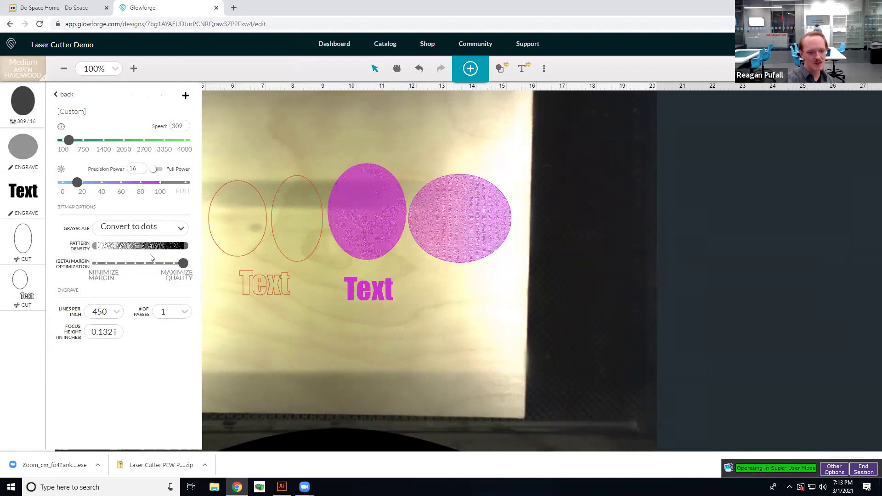
# - Review the available lines-per-inch values for the dark oval's engraving and return to the engraving presets
pyautogui.click(117, 316)
pyautogui.scroll(-3, 120, 389)
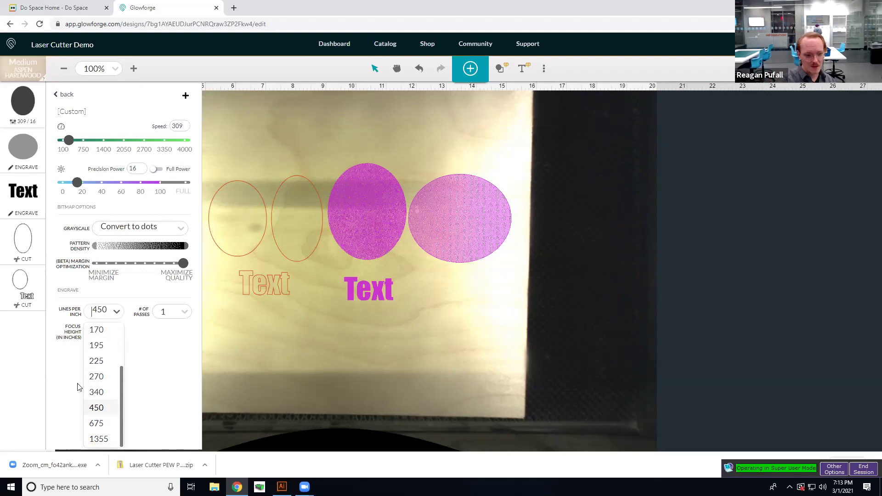
pyautogui.click(159, 370)
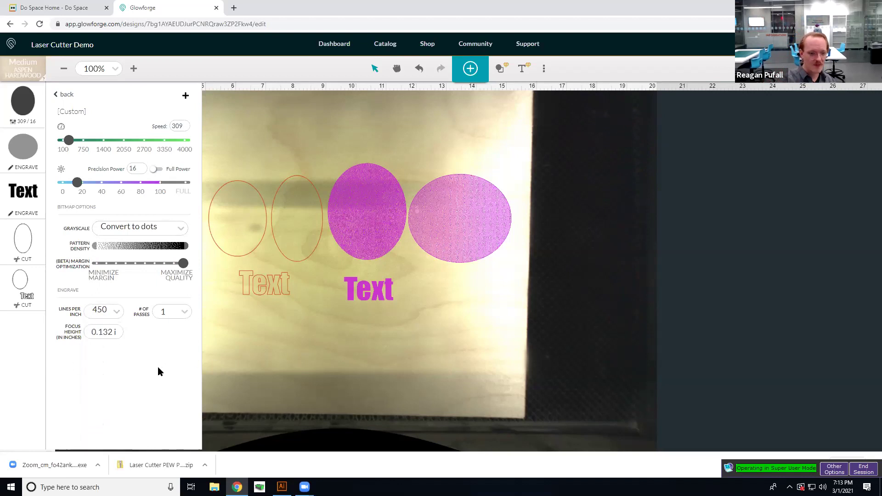
pyautogui.click(117, 310)
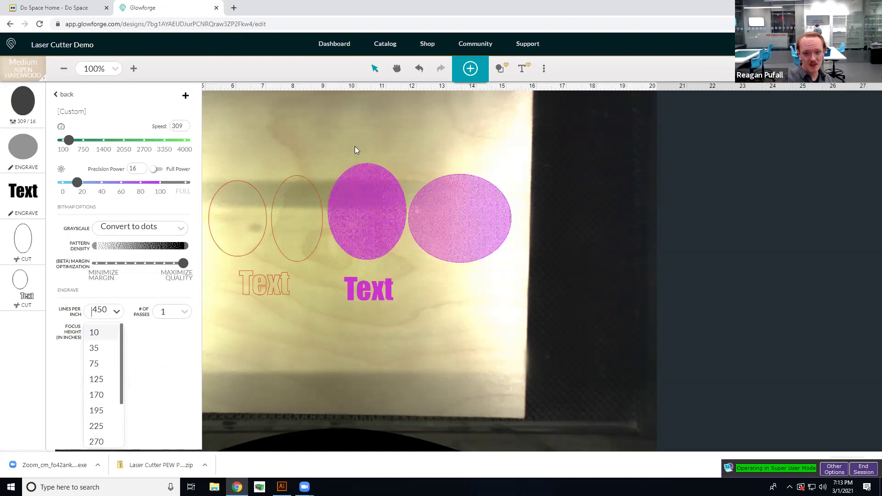
pyautogui.scroll(-2, 119, 419)
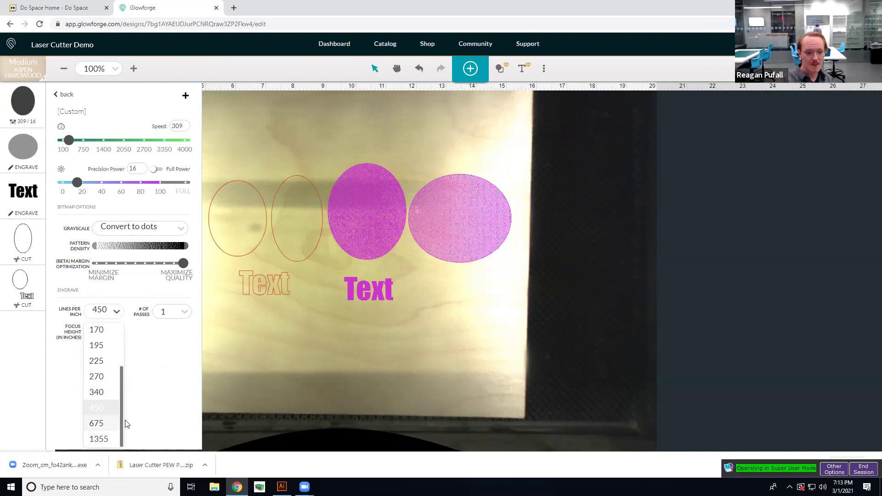
pyautogui.click(59, 96)
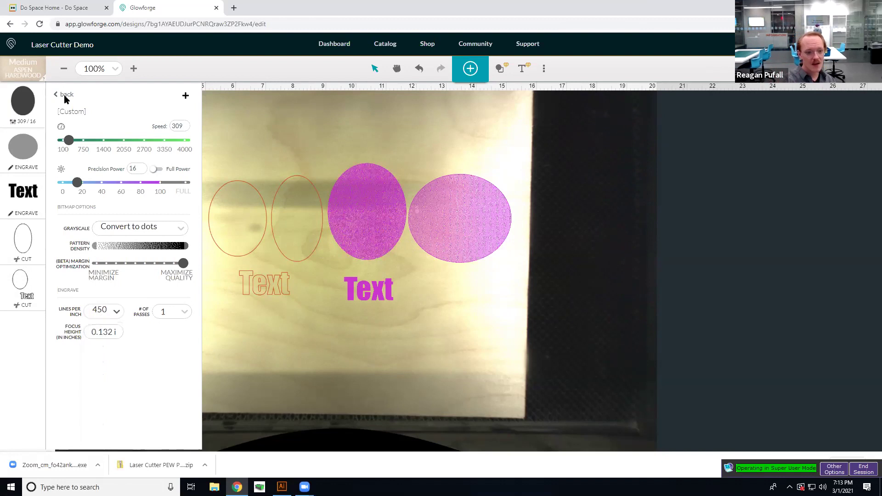
pyautogui.click(65, 96)
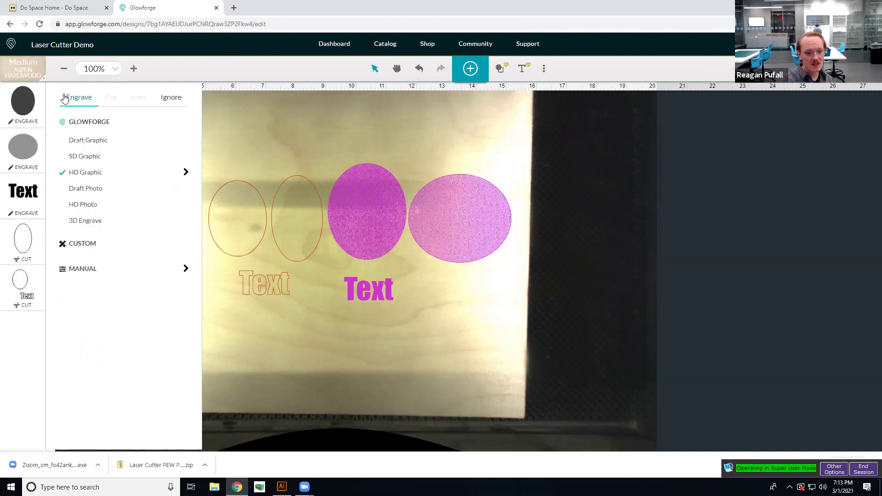
# - Try the Draft Graphic preset on the dark gray oval and set it back to HD Graphic
pyautogui.click(97, 145)
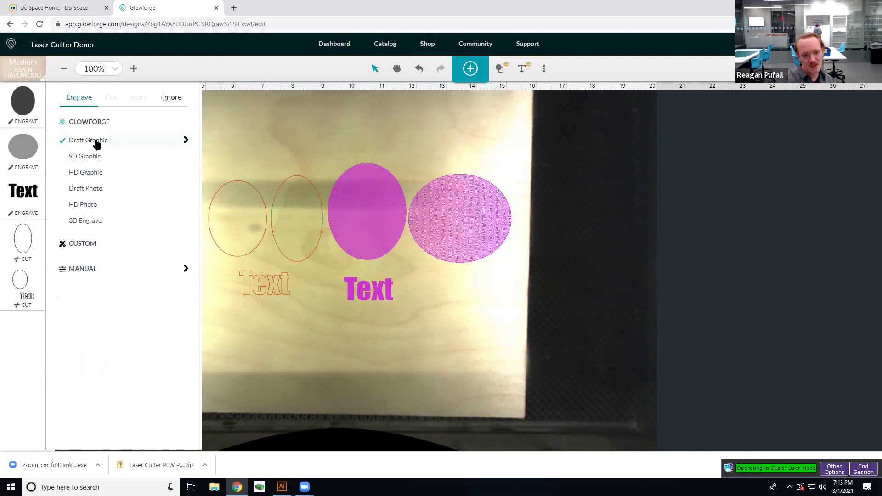
pyautogui.click(90, 173)
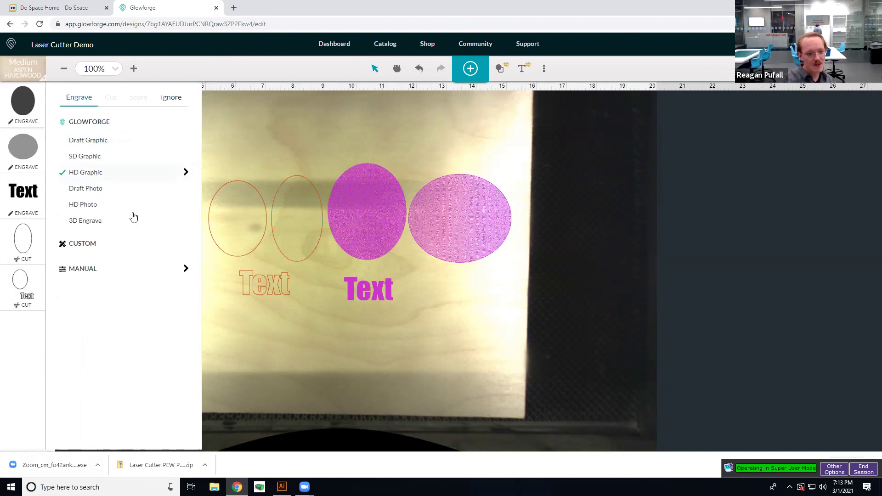
# - Set the light gray oval's engraving preset to 3D Engrave and open its detailed settings for review
pyautogui.click(29, 147)
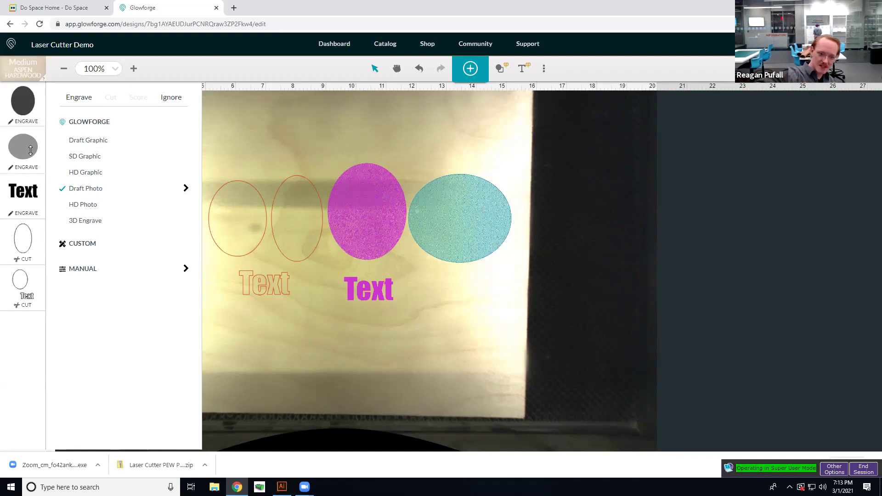
pyautogui.click(107, 220)
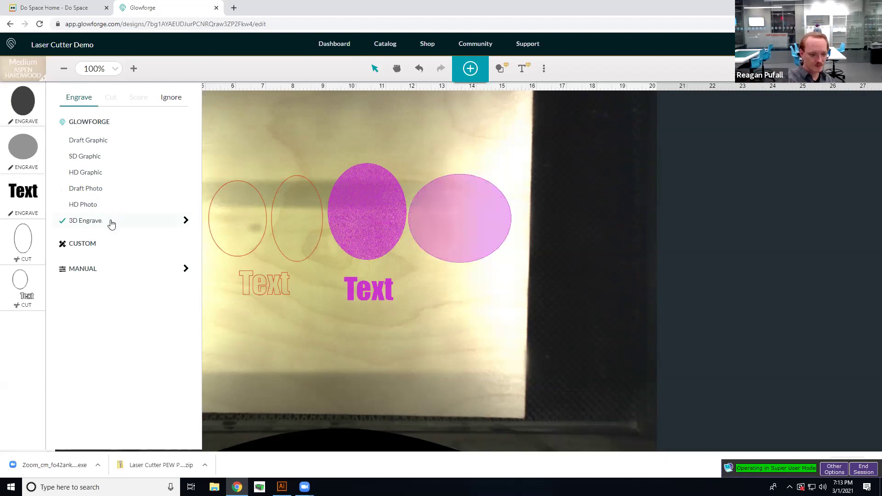
pyautogui.click(25, 200)
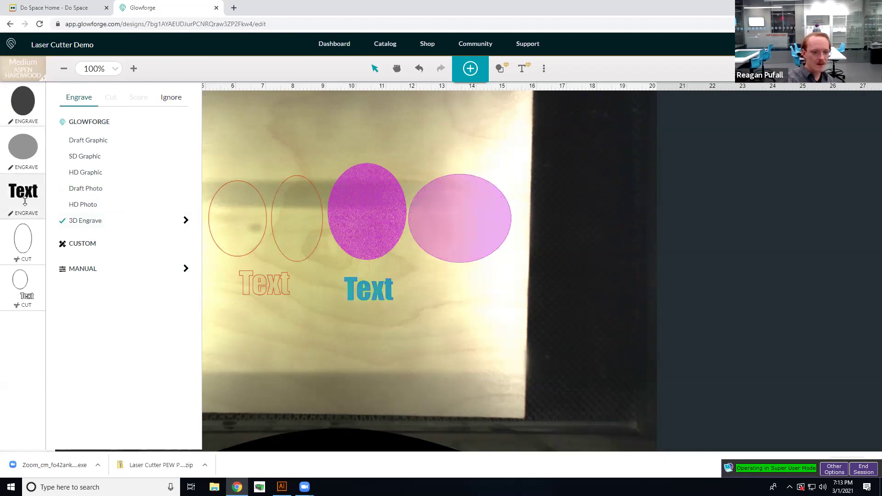
pyautogui.click(186, 220)
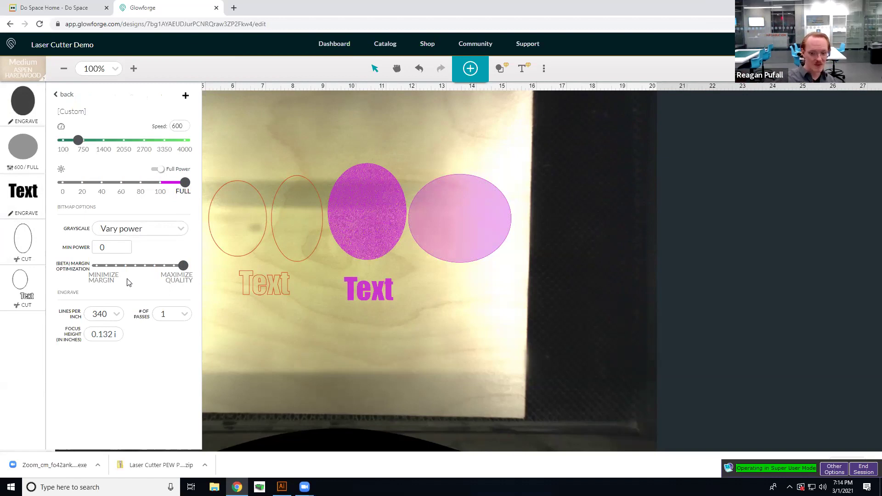
# - Set the filled text's engraving preset to HD Graphic and change the narrow outlined oval to a High Quality score
pyautogui.click(27, 182)
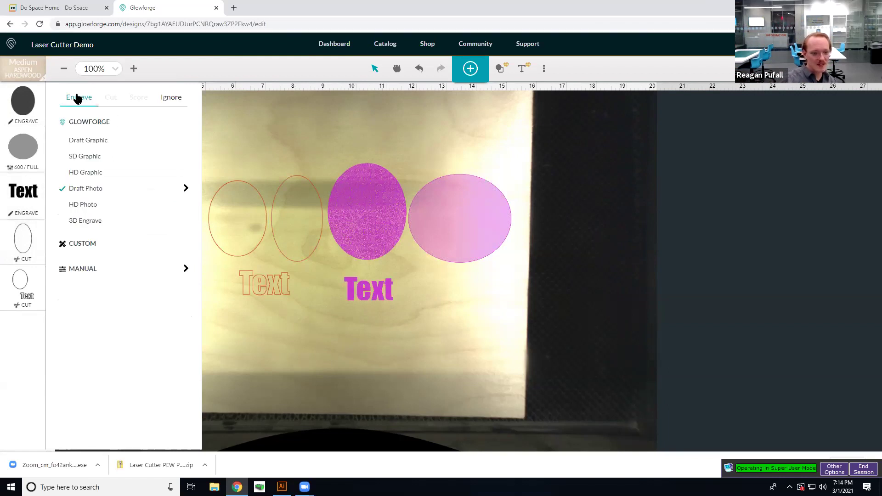
pyautogui.click(92, 175)
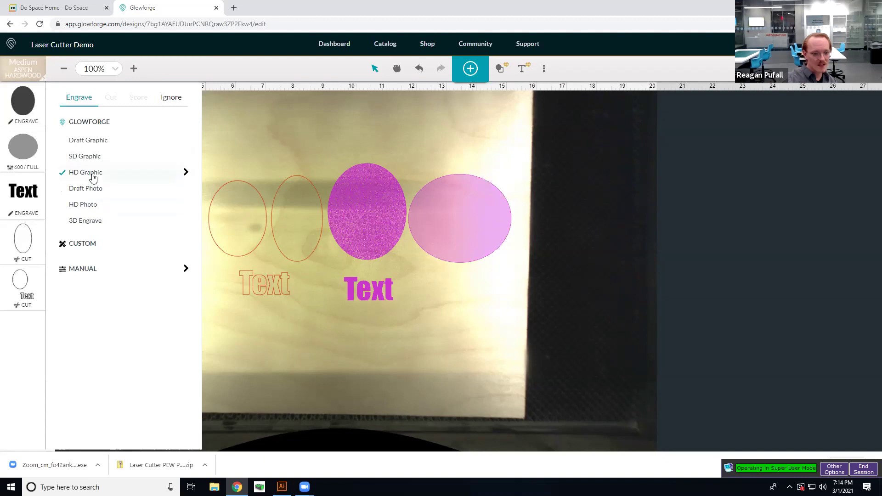
pyautogui.click(24, 239)
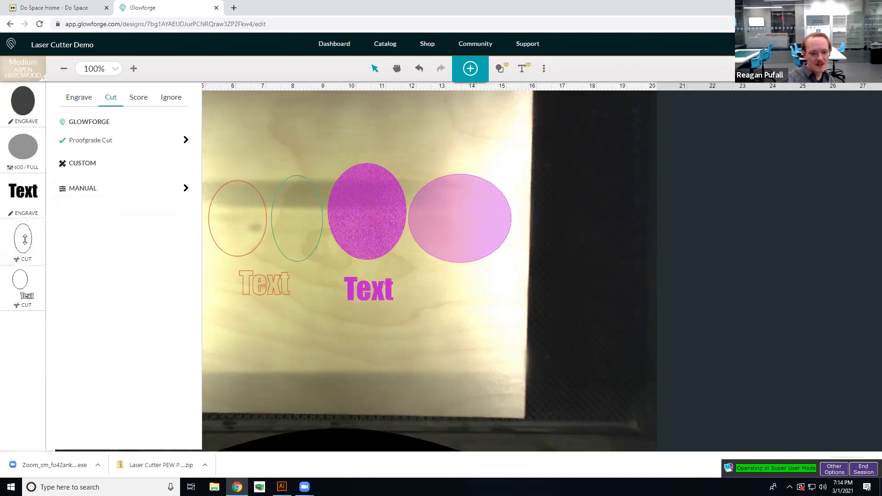
pyautogui.click(138, 97)
pyautogui.click(77, 157)
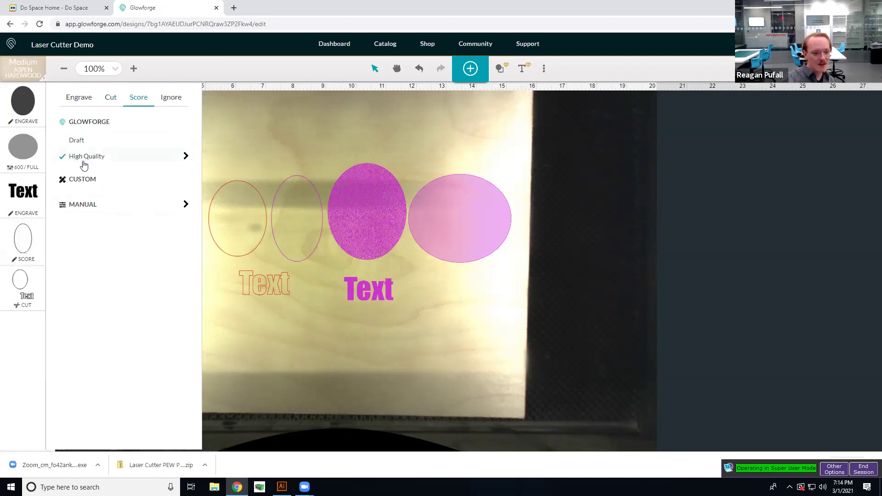
# - Check the Proofgrade Cut setting of the outlined oval and outlined text, and send the design to the Glowforge for printing
pyautogui.click(33, 291)
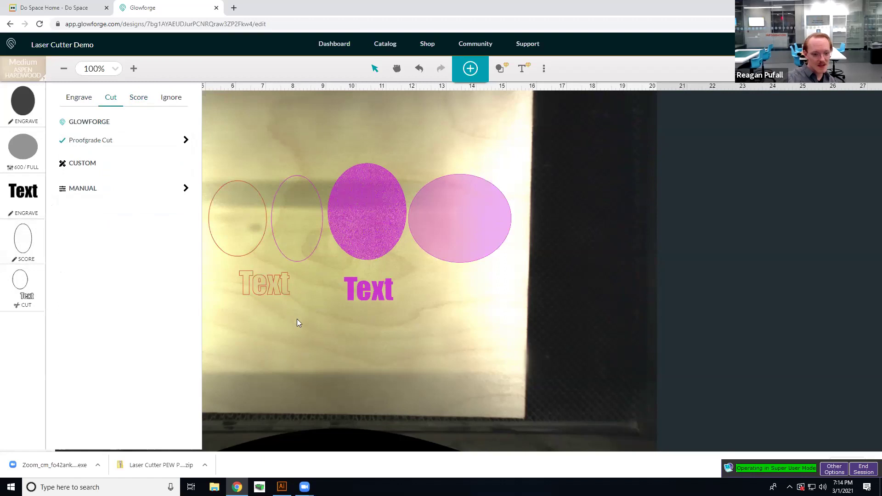
pyautogui.click(275, 283)
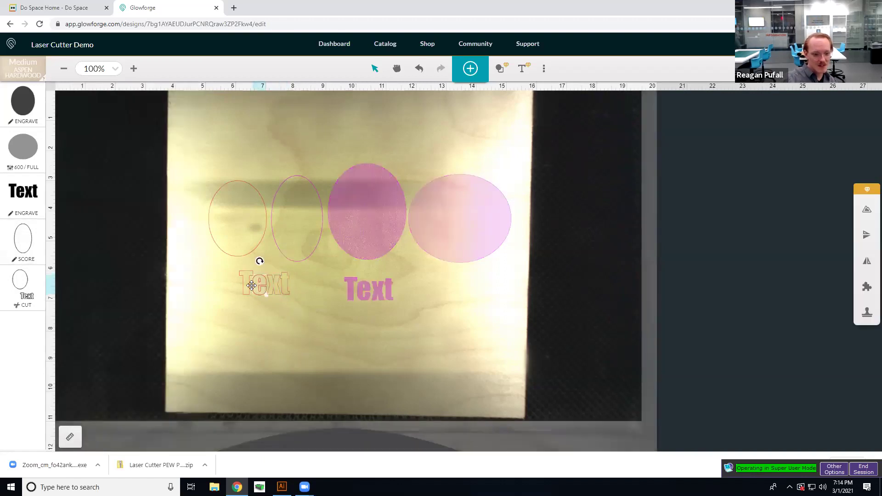
pyautogui.click(14, 286)
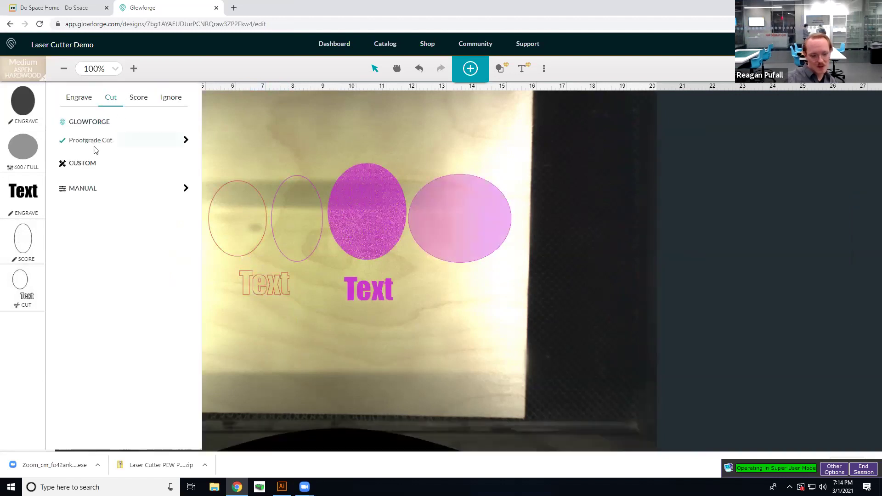
pyautogui.click(399, 345)
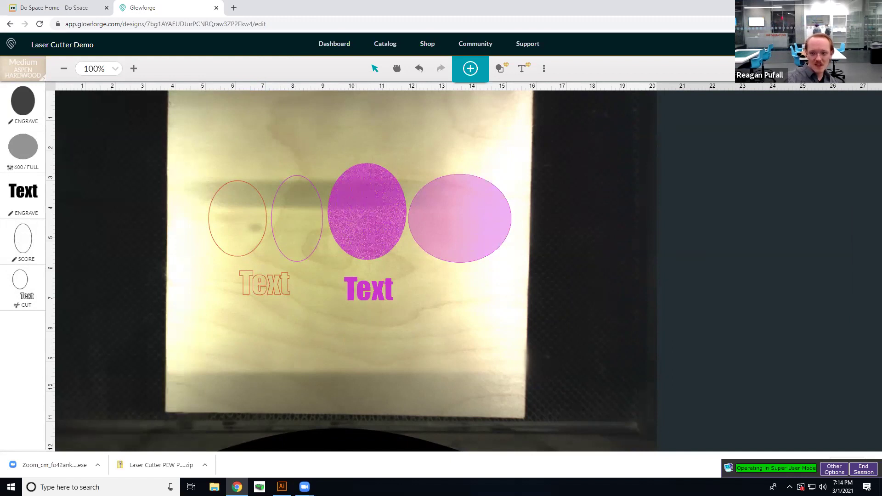
pyautogui.click(819, 98)
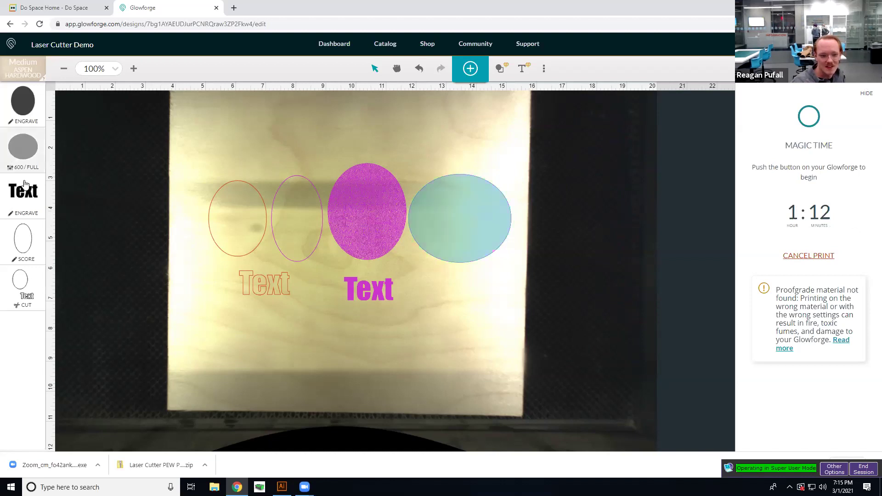
# - Return the light gray oval from its custom settings to the 3D Engrave preset and set the dark gray oval's preset to Draft Graphic
pyautogui.click(36, 149)
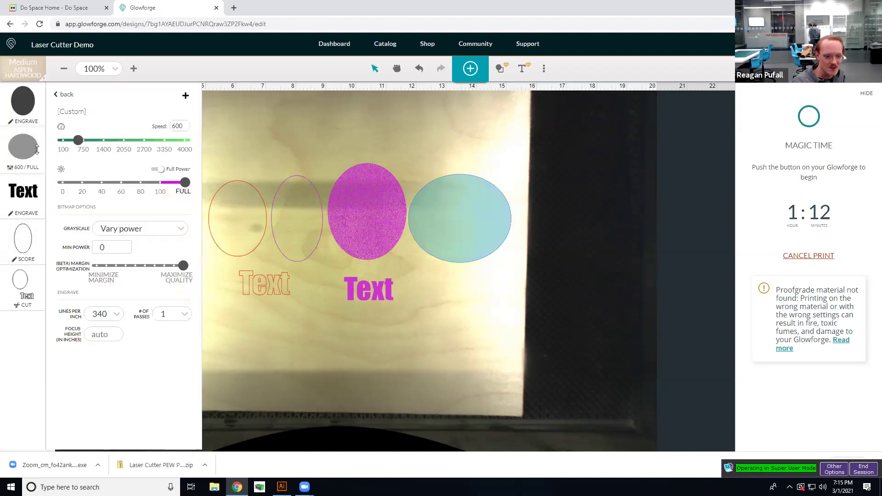
pyautogui.click(64, 95)
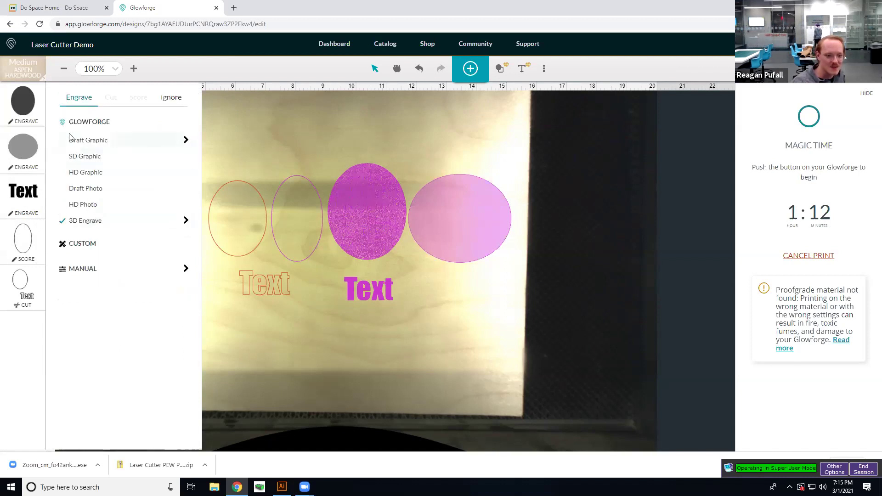
pyautogui.click(33, 106)
pyautogui.click(103, 142)
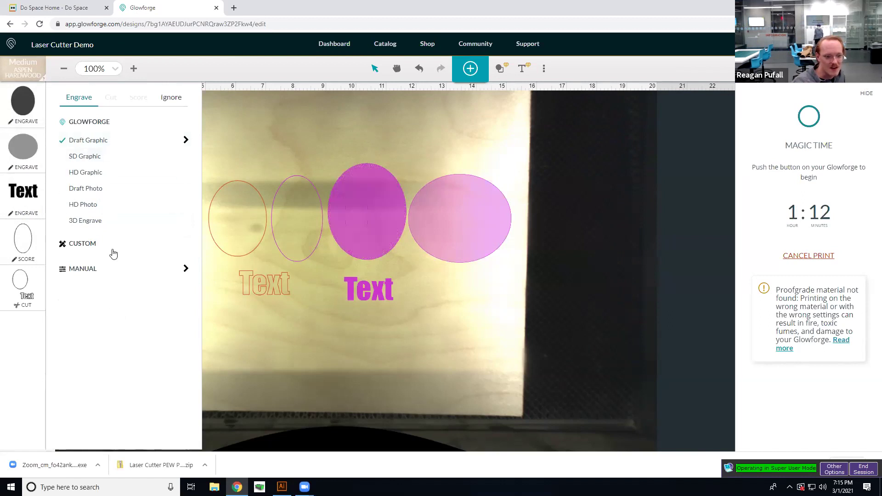
pyautogui.click(110, 173)
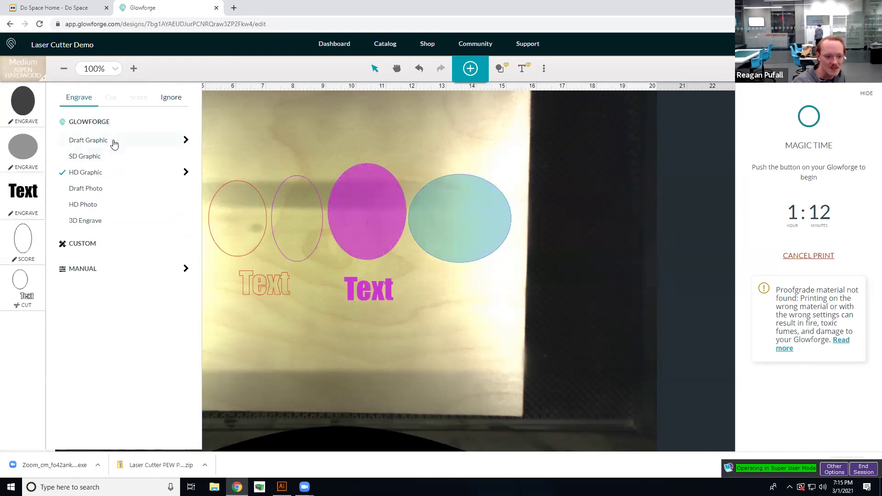
# - Look over the additional design options and cancel the pending Glowforge print
pyautogui.click(815, 256)
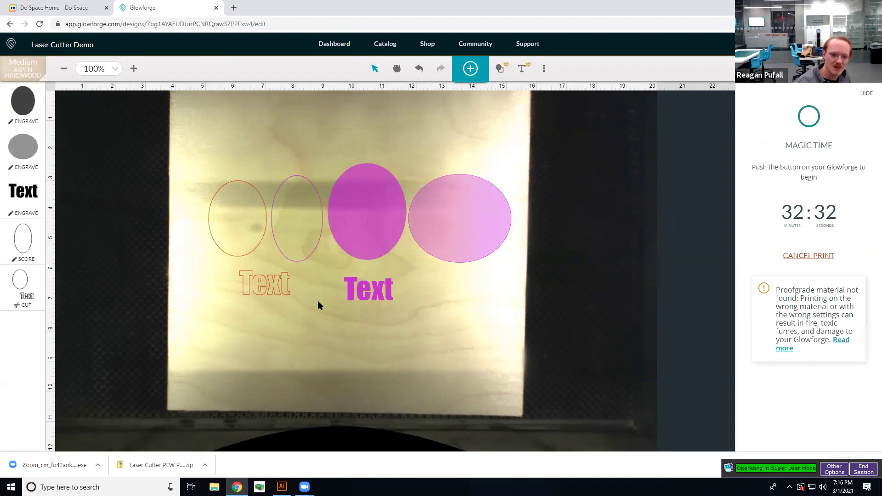
pyautogui.click(544, 68)
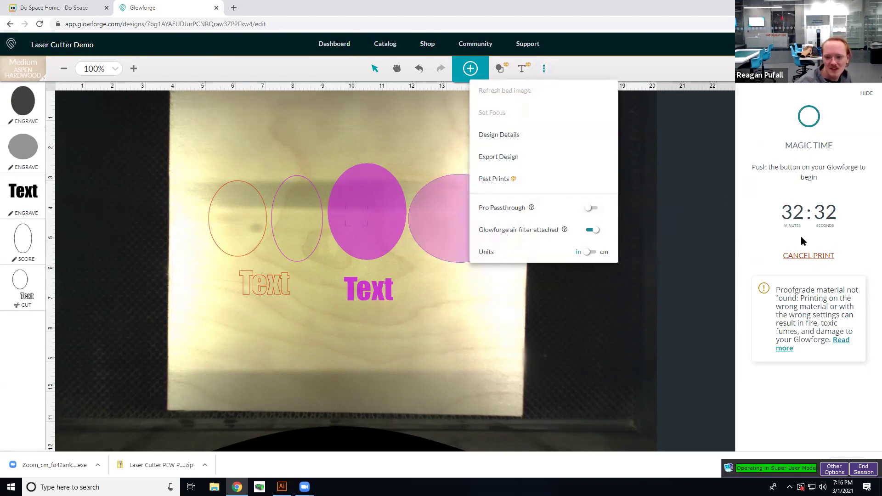
pyautogui.click(199, 147)
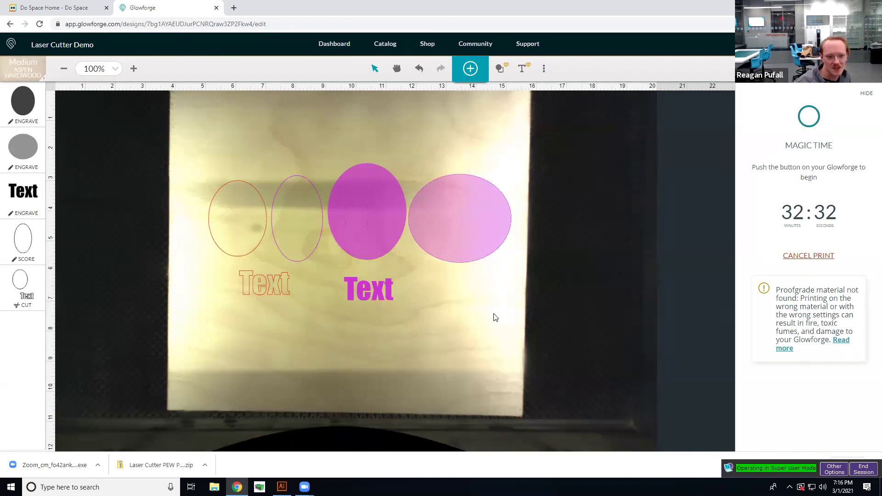
pyautogui.click(819, 256)
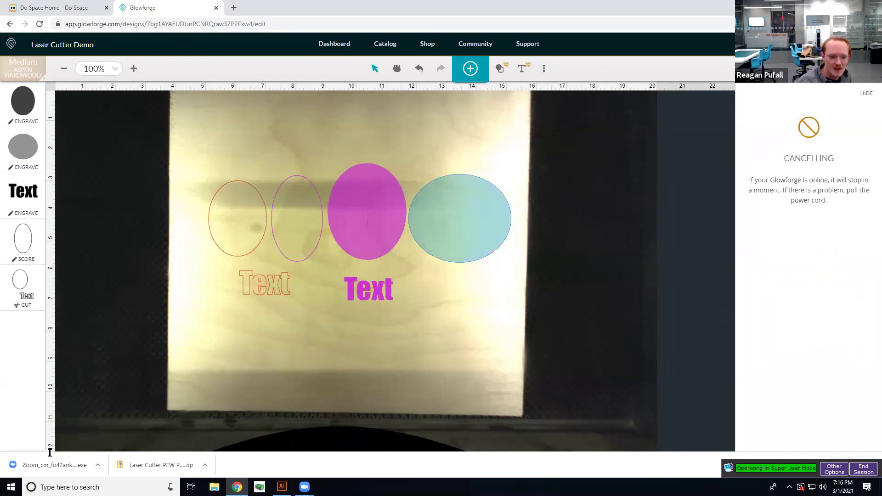
# - Switch to Illustrator and place the happy image from the desktop unlinked, about 5.46 by 3.07 in, below the filled text
pyautogui.click(282, 486)
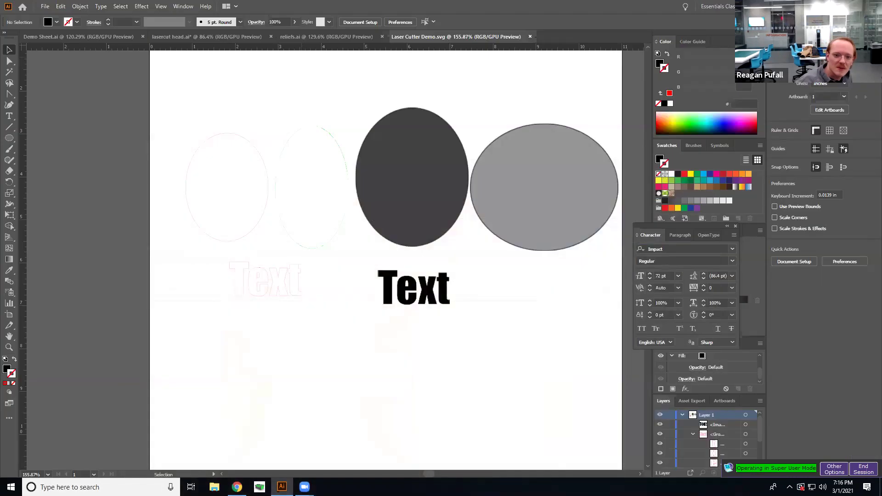
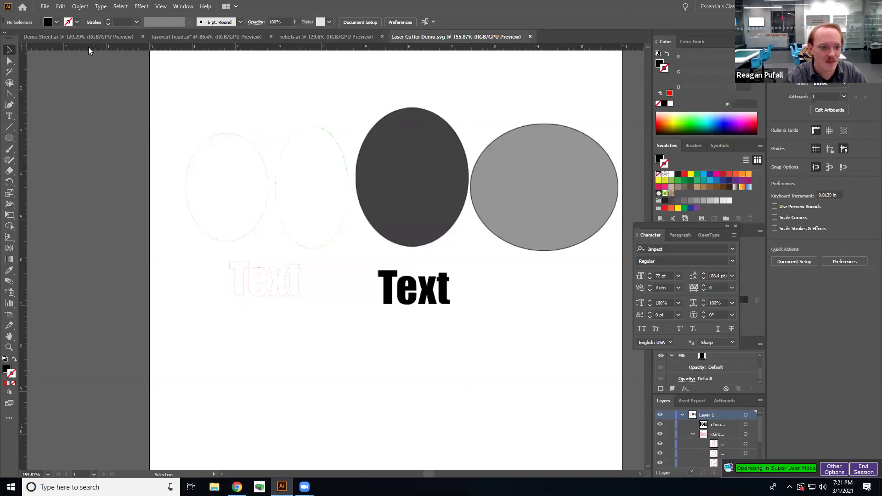
pyautogui.click(45, 6)
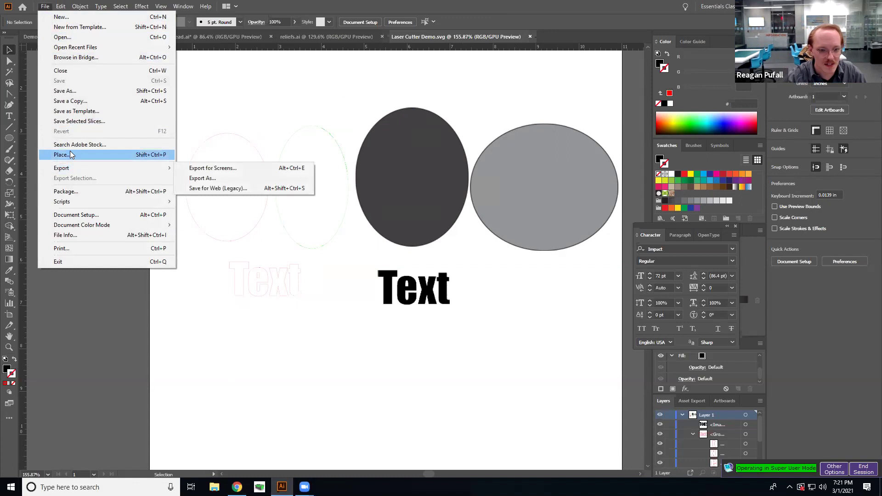
pyautogui.click(70, 155)
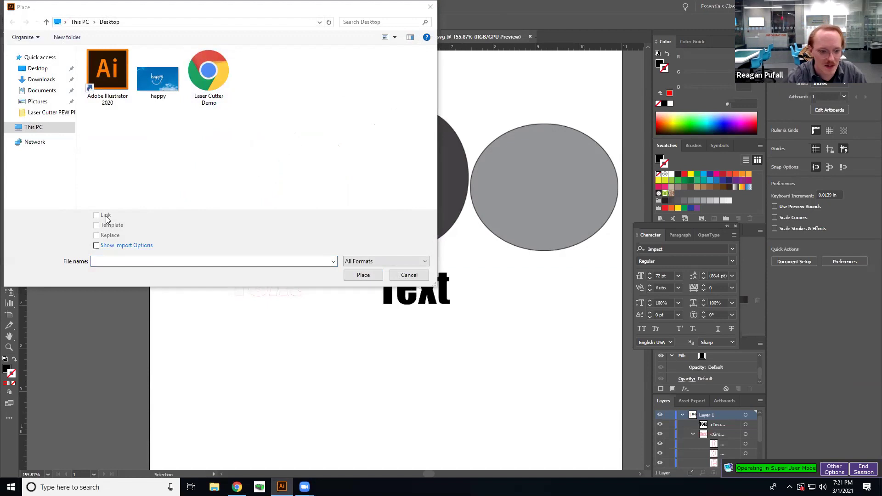
pyautogui.click(151, 90)
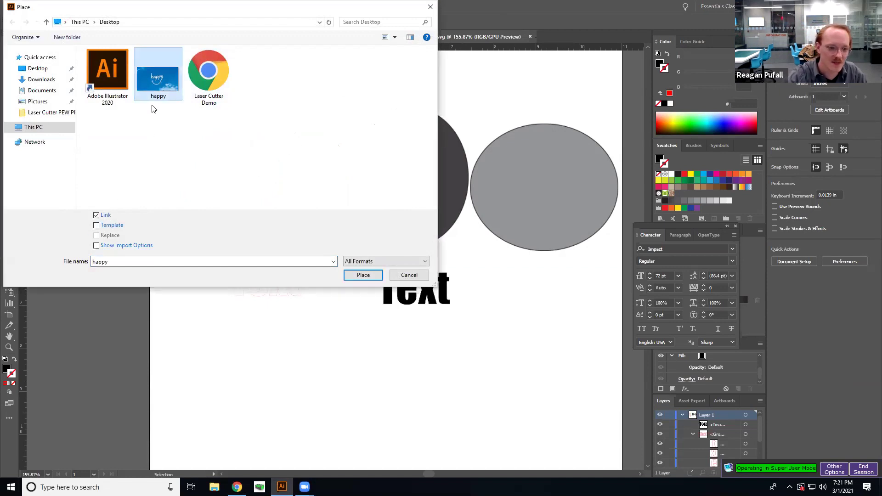
pyautogui.click(96, 216)
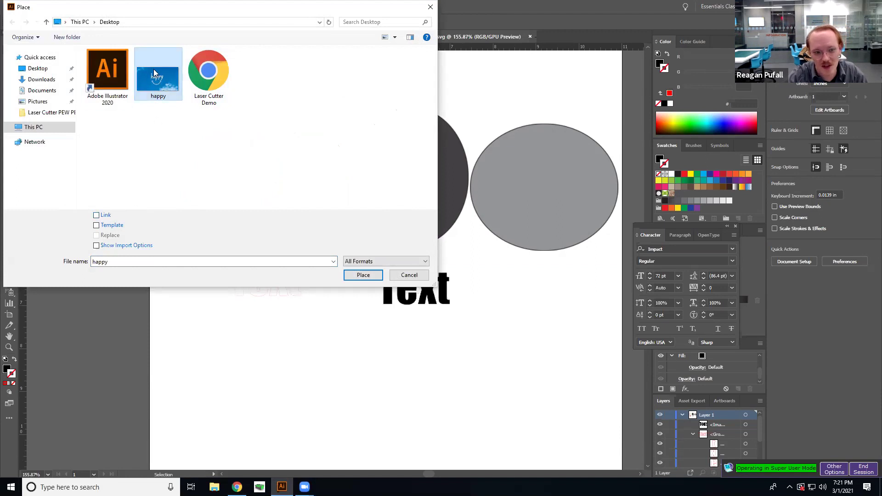
pyautogui.click(362, 275)
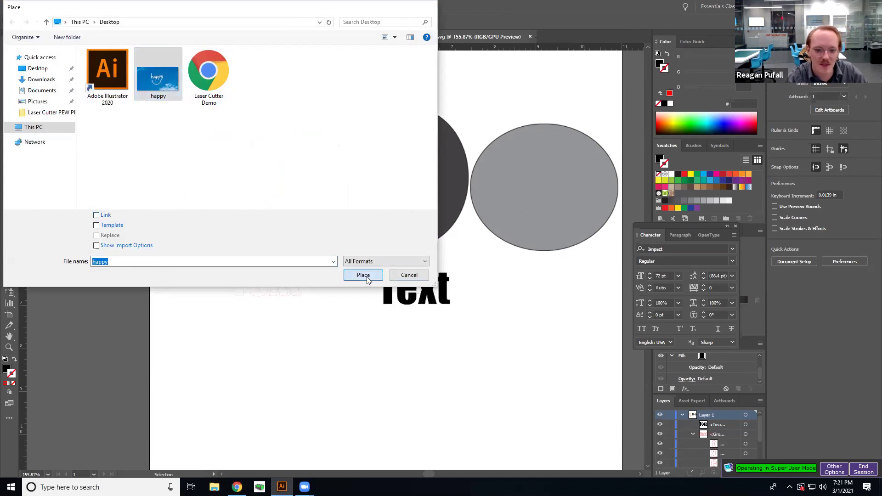
pyautogui.moveTo(275, 311); pyautogui.dragTo(510, 442)
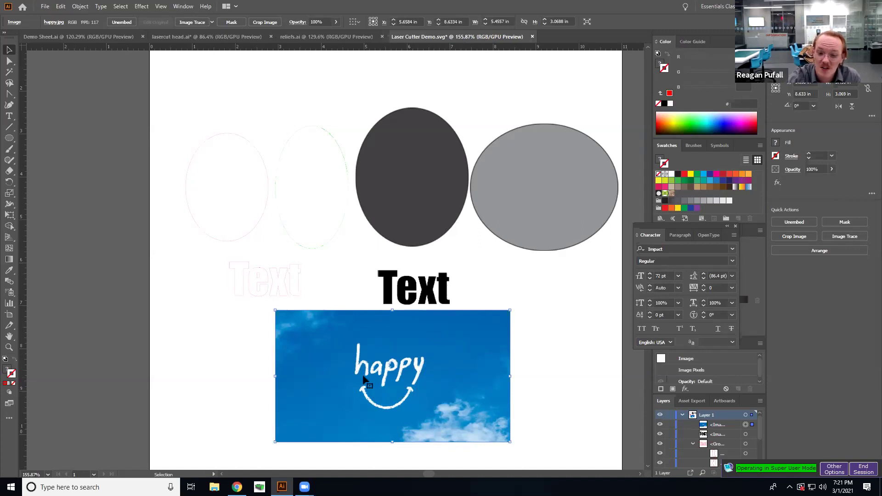
# - Convert the placed happy image to grayscale
pyautogui.click(60, 7)
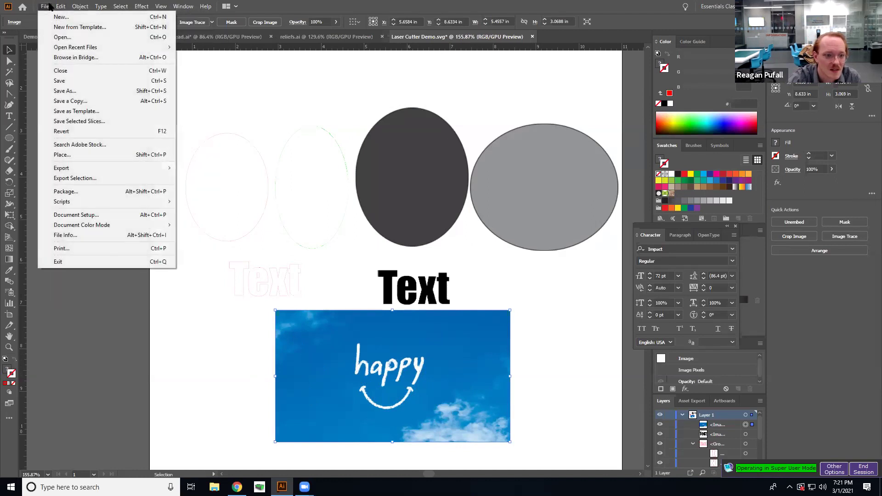
pyautogui.moveTo(80, 6)
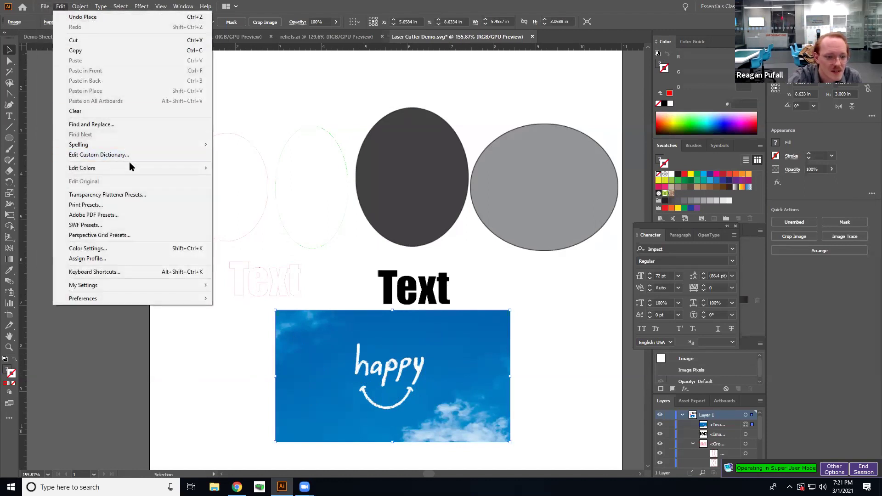
pyautogui.moveTo(133, 171)
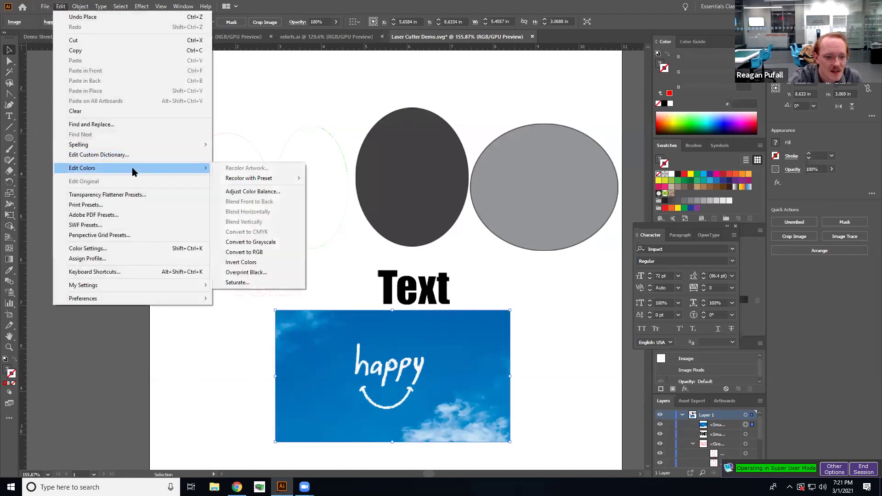
pyautogui.click(291, 244)
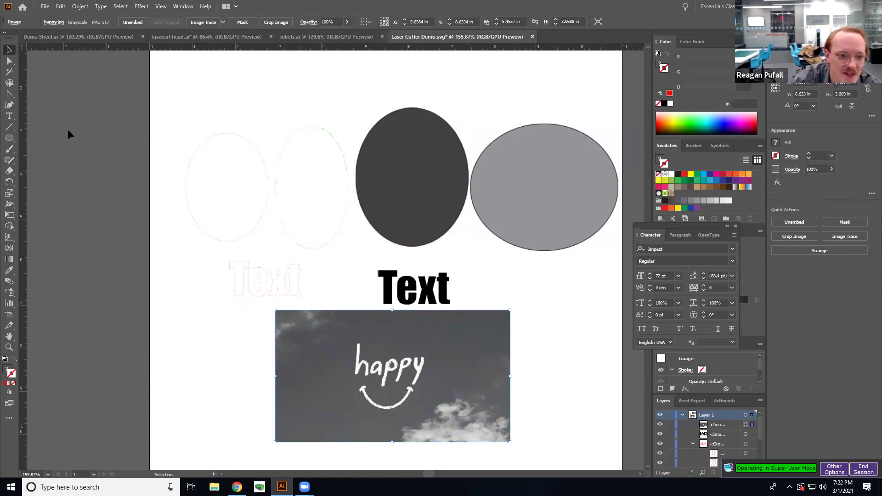
# - Invert the colors of the placed happy image
pyautogui.click(59, 7)
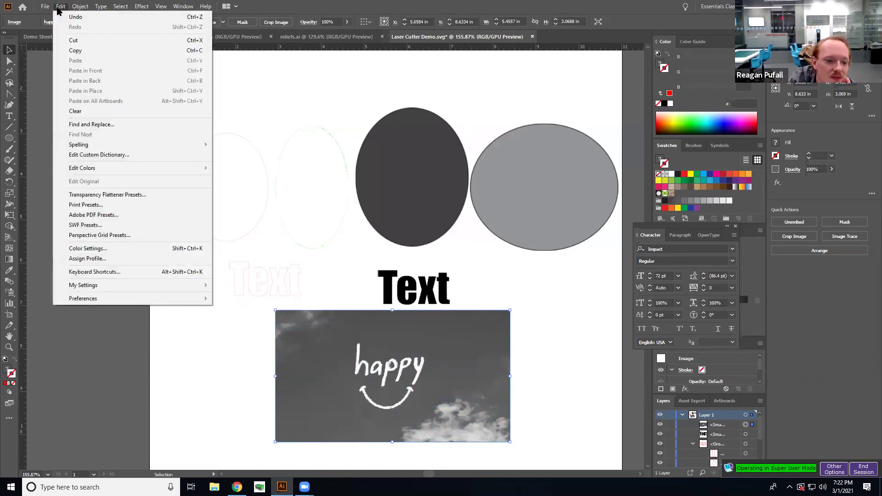
pyautogui.moveTo(148, 171)
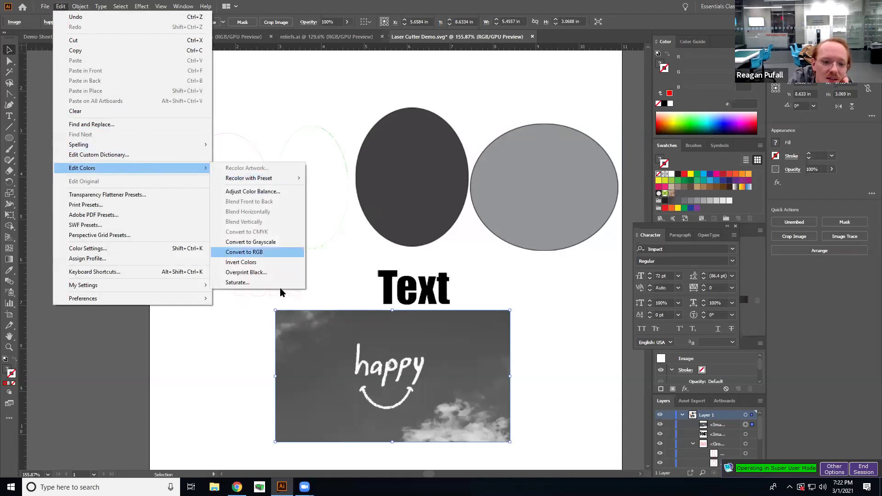
pyautogui.click(280, 263)
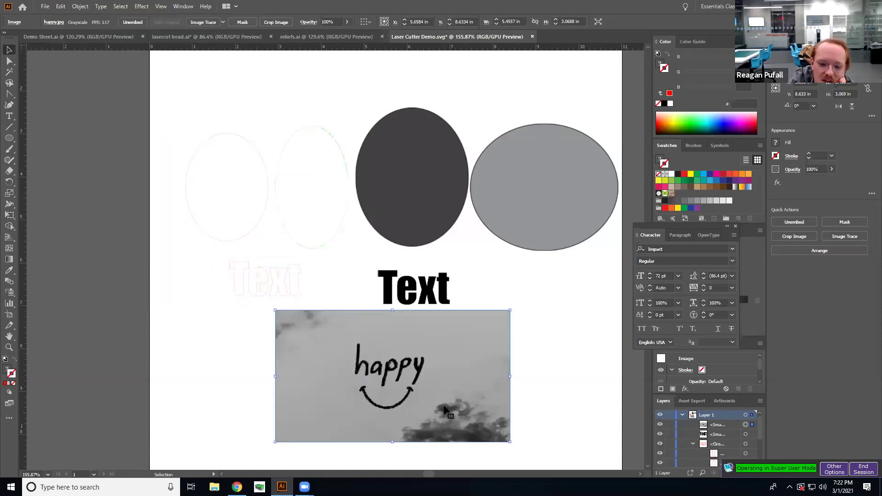
pyautogui.click(591, 410)
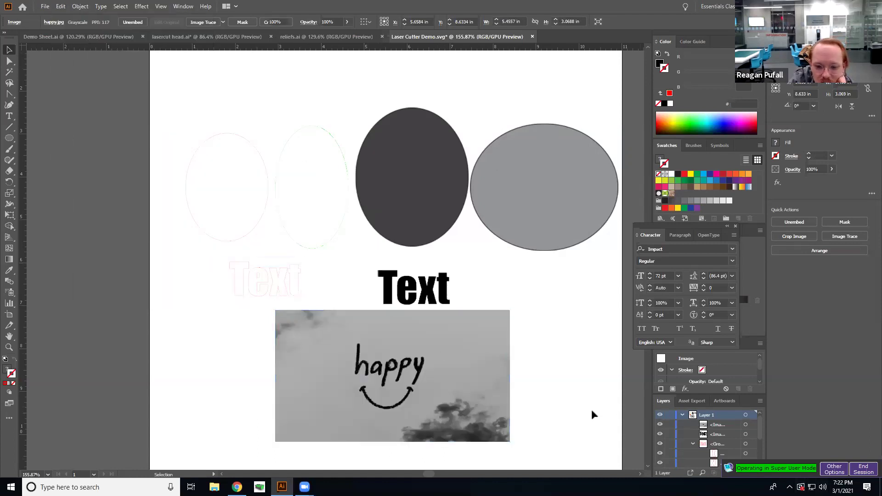
pyautogui.click(386, 380)
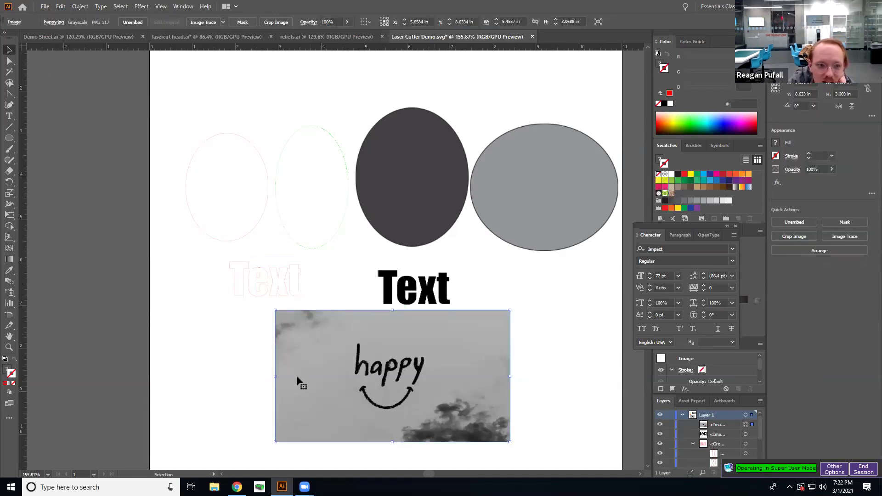
pyautogui.click(144, 3)
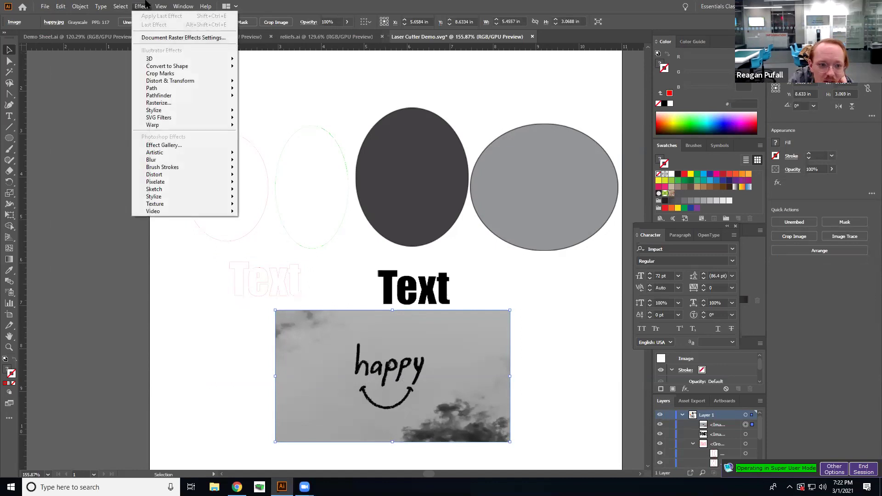
pyautogui.click(149, 40)
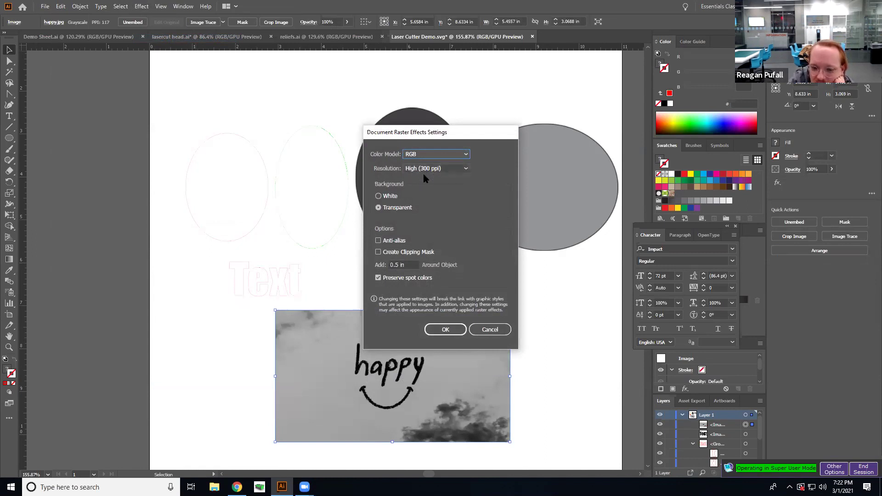
pyautogui.click(490, 330)
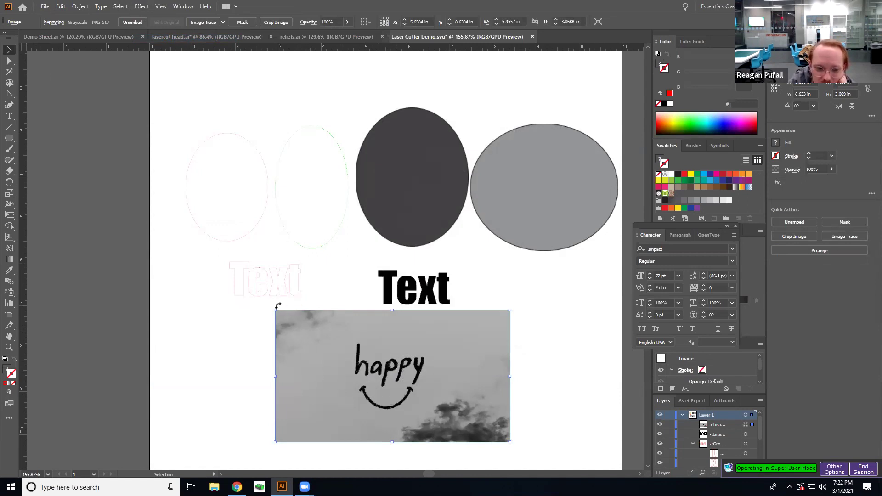
# - Enlarge the happy image to about 13.5 by 7.78 in and reposition it across the artboard's left edge
pyautogui.moveTo(275, 310); pyautogui.dragTo(27, 108)
pyautogui.moveTo(222, 272); pyautogui.dragTo(355, 294)
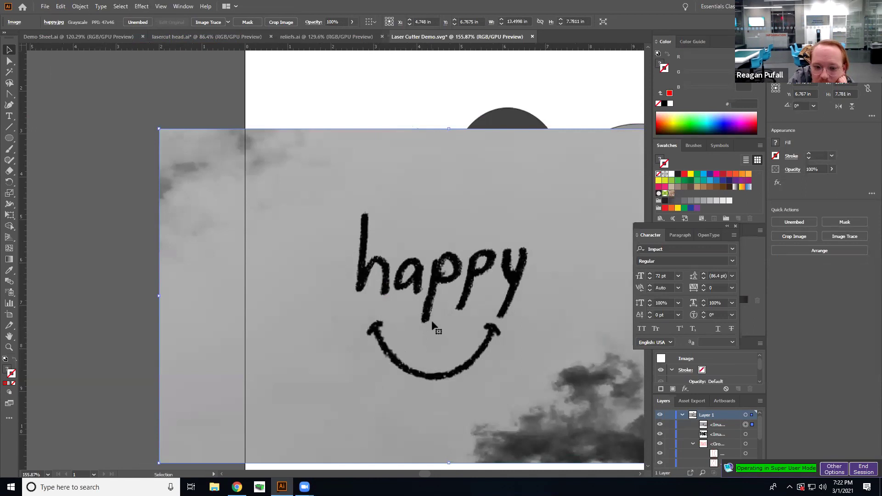
pyautogui.moveTo(442, 310); pyautogui.dragTo(415, 293)
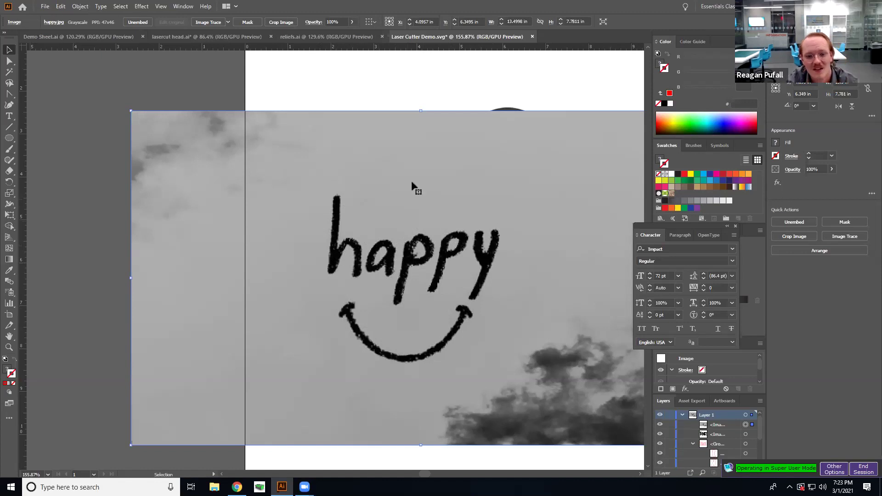
pyautogui.moveTo(499, 225); pyautogui.dragTo(456, 271)
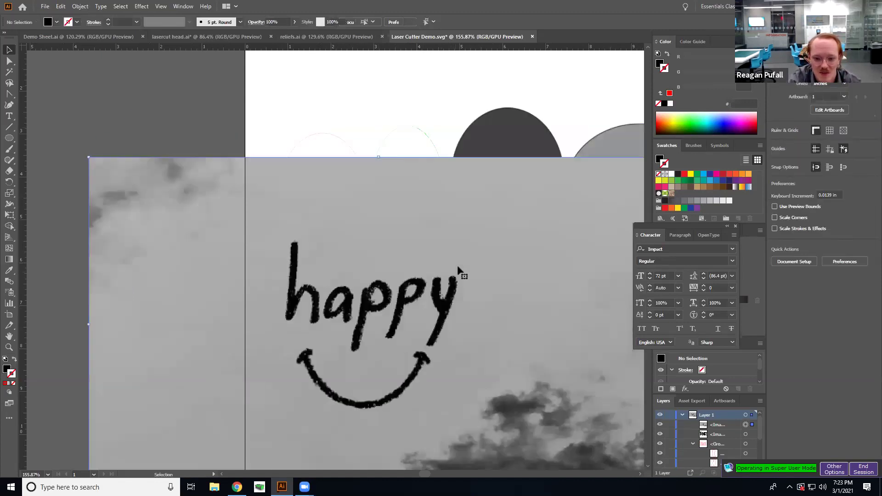
# - Shrink the happy image to about 4.88 in wide and position it below the ovals, covering the filled text
pyautogui.moveTo(88, 157); pyautogui.dragTo(335, 258)
pyautogui.moveTo(470, 336); pyautogui.dragTo(382, 257)
pyautogui.moveTo(248, 180); pyautogui.dragTo(372, 268)
pyautogui.click(436, 219)
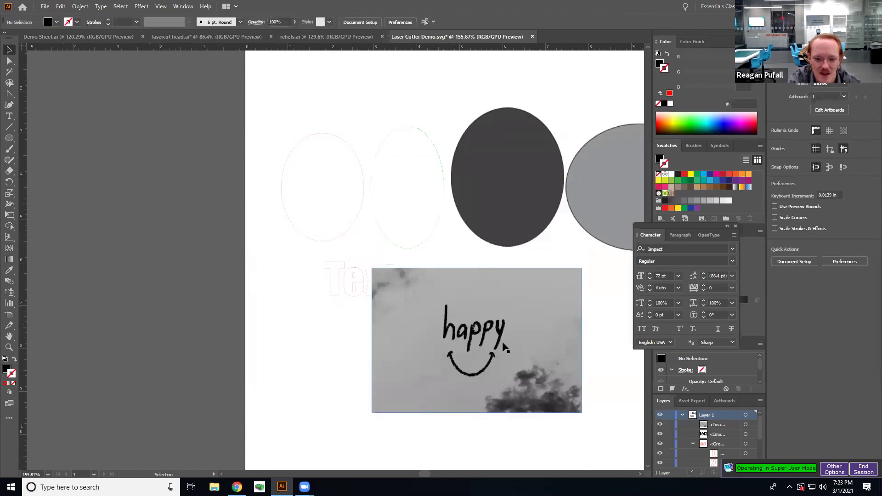
# - Add the text "Happy" in 72 pt Impact on top of the happy image
pyautogui.hscroll(3, 596, 255)
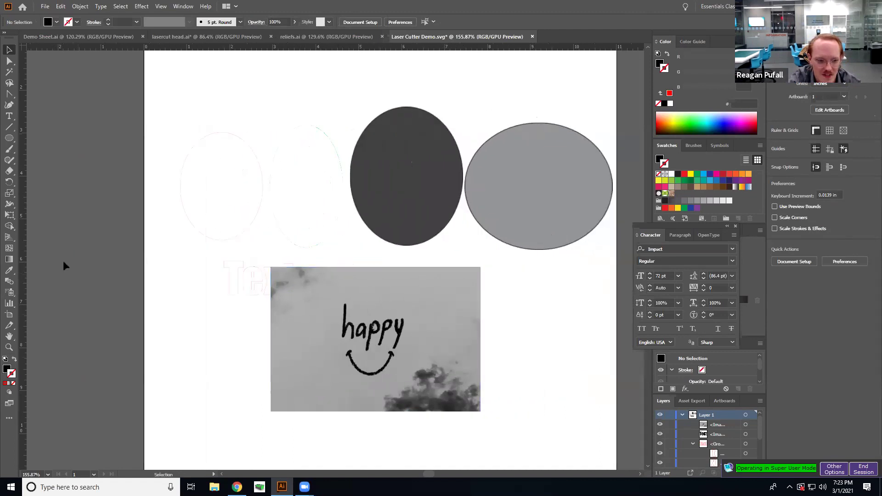
pyautogui.click(9, 116)
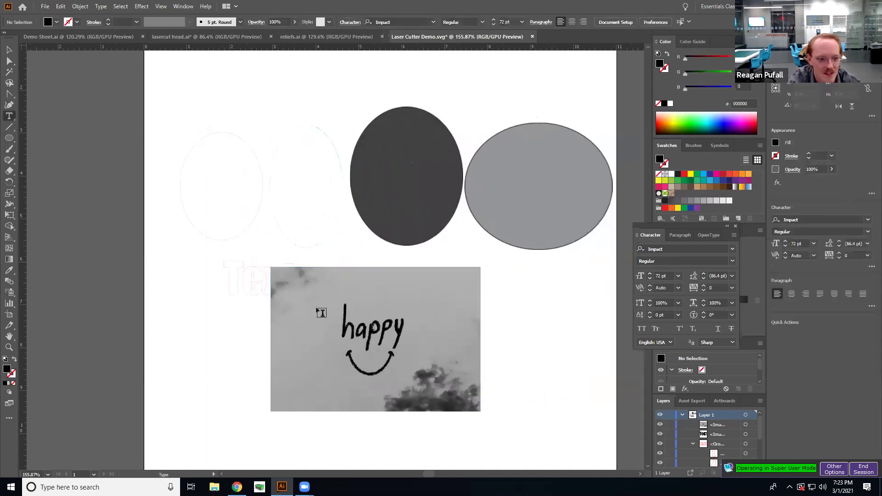
pyautogui.click(319, 345)
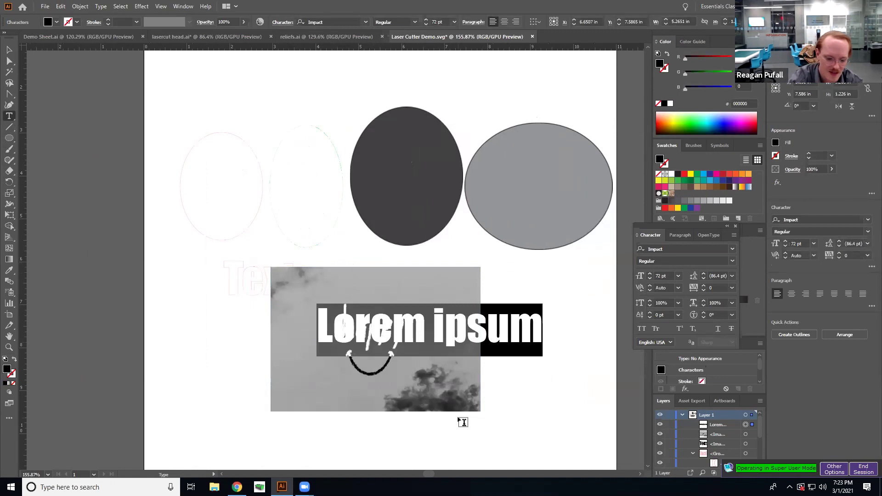
pyautogui.write('Happy')
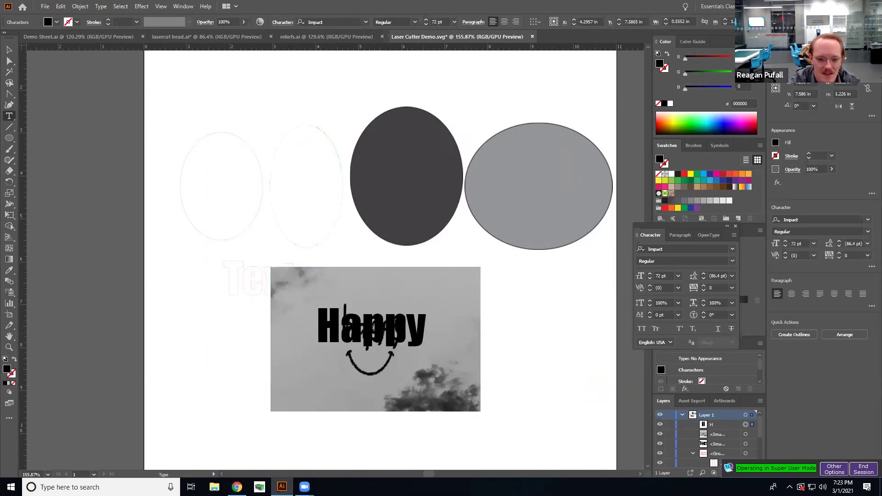
pyautogui.press('Escape')
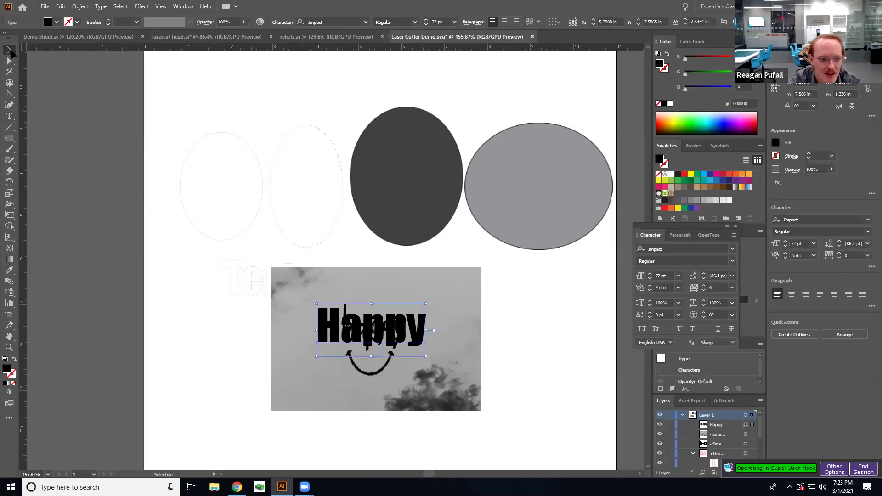
# - Move the "Happy" text to the image's lower-right corner and close the floating Character panel
pyautogui.moveTo(392, 327); pyautogui.dragTo(415, 403)
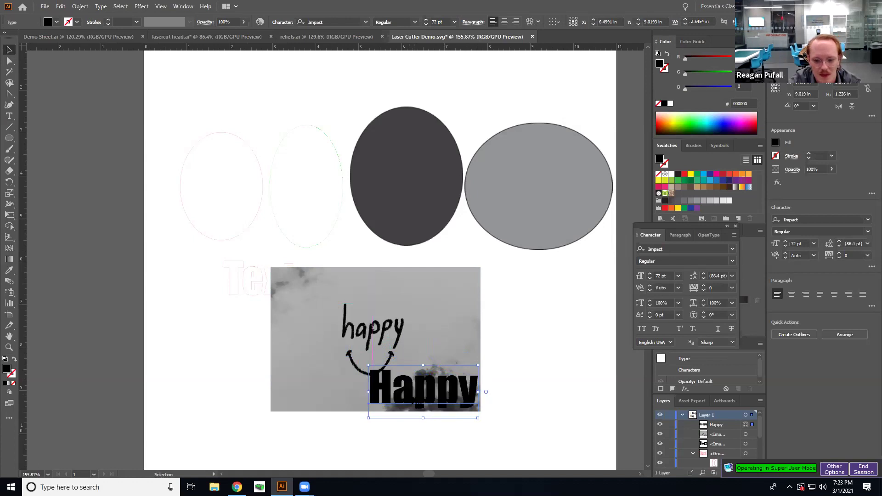
pyautogui.click(534, 353)
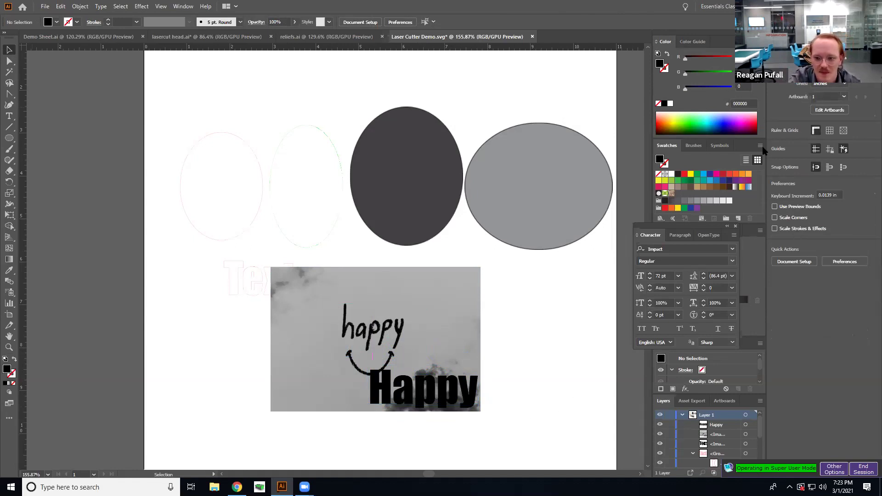
pyautogui.click(735, 226)
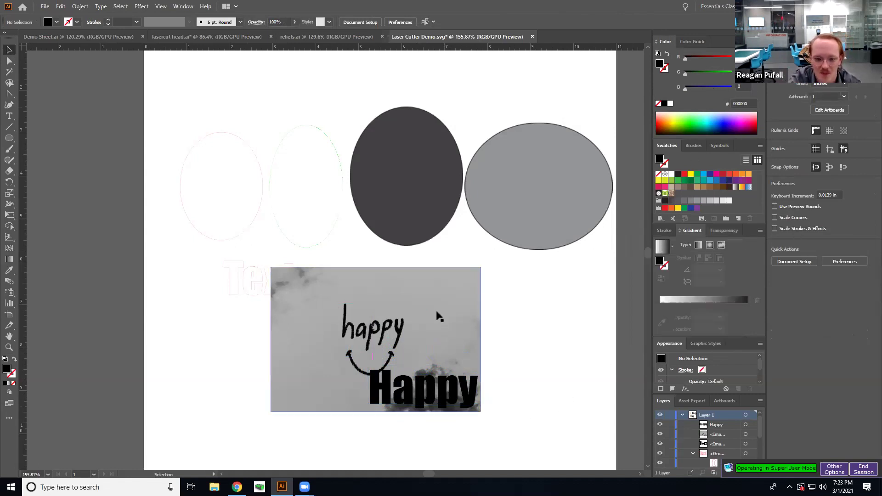
# - Make a clipping mask from the "Happy" text and the grayscale image beneath it
pyautogui.click(469, 364)
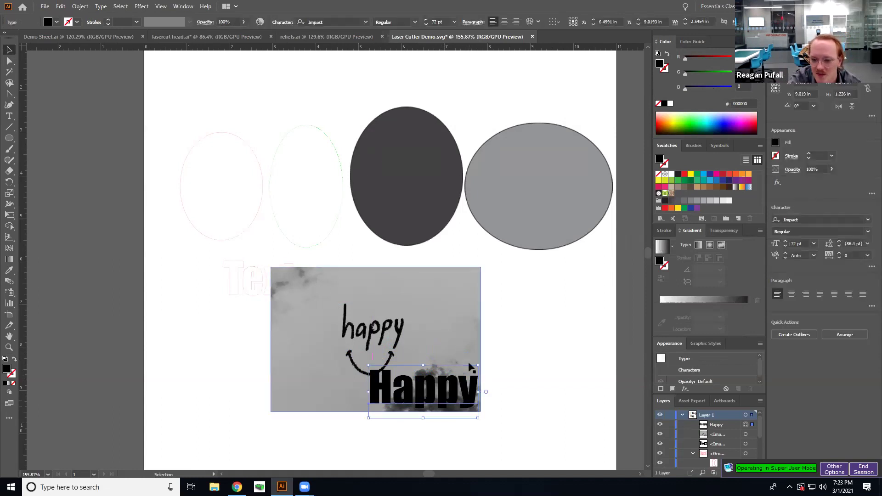
pyautogui.press('a')
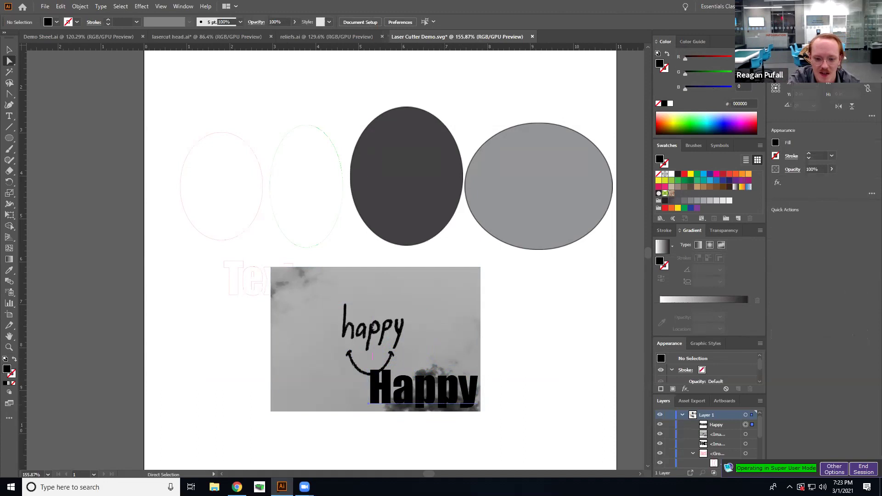
pyautogui.keyDown('shift'); pyautogui.click(471, 317); pyautogui.keyUp('shift')
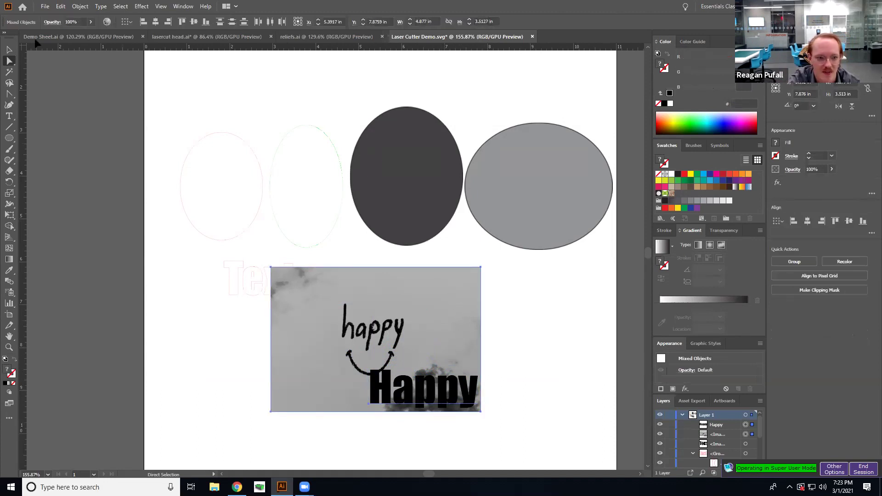
pyautogui.click(81, 6)
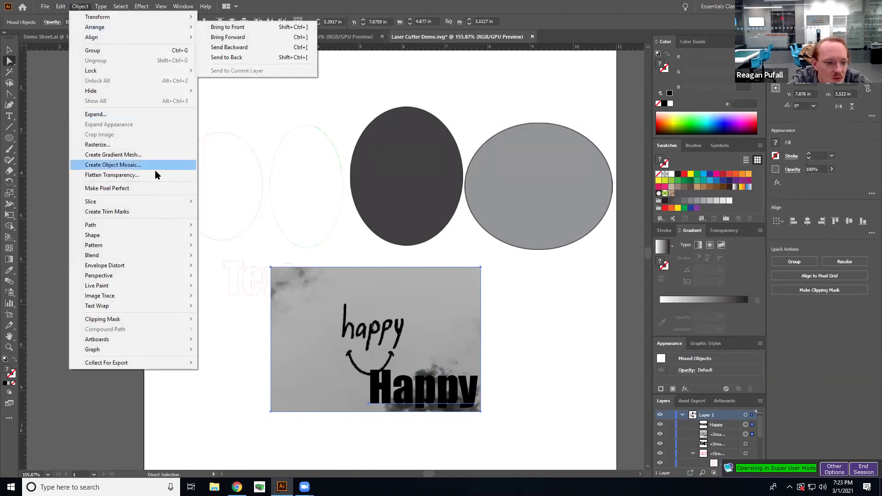
pyautogui.moveTo(188, 228)
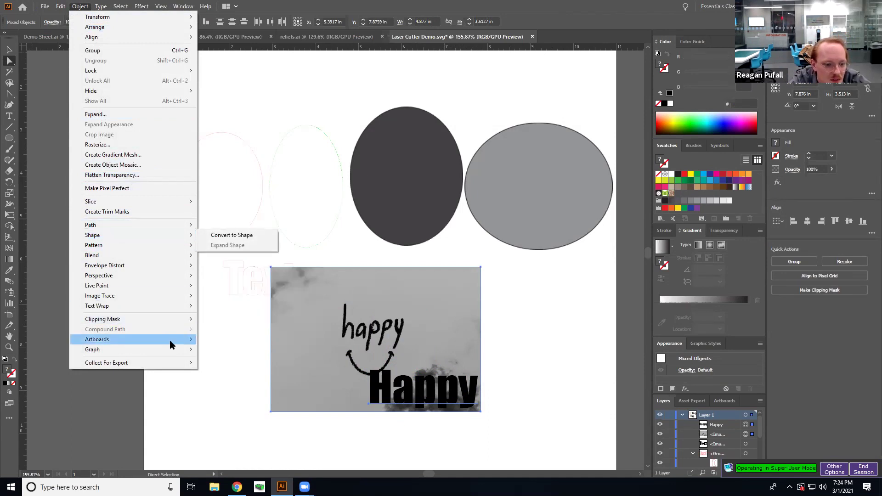
pyautogui.moveTo(178, 318)
pyautogui.click(216, 319)
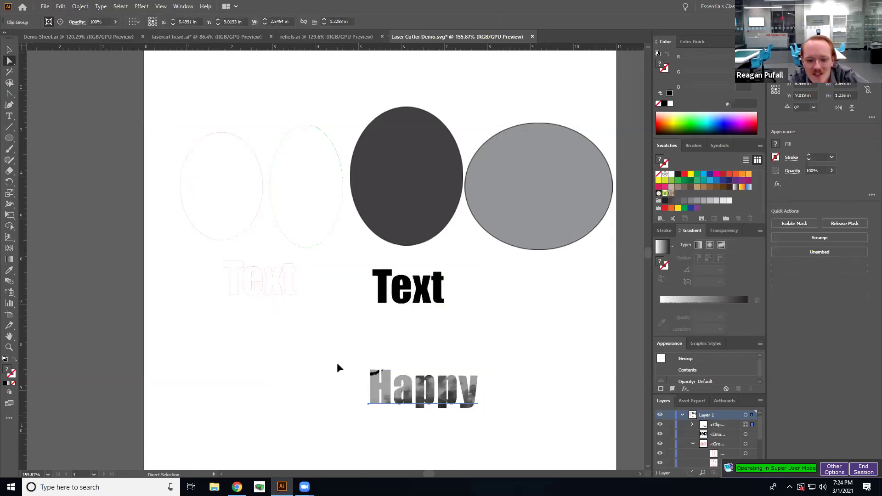
pyautogui.click(484, 353)
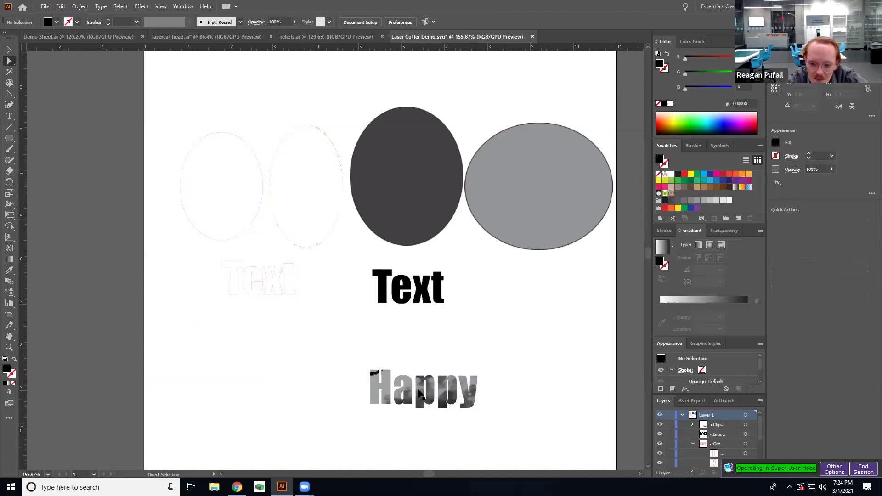
# - Rasterize the masked "Happy" text as RGB at High (300 ppi) with a transparent background
pyautogui.click(414, 405)
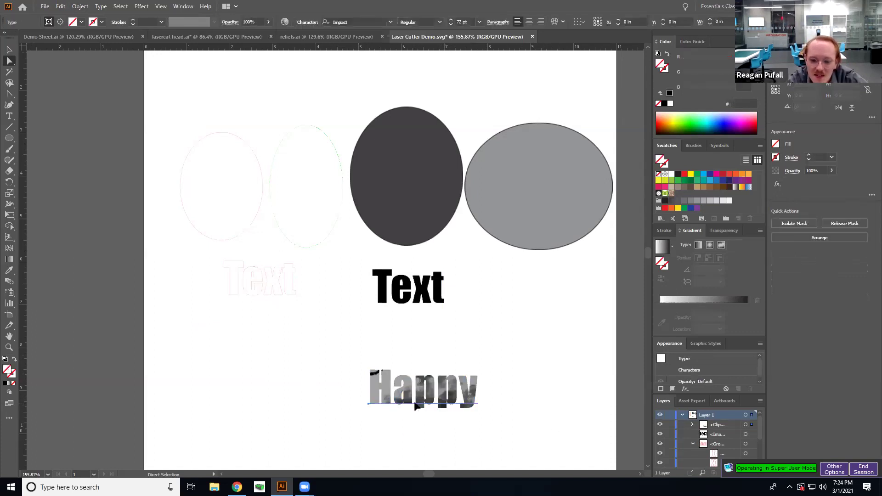
pyautogui.click(88, 4)
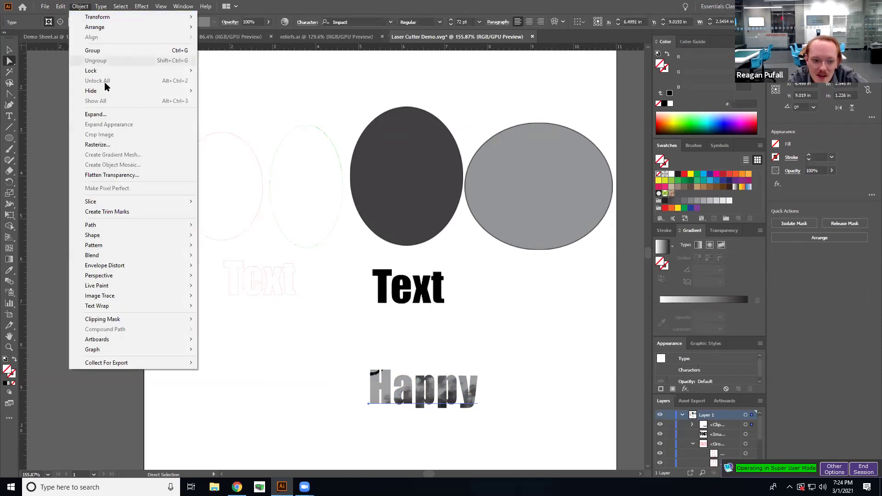
pyautogui.click(98, 144)
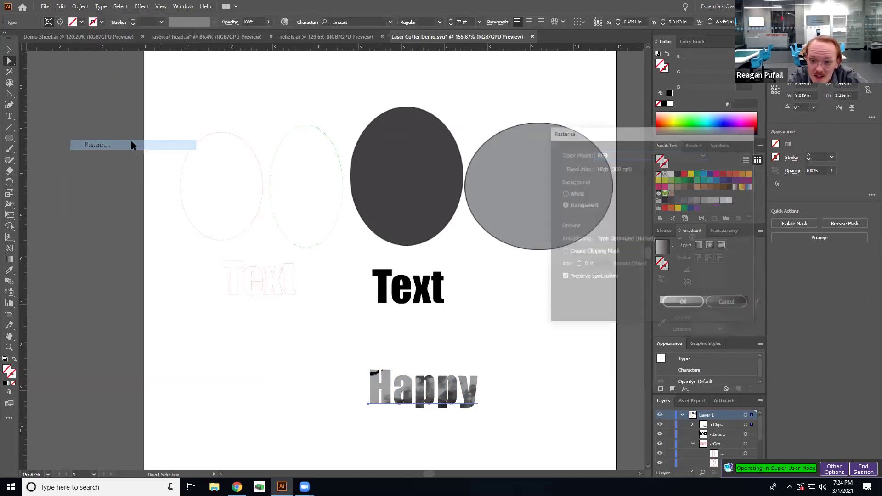
pyautogui.click(691, 305)
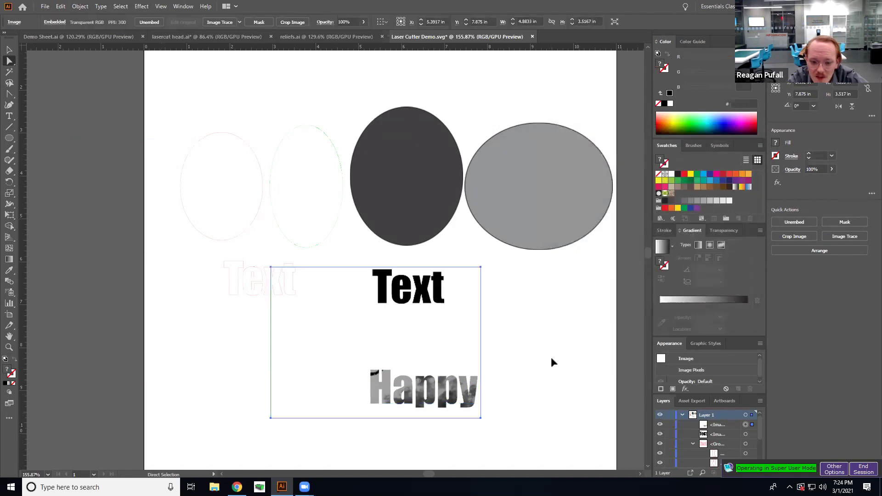
pyautogui.click(582, 374)
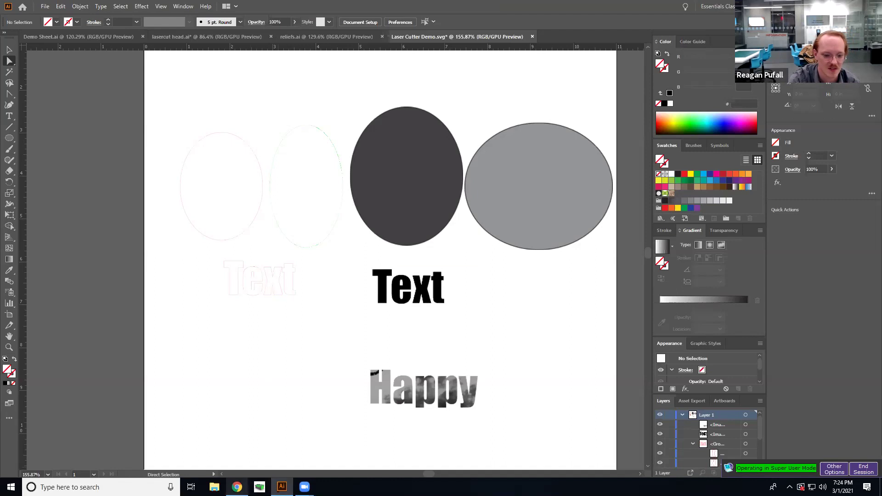
# - Switch to Chrome's happy image search and bring up the previews of the open Zoom windows
pyautogui.moveTo(237, 486)
pyautogui.click(239, 441)
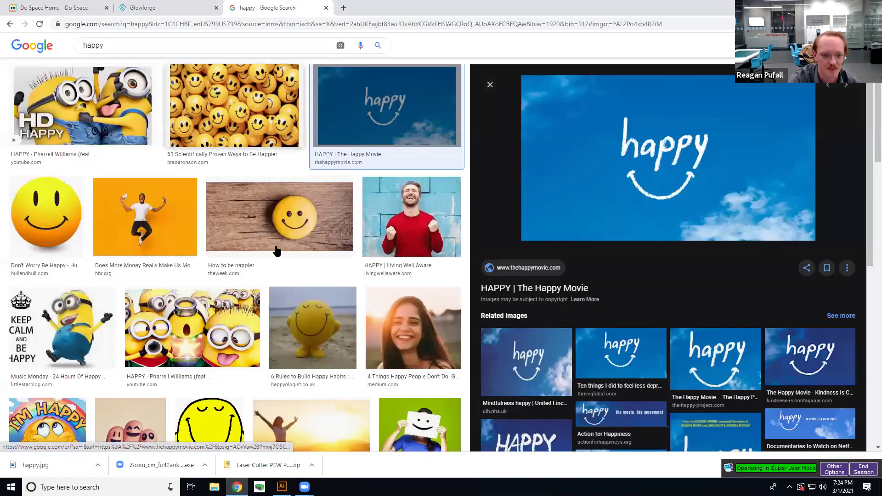
pyautogui.moveTo(304, 486)
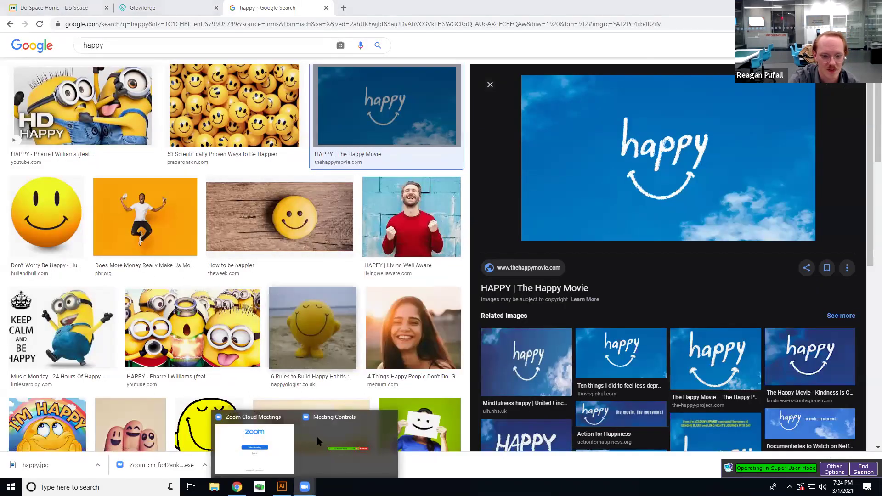